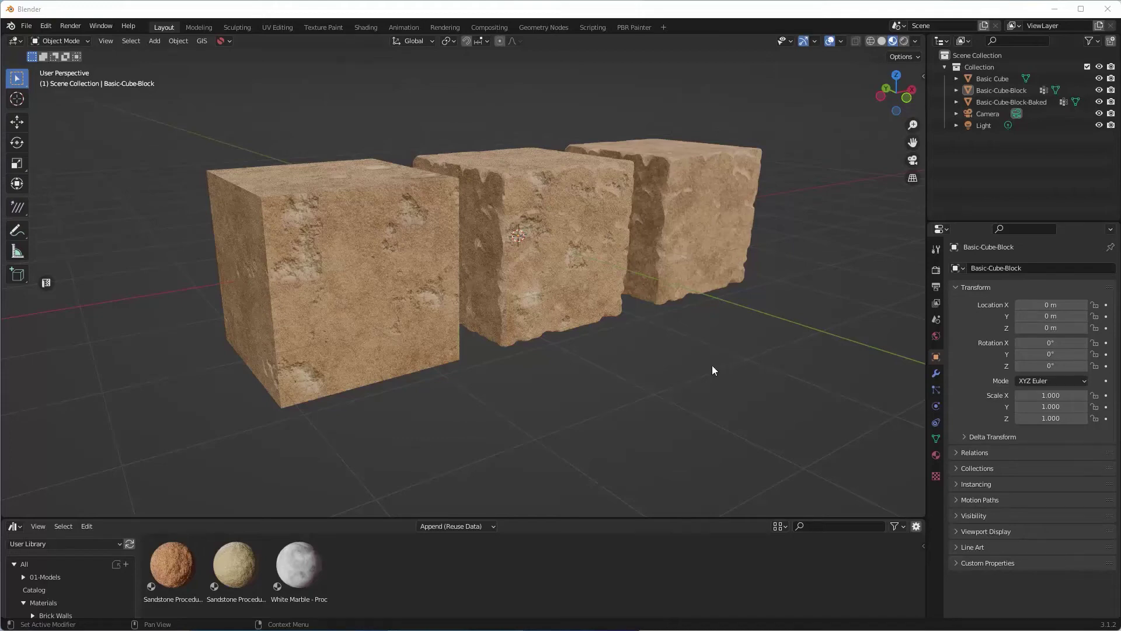
Orbit and zoom around the three sandstone cubes, then select the plain Basic Cube on the left.
{"action": "middle_click_drag", "start_coordinate": [668, 370], "coordinate": [663, 343]}
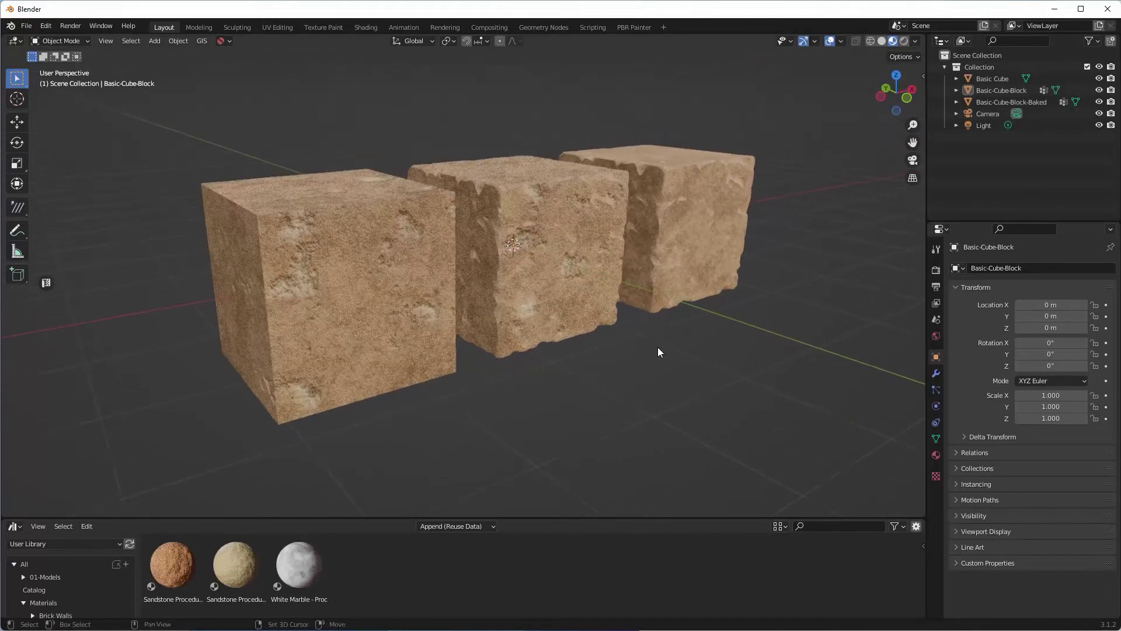
{"action": "scroll", "coordinate": [658, 349], "scroll_direction": "up", "scroll_amount": 2}
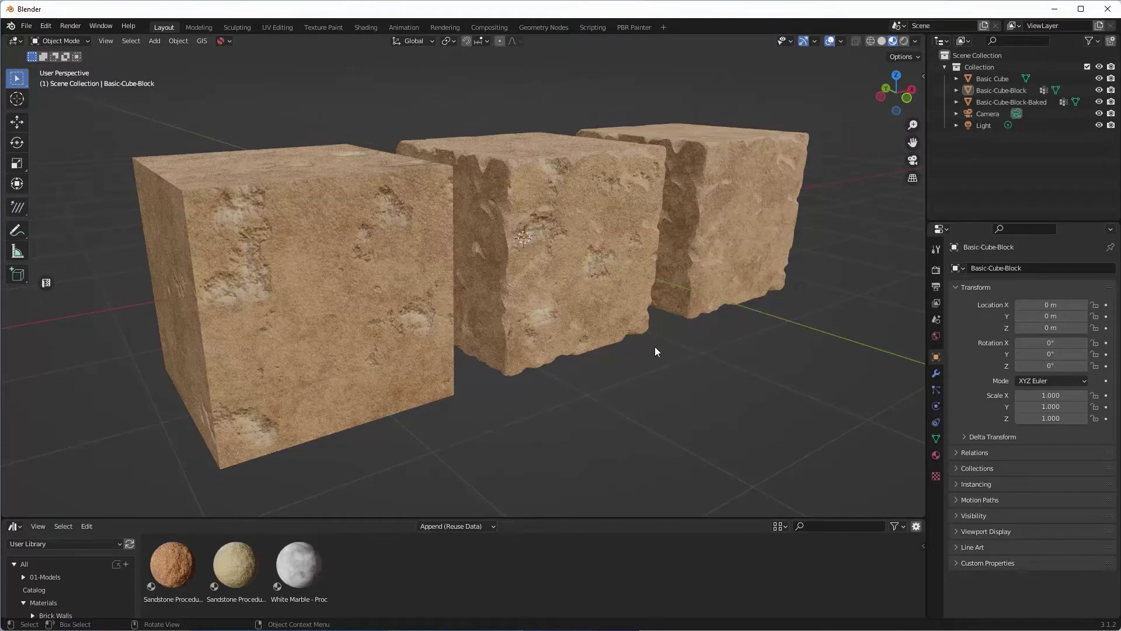
{"action": "left_click", "coordinate": [384, 303]}
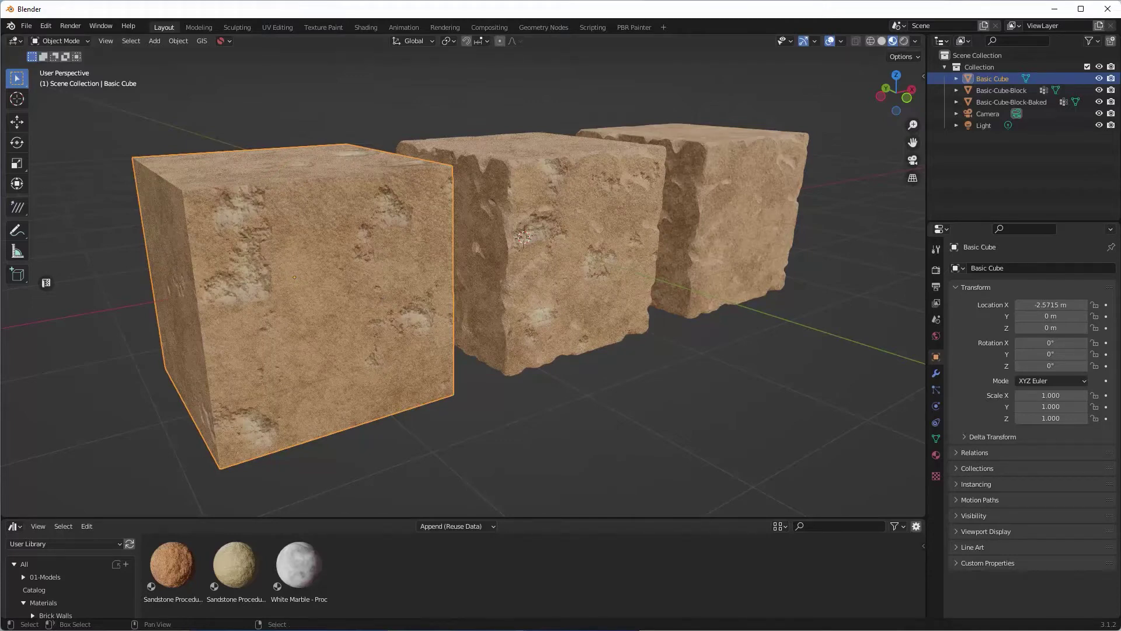
Switch to Edge and bring up the paused Procedural Sandstone Material video on YouTube.
{"action": "key", "text": "alt+Tab"}
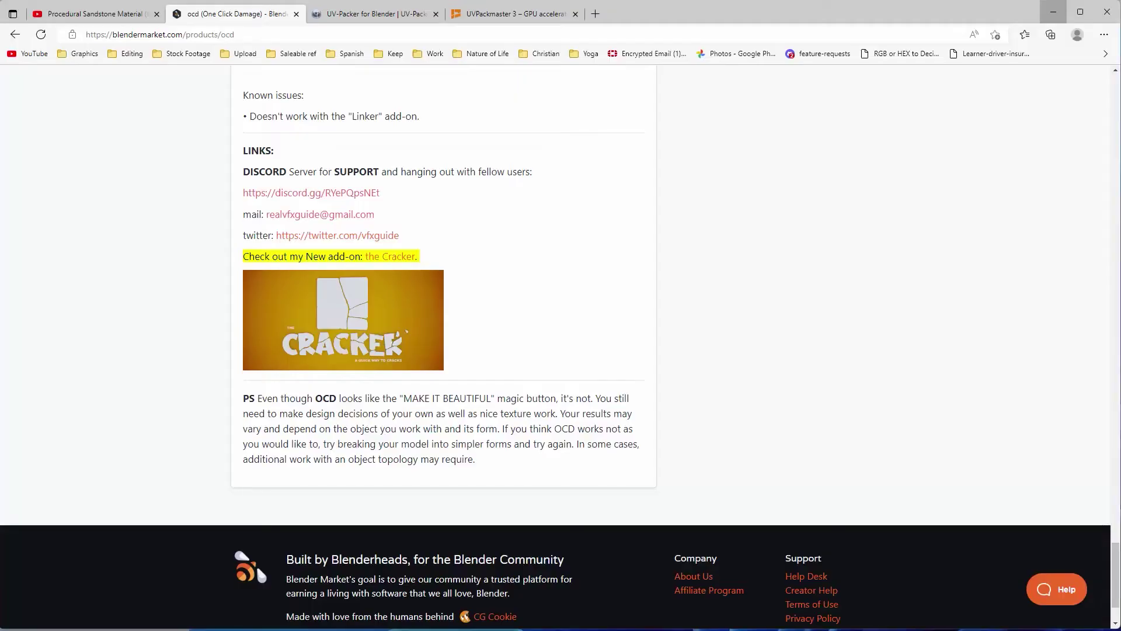
{"action": "left_click", "coordinate": [94, 13]}
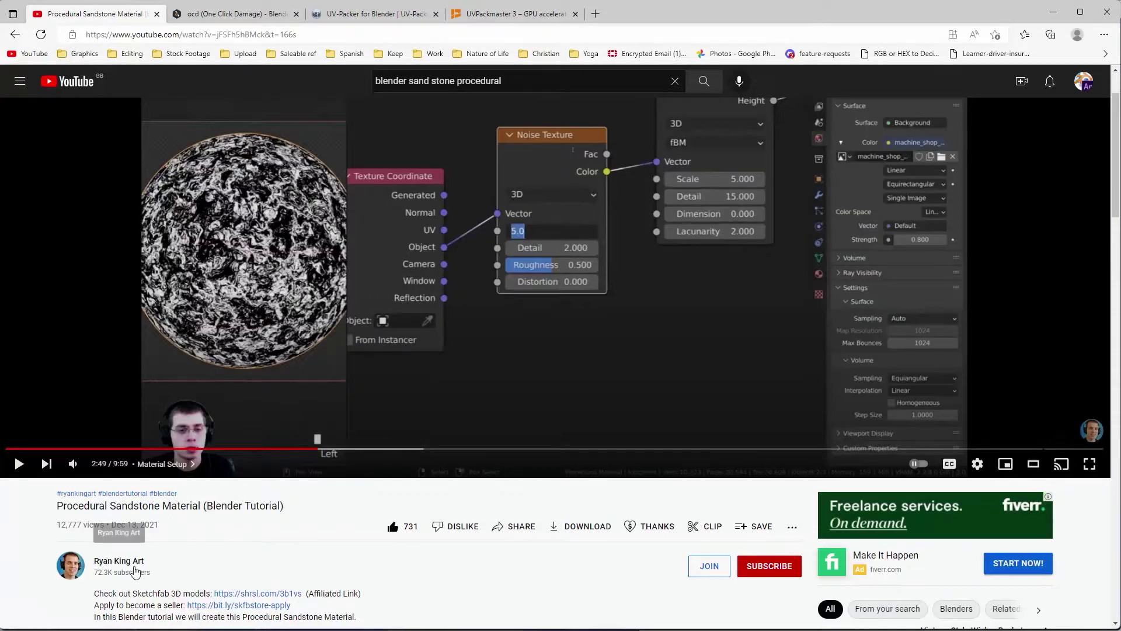
{"action": "scroll", "coordinate": [429, 252], "scroll_direction": "up", "scroll_amount": 2}
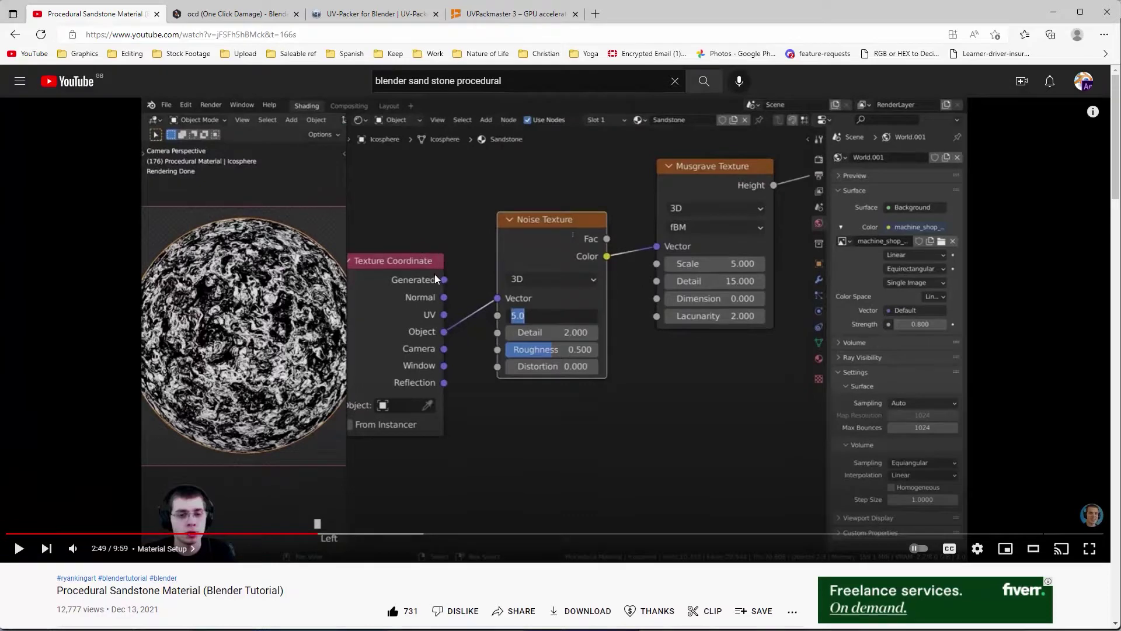
{"action": "scroll", "coordinate": [462, 277], "scroll_direction": "down", "scroll_amount": 2}
{"action": "scroll", "coordinate": [468, 278], "scroll_direction": "up", "scroll_amount": 2}
Return to Blender in the Shading workspace with the Basic Cube framed and its node graph visible.
{"action": "left_click", "coordinate": [1055, 14]}
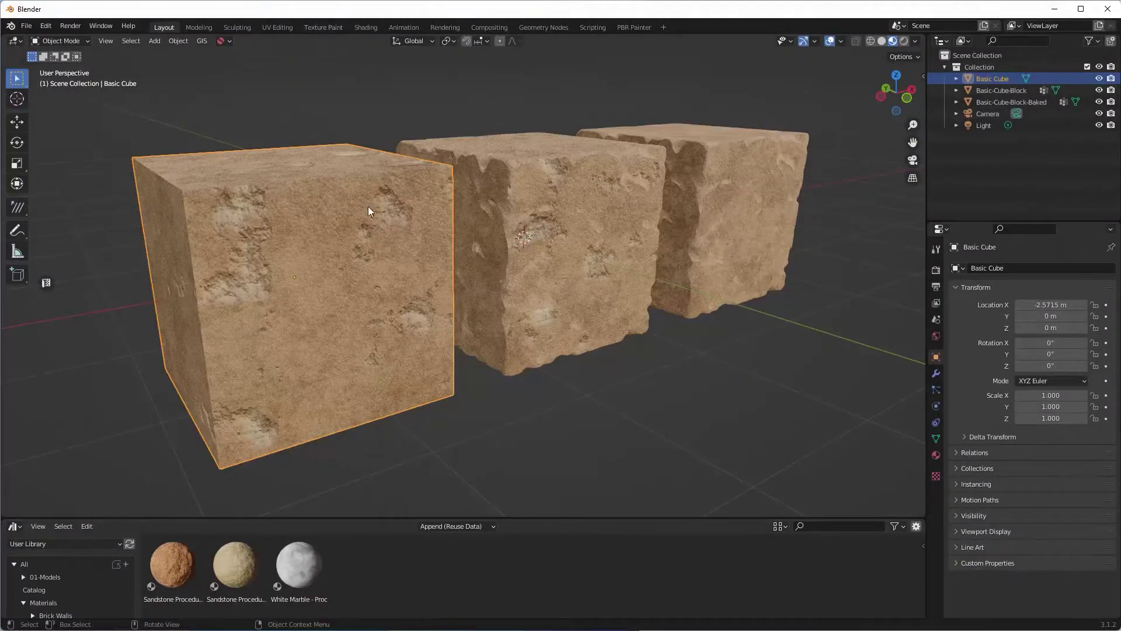
{"action": "mouse_move", "coordinate": [370, 225]}
{"action": "middle_mouse_down"}
{"action": "mouse_move", "coordinate": [355, 254]}
{"action": "mouse_move", "coordinate": [362, 231]}
{"action": "middle_mouse_up"}
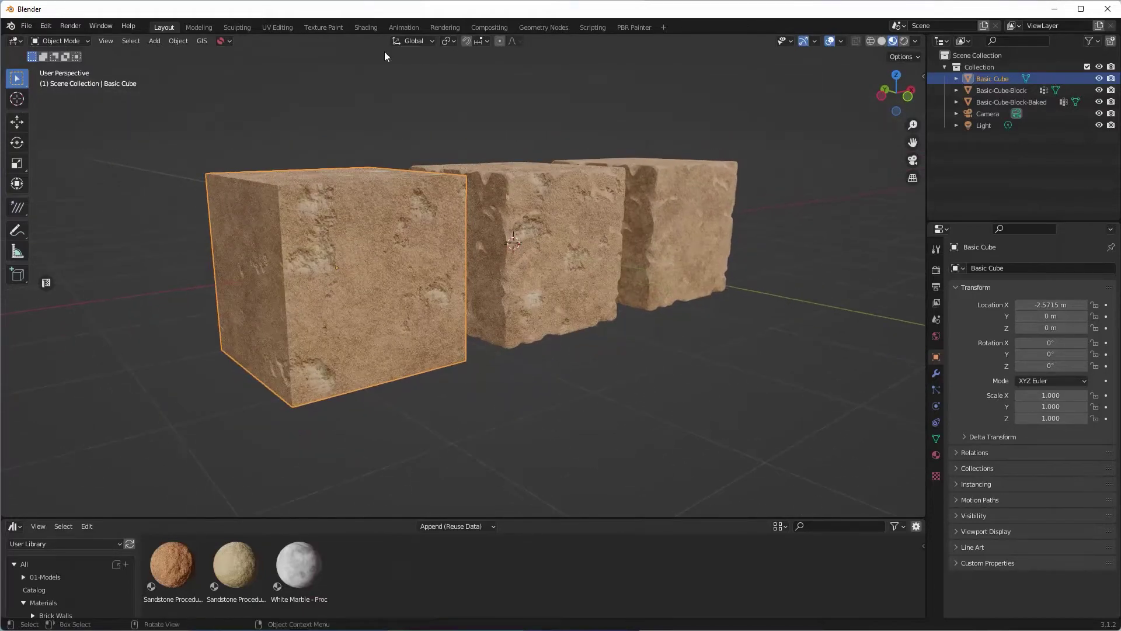
{"action": "left_click", "coordinate": [367, 26]}
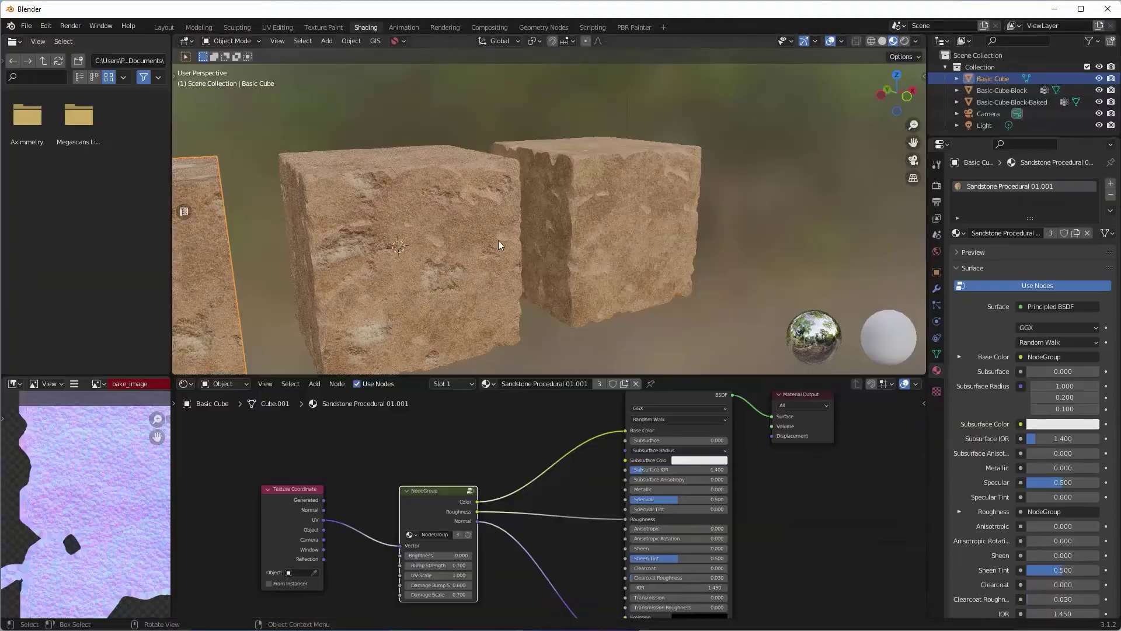
{"action": "middle_click_drag", "start_coordinate": [507, 447], "coordinate": [497, 409]}
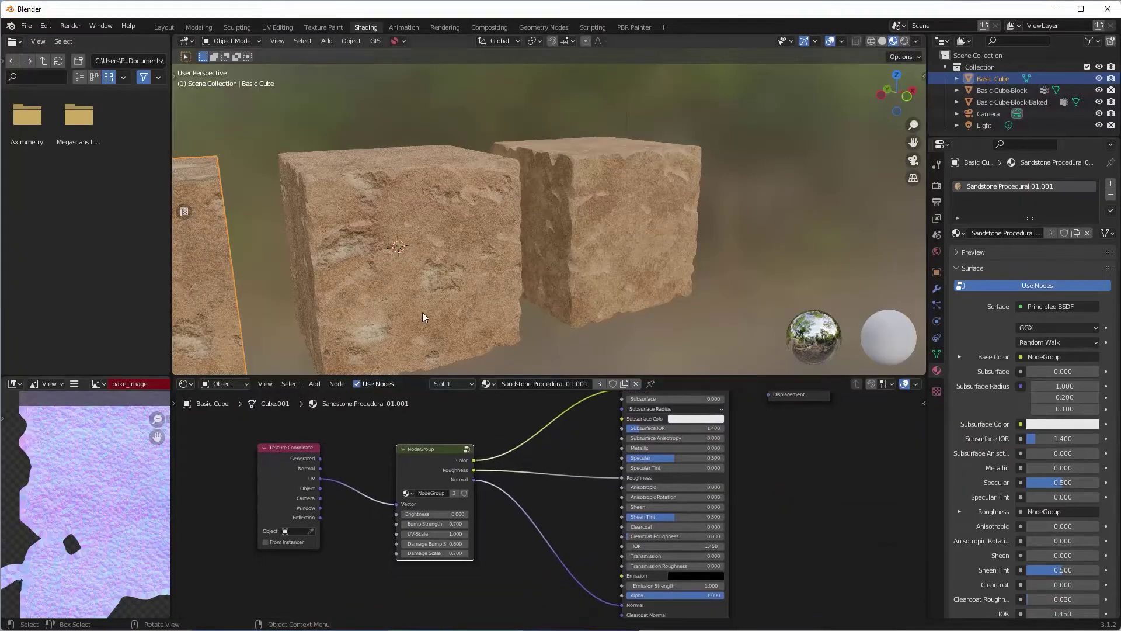
{"action": "key", "text": "KP_Decimal"}
{"action": "scroll", "coordinate": [519, 518], "scroll_direction": "up", "scroll_amount": 3}
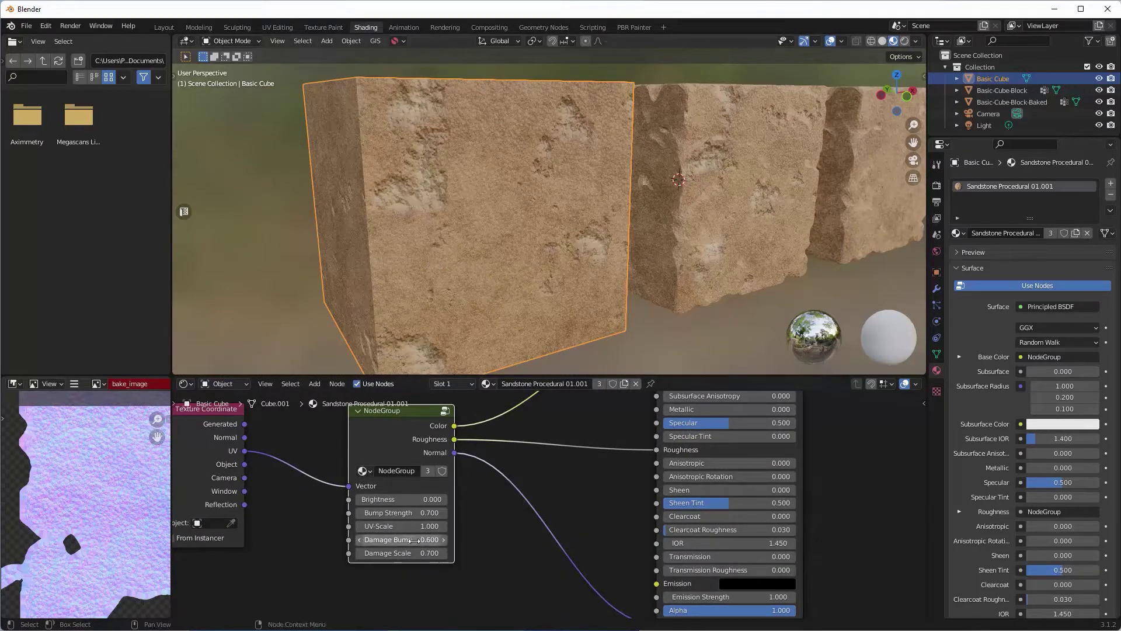
Try Damage Bump at 0.100 and 0.500 on the NodeGroup, settling on 0.600.
{"action": "left_click_drag", "start_coordinate": [417, 540], "coordinate": [394, 540]}
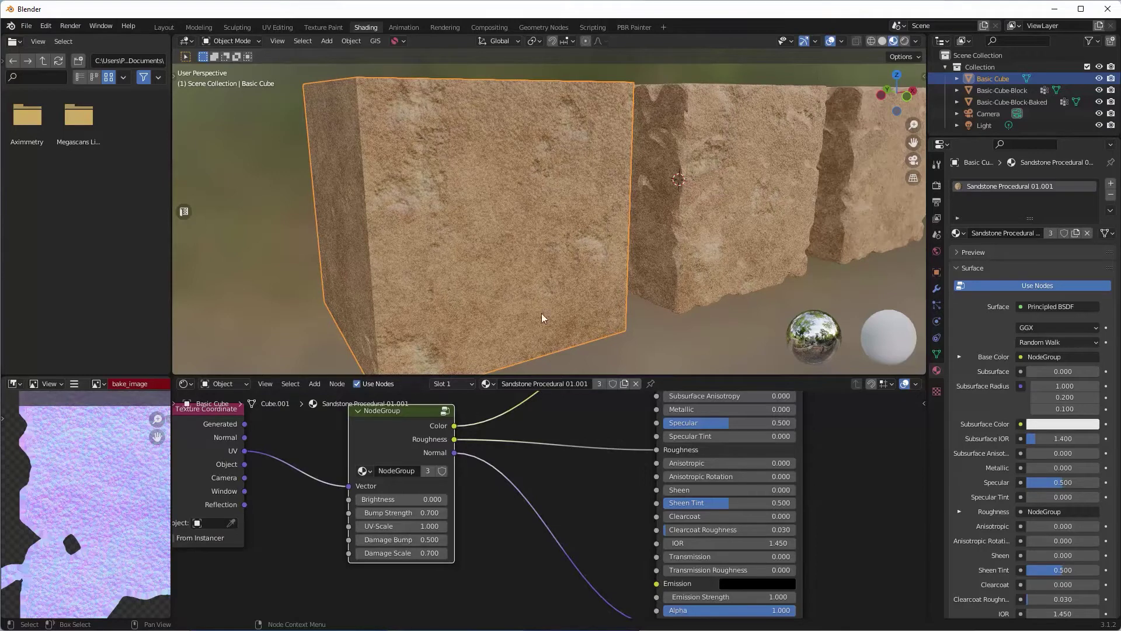
{"action": "middle_click_drag", "start_coordinate": [555, 295], "coordinate": [578, 204]}
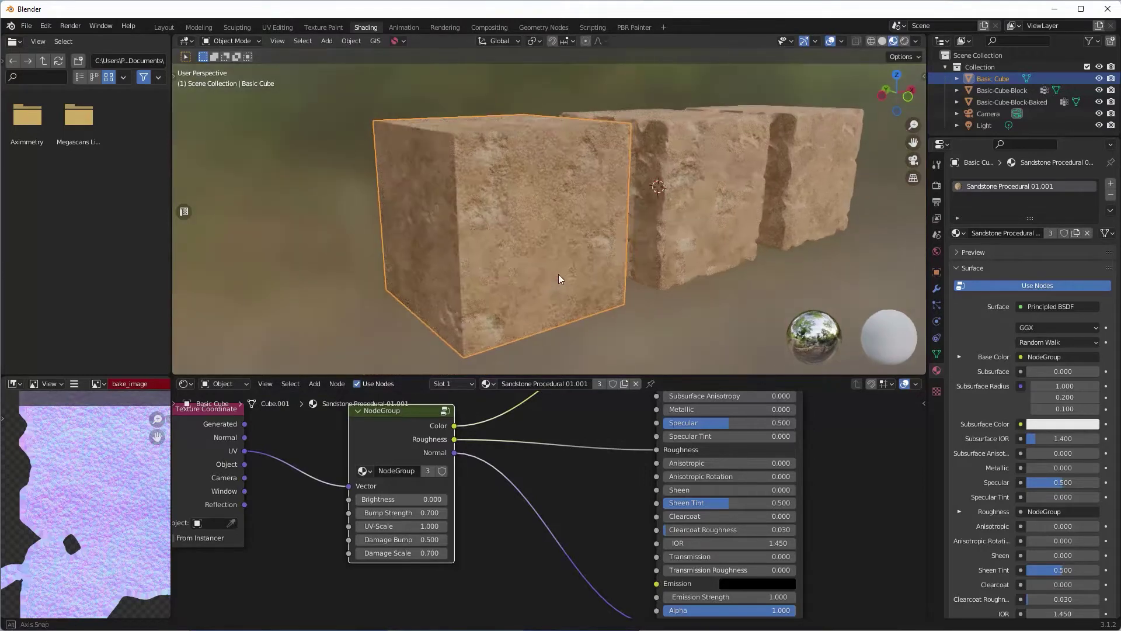
{"action": "left_click", "coordinate": [445, 539]}
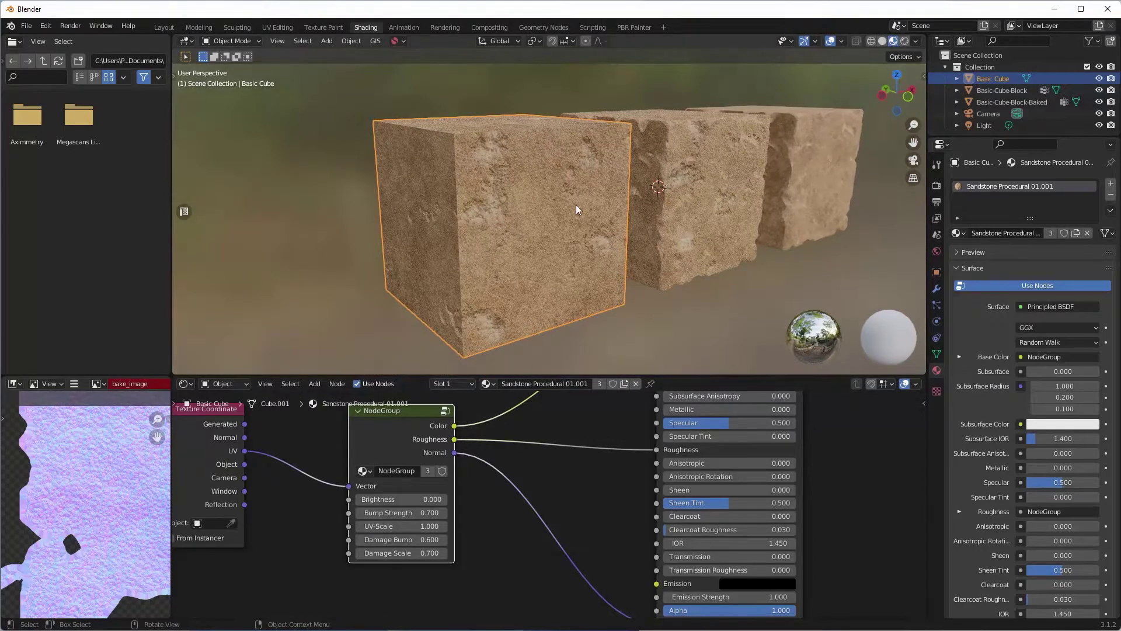
{"action": "middle_click_drag", "start_coordinate": [575, 196], "coordinate": [528, 303]}
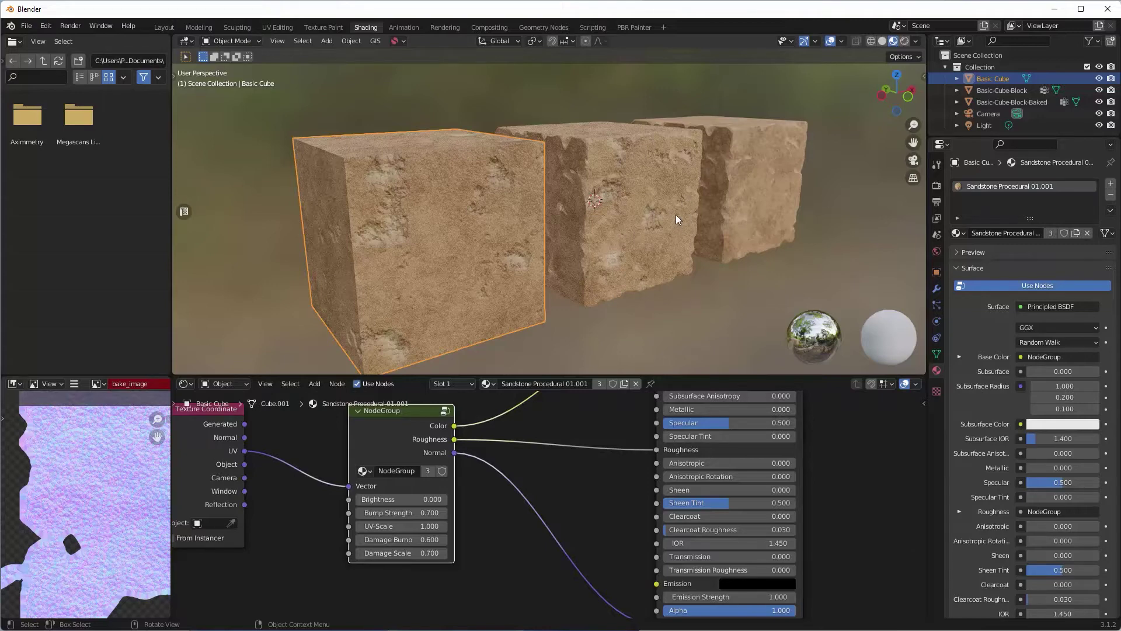
Select the Basic-Cube-Block and show the One Click Damage v1.5 panel in the N sidebar.
{"action": "left_click", "coordinate": [636, 211]}
{"action": "middle_click_drag", "start_coordinate": [673, 215], "coordinate": [615, 233]}
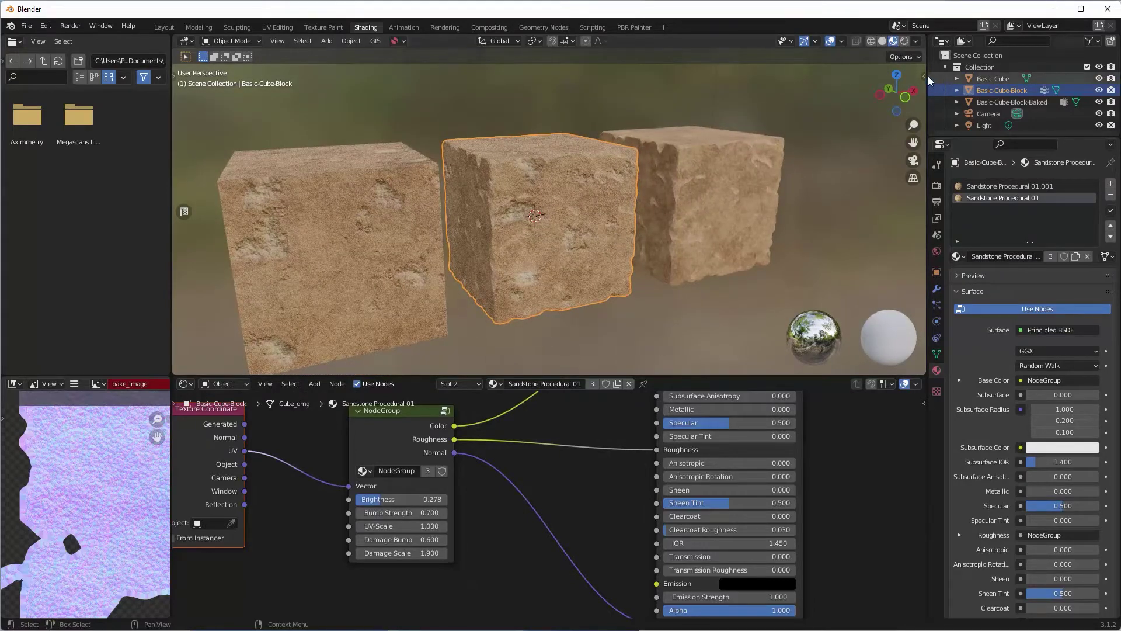
{"action": "key", "text": "n"}
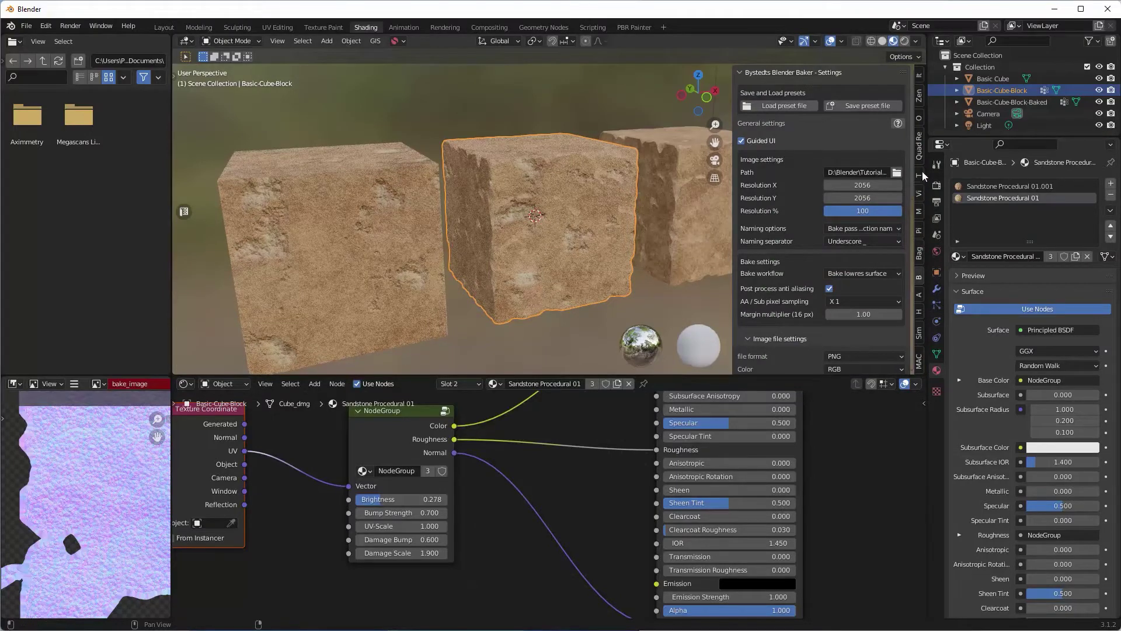
{"action": "left_click", "coordinate": [921, 117]}
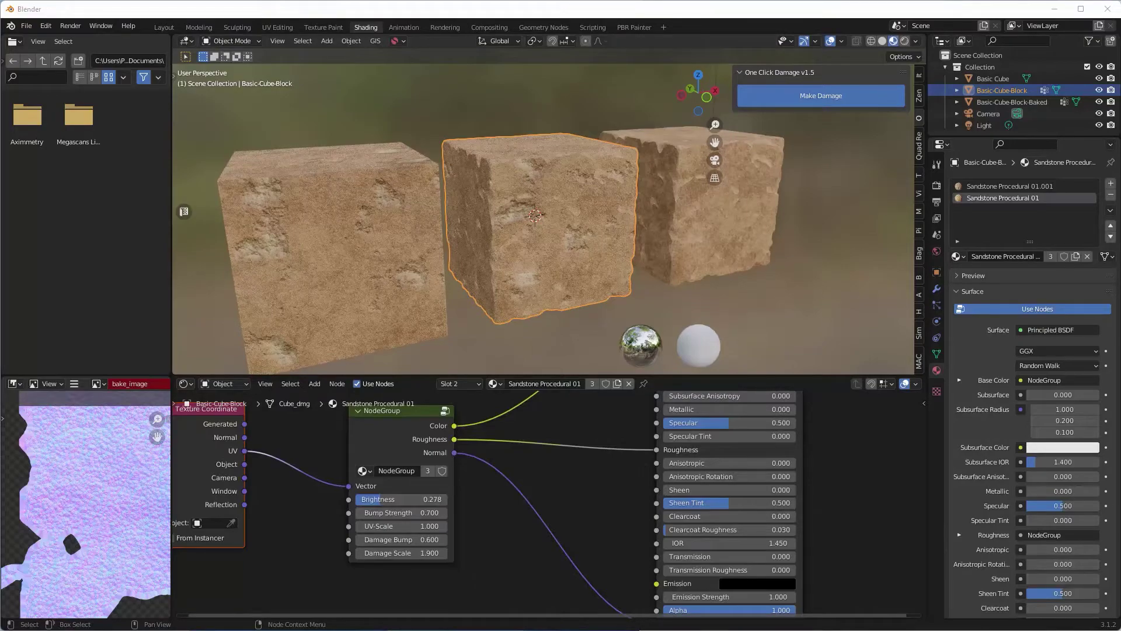
{"action": "key", "text": "alt+Tab"}
Show the Ocd (One Click Damage) Blender Market page scrolled to its title and banner.
{"action": "left_click", "coordinate": [261, 16]}
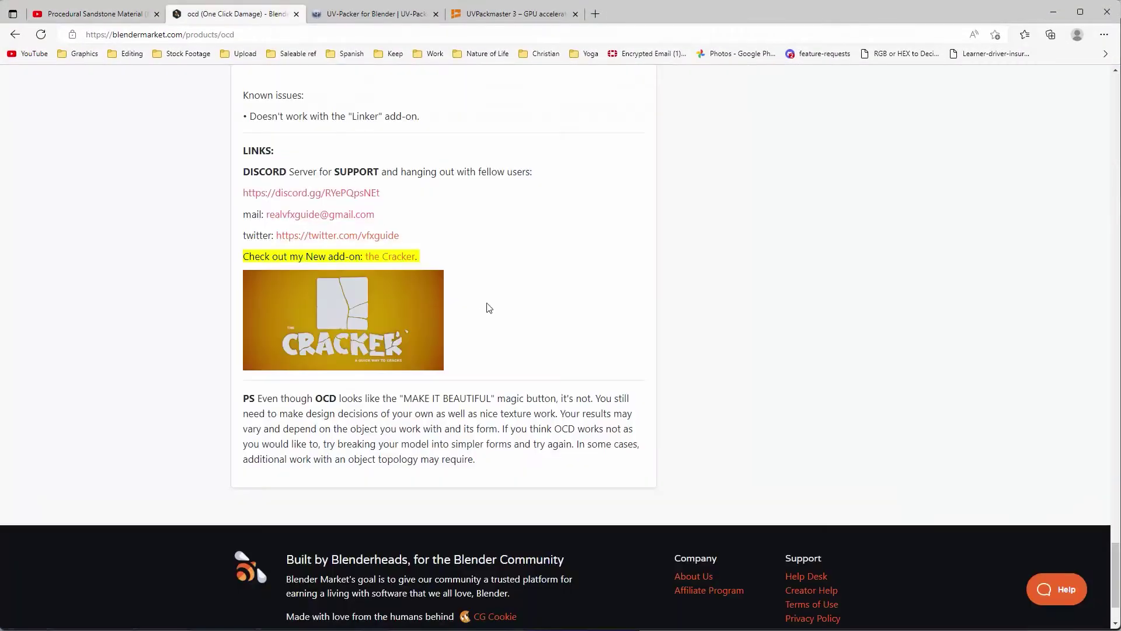
{"action": "scroll", "coordinate": [489, 309], "scroll_direction": "up", "scroll_amount": 15}
{"action": "scroll", "coordinate": [490, 310], "scroll_direction": "up", "scroll_amount": 15}
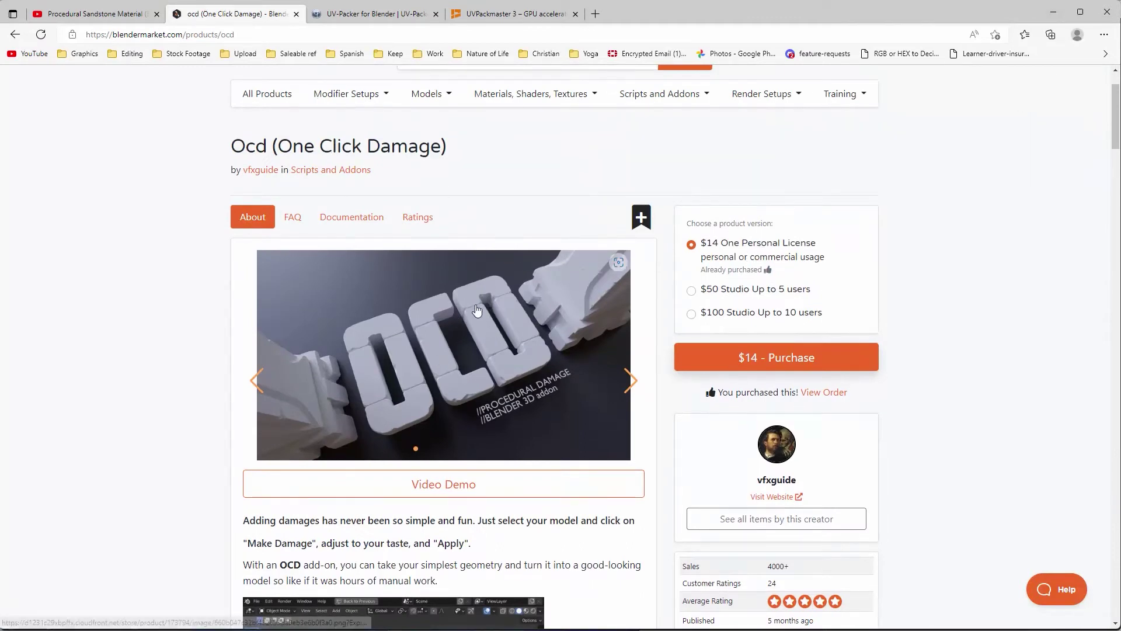
{"action": "scroll", "coordinate": [488, 289], "scroll_direction": "down", "scroll_amount": 2}
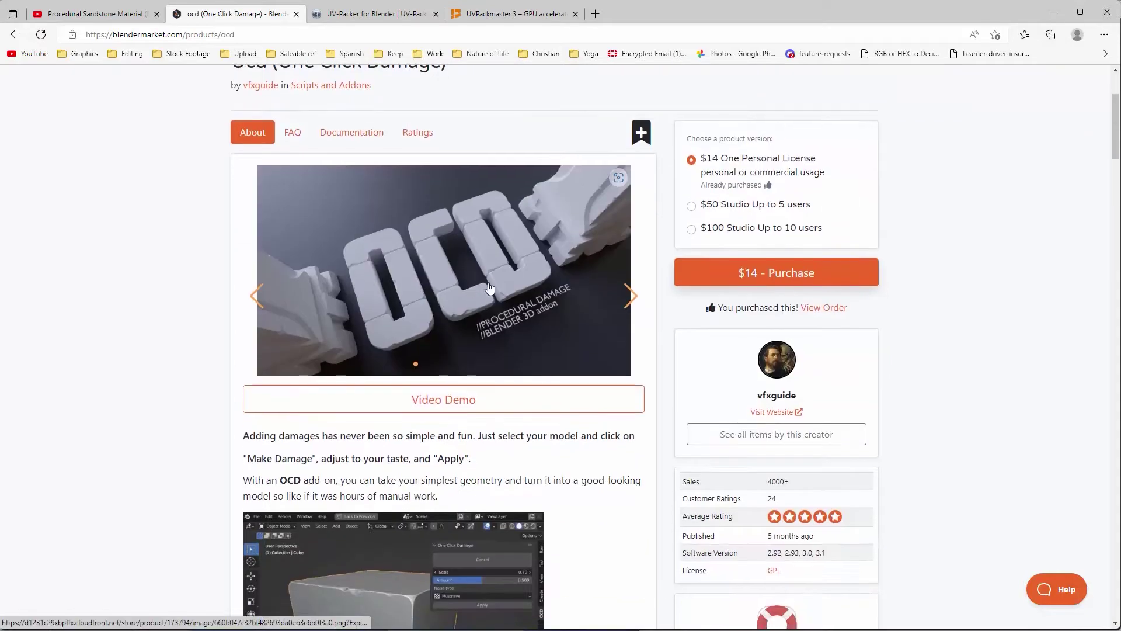
Back in Blender, set Damage Bump on the block's Sandstone Procedural 01 material to 0.
{"action": "left_click", "coordinate": [1053, 13]}
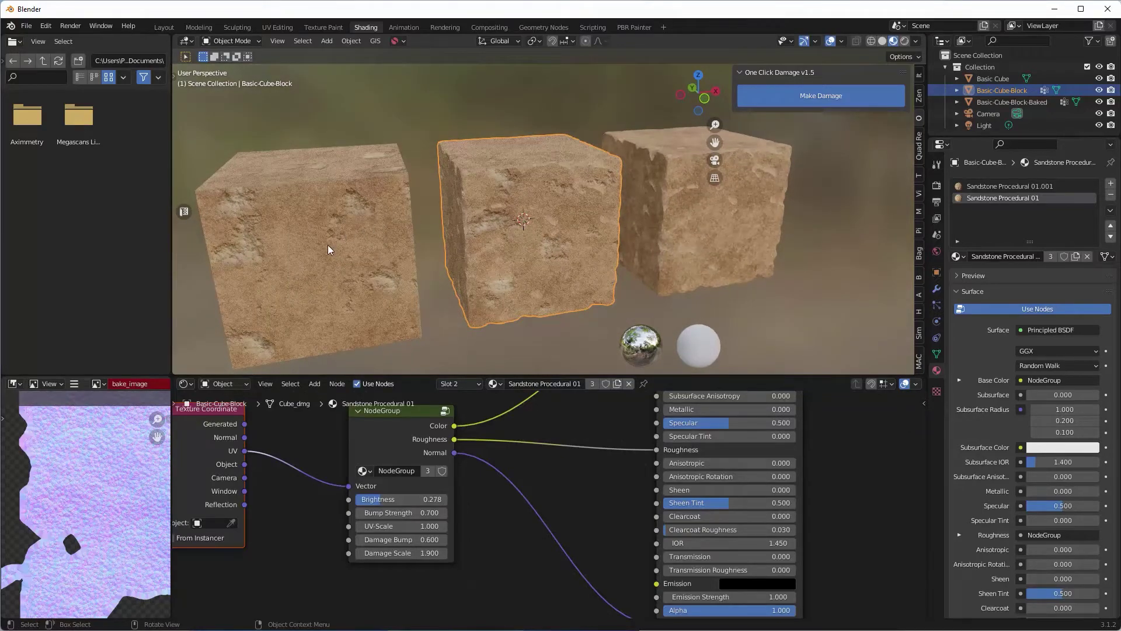
{"action": "left_click_drag", "start_coordinate": [409, 540], "coordinate": [432, 540]}
{"action": "left_click", "coordinate": [431, 540]}
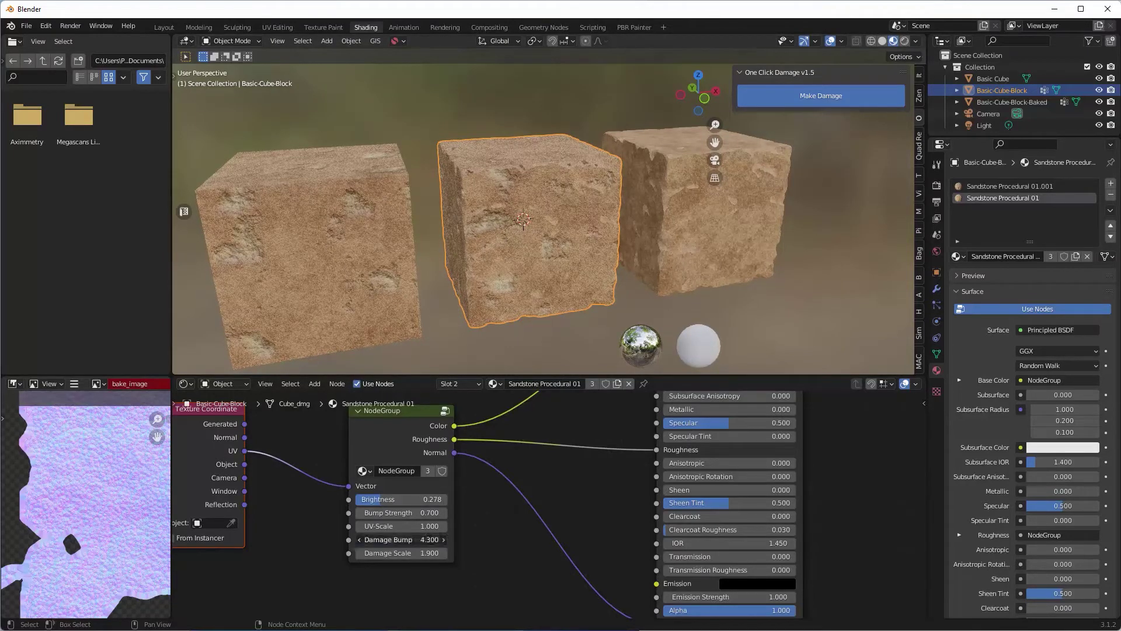
{"action": "type", "text": "0"}
{"action": "key", "text": "Return"}
{"action": "middle_click_drag", "start_coordinate": [587, 192], "coordinate": [578, 194]}
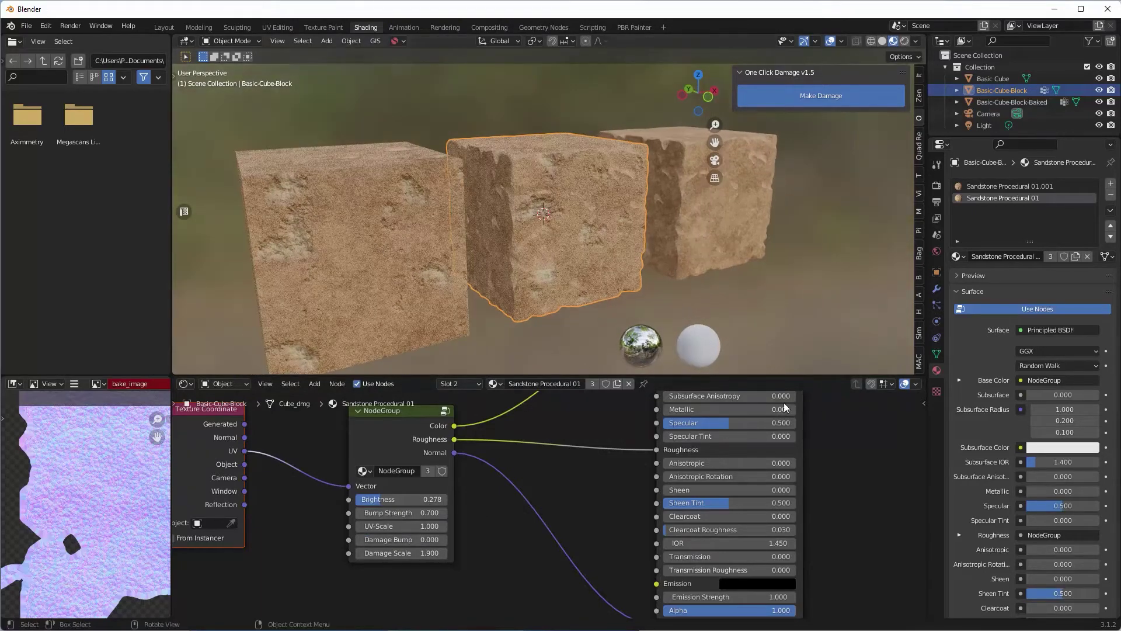
On Sandstone Procedural 01.001, test Damage Bump at 0, then restore it to 0.600.
{"action": "left_click", "coordinate": [1011, 187]}
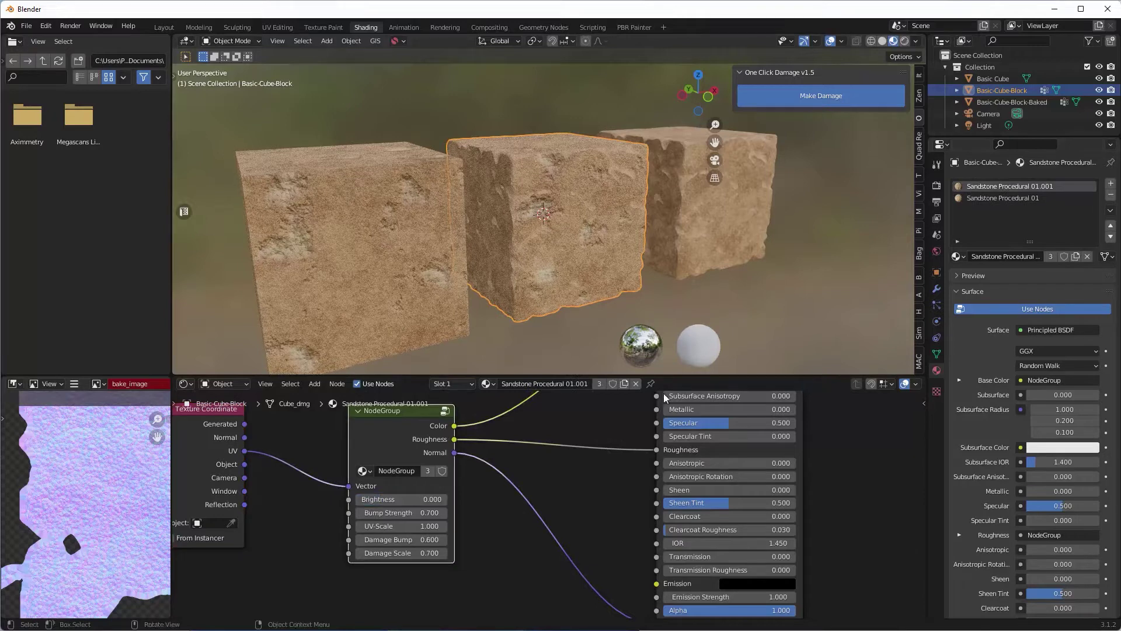
{"action": "double_click", "coordinate": [433, 539]}
{"action": "type", "text": "0"}
{"action": "key", "text": "Return"}
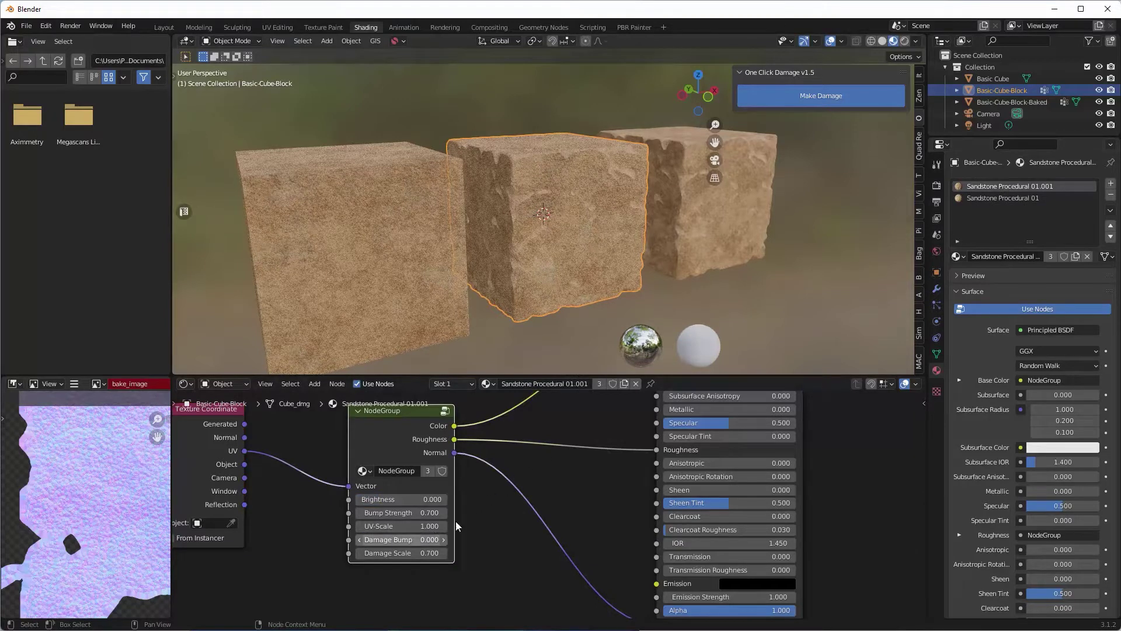
{"action": "middle_click_drag", "start_coordinate": [472, 231], "coordinate": [476, 227]}
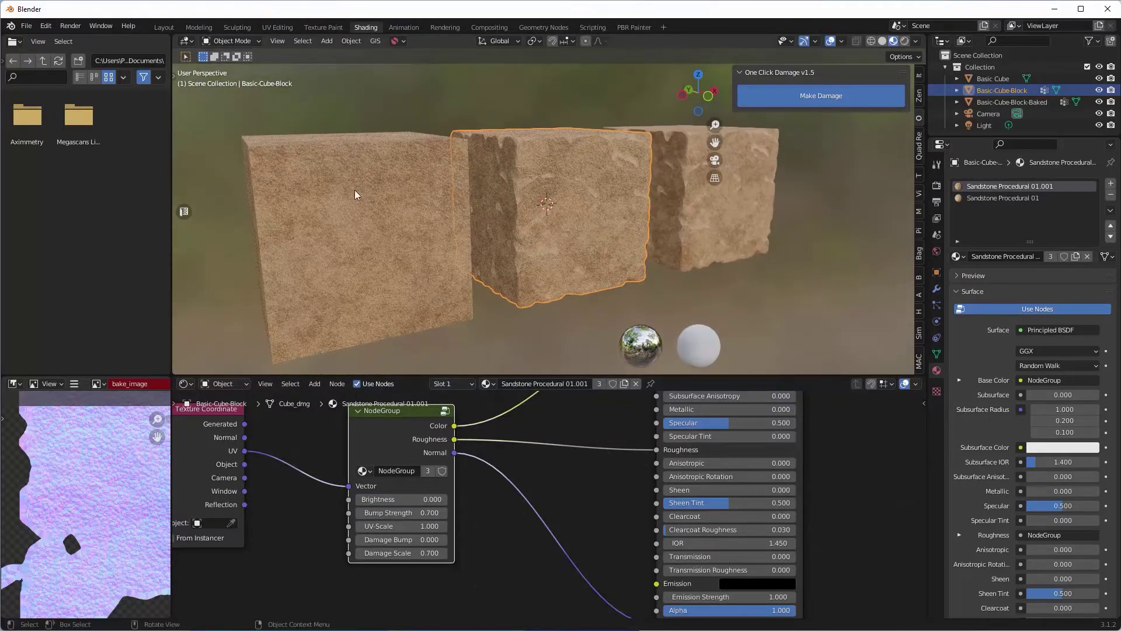
{"action": "double_click", "coordinate": [420, 549]}
{"action": "key", "text": "Return"}
{"action": "double_click", "coordinate": [423, 539]}
{"action": "type", "text": ".6"}
{"action": "key", "text": "Return"}
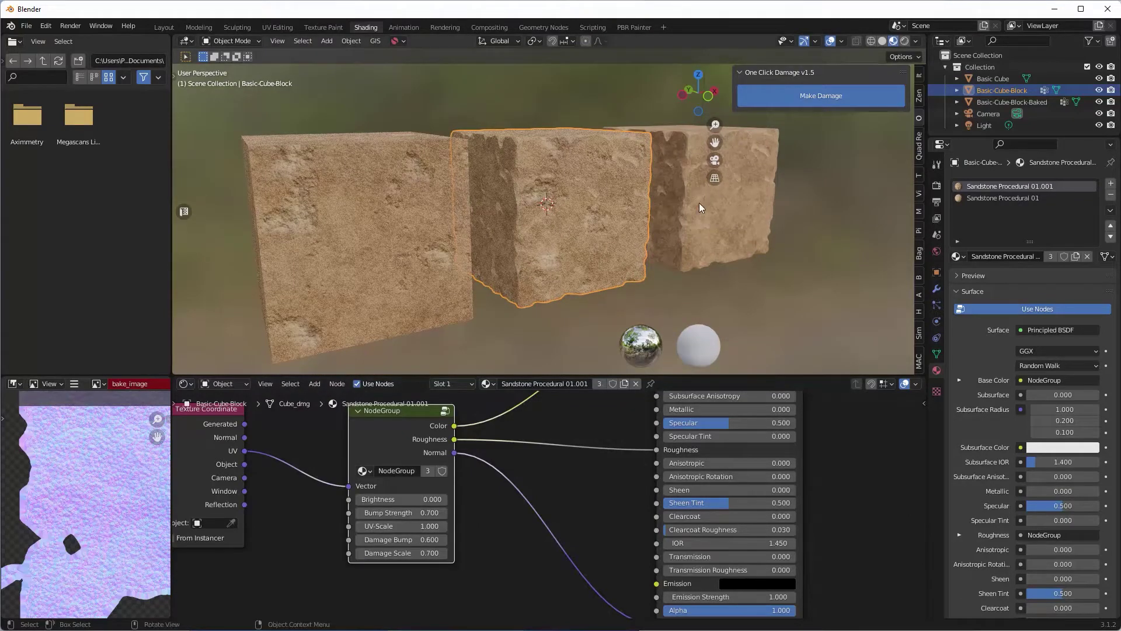
{"action": "middle_click_drag", "start_coordinate": [689, 211], "coordinate": [580, 231]}
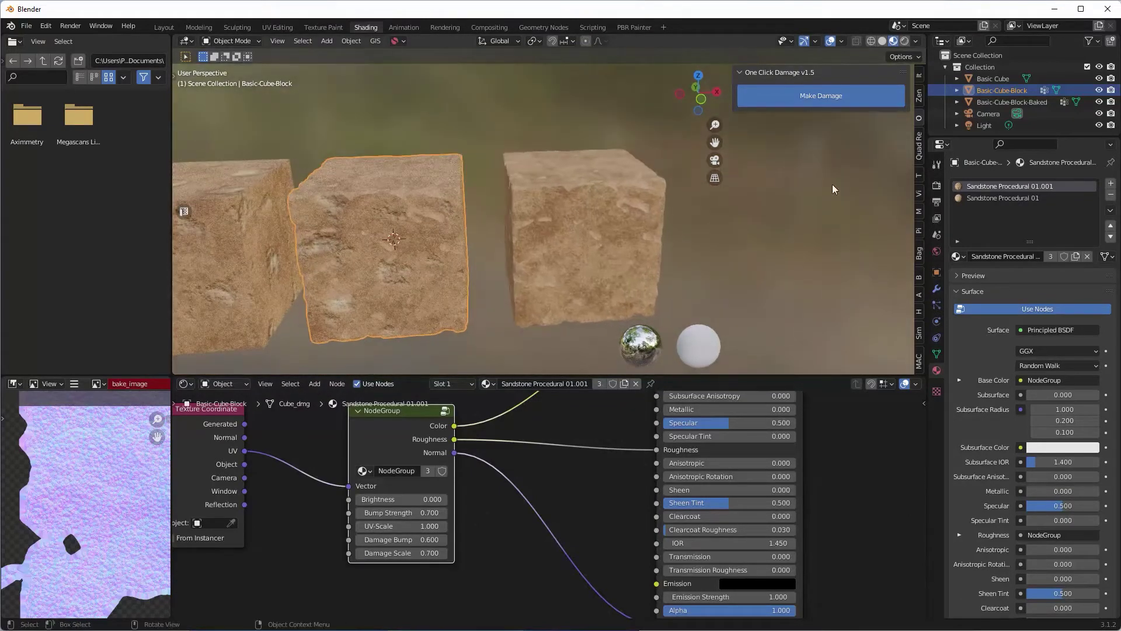
Select the Basic-Cube-Block-Baked cube and bring its Principled BSDF and Material Output nodes into view.
{"action": "left_click", "coordinate": [919, 271]}
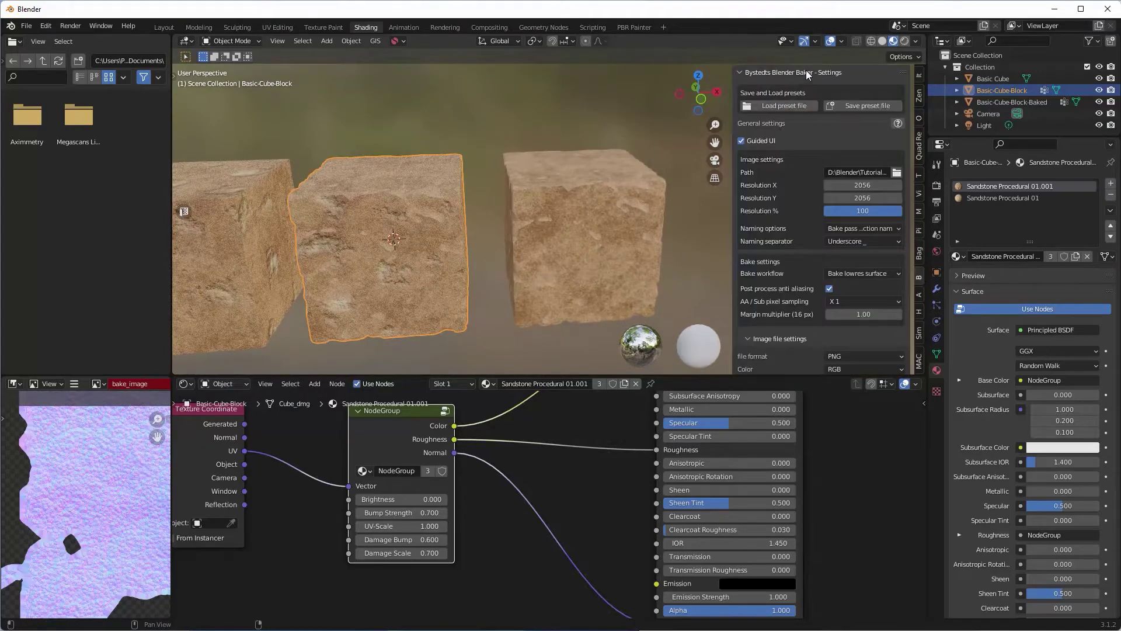
{"action": "left_click", "coordinate": [590, 225]}
{"action": "middle_click_drag", "start_coordinate": [674, 216], "coordinate": [642, 225]}
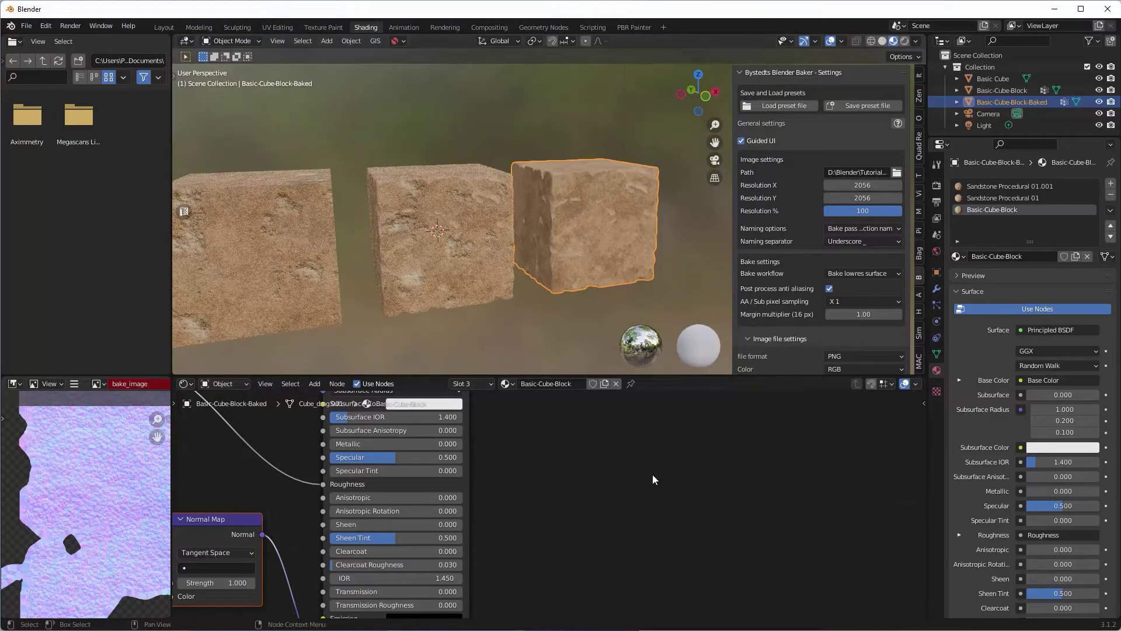
{"action": "middle_click_drag", "start_coordinate": [630, 459], "coordinate": [744, 544]}
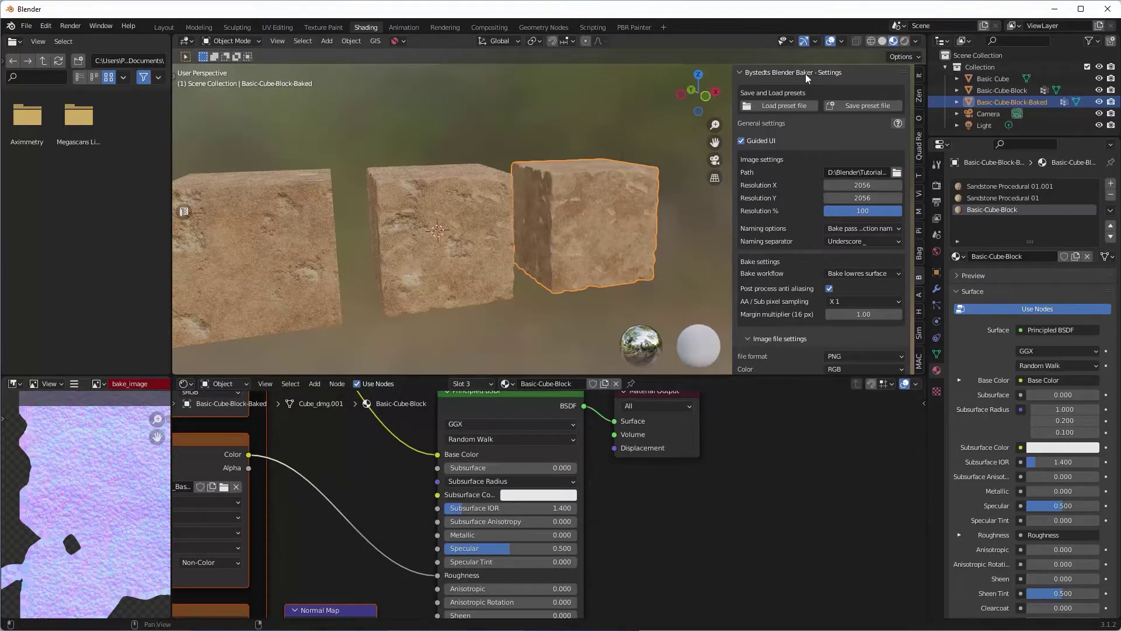
{"action": "middle_click_drag", "start_coordinate": [615, 210], "coordinate": [615, 215]}
{"action": "scroll", "coordinate": [764, 490], "scroll_direction": "down", "scroll_amount": 1}
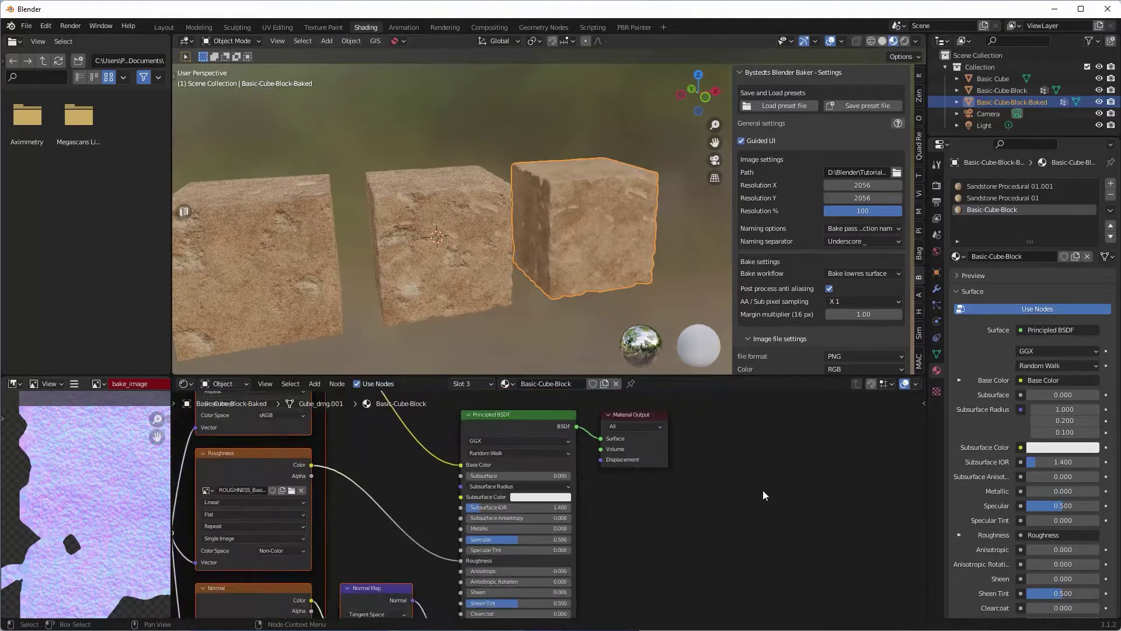
{"action": "scroll", "coordinate": [757, 488], "scroll_direction": "down", "scroll_amount": 3}
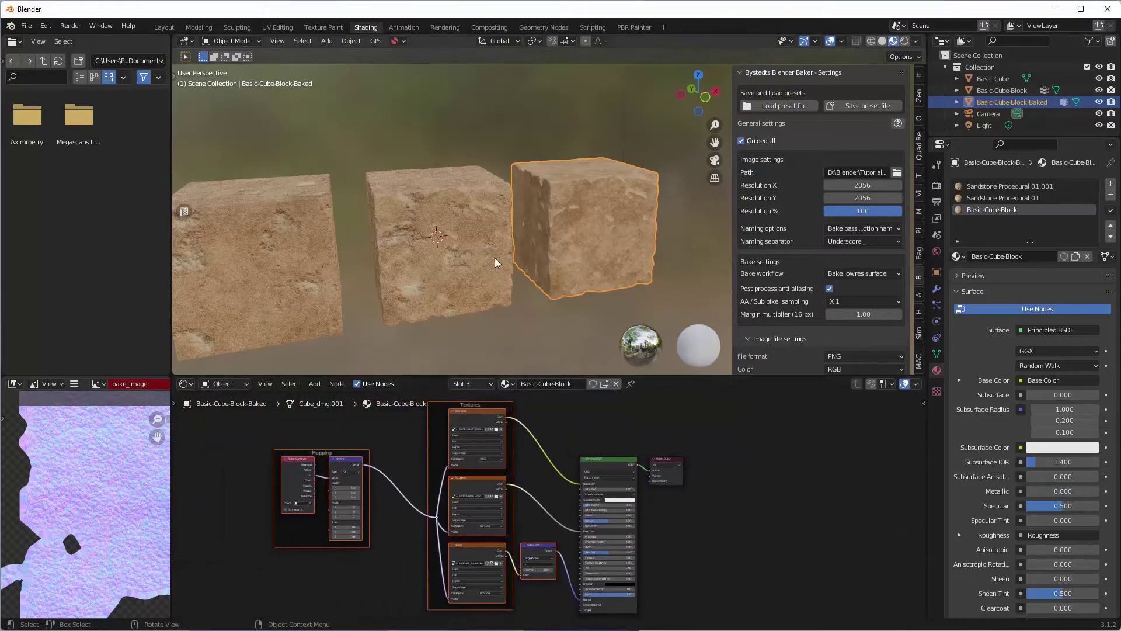
{"action": "middle_click_drag", "start_coordinate": [560, 266], "coordinate": [519, 268]}
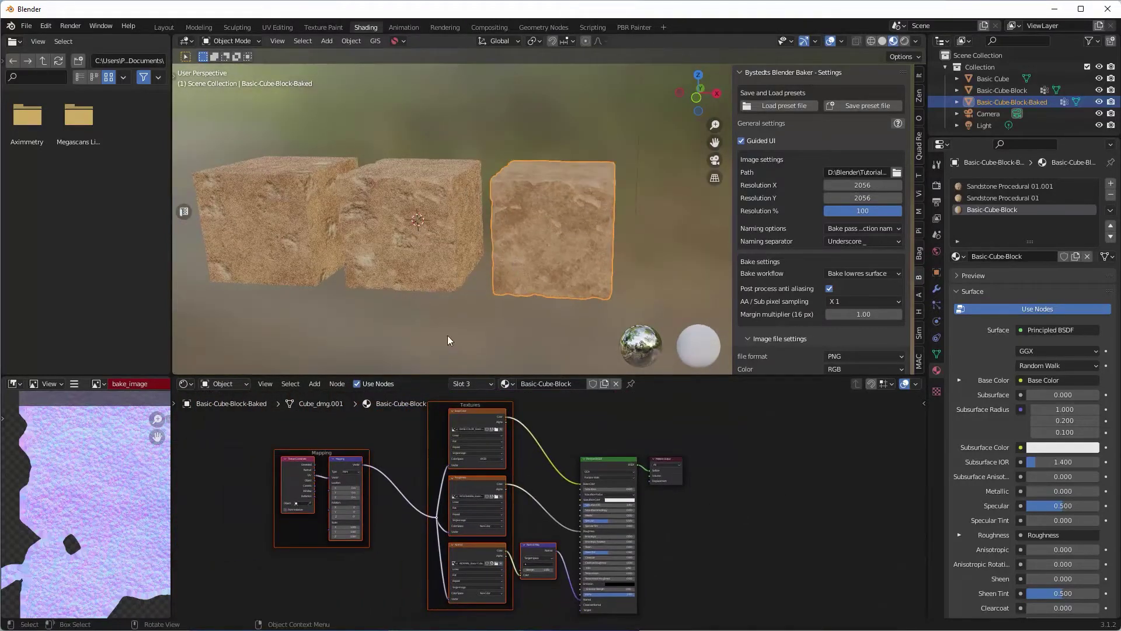
Preview the baked base colour, roughness and normal textures, ending on the normal map, then deselect.
{"action": "left_click", "coordinate": [484, 414]}
{"action": "left_click", "coordinate": [485, 485]}
{"action": "left_click", "coordinate": [479, 549]}
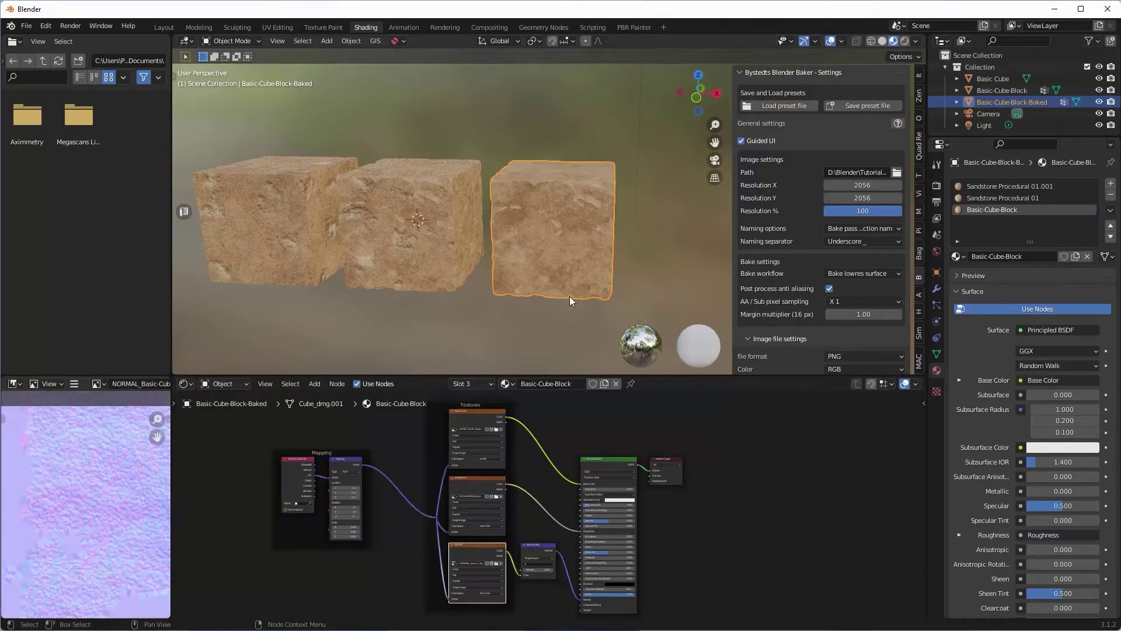
{"action": "middle_click_drag", "start_coordinate": [549, 248], "coordinate": [518, 254]}
{"action": "scroll", "coordinate": [519, 253], "scroll_direction": "up", "scroll_amount": 5}
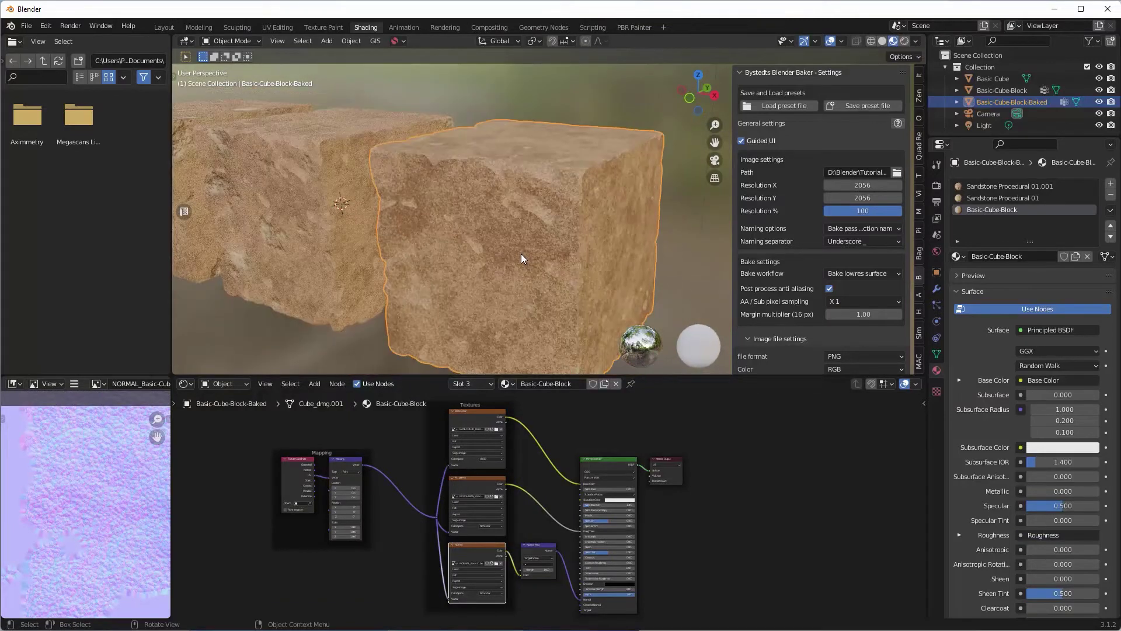
{"action": "key", "text": "alt+a"}
{"action": "scroll", "coordinate": [408, 233], "scroll_direction": "down", "scroll_amount": 8}
Turn the Timeline area into a taller Asset Browser set to the User Library.
{"action": "middle_click_drag", "start_coordinate": [402, 232], "coordinate": [488, 208]}
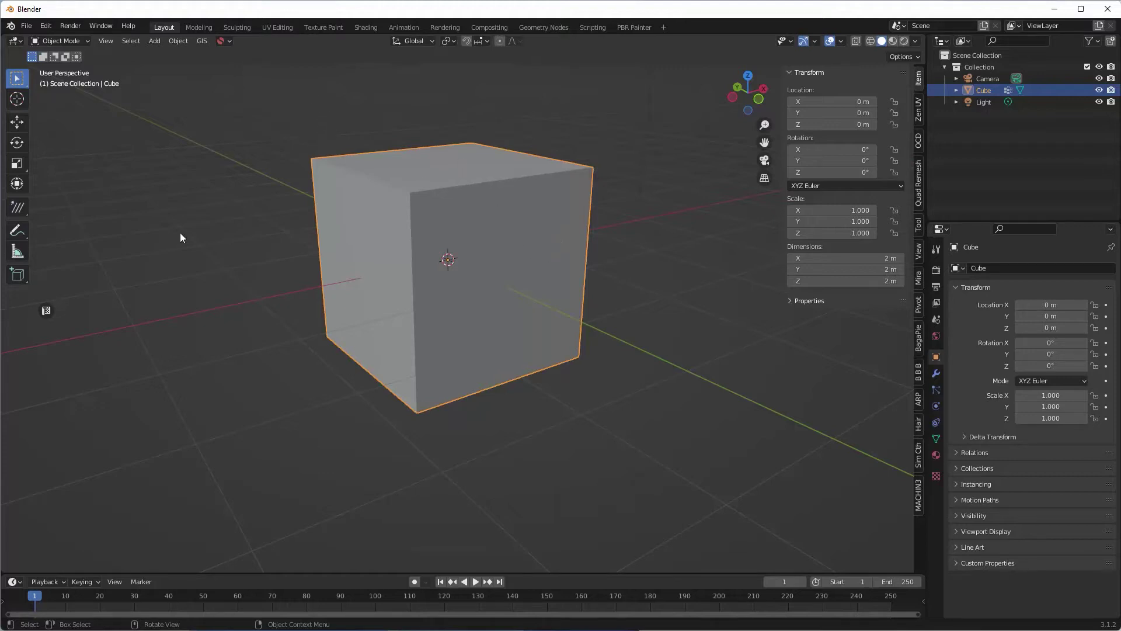
{"action": "left_click", "coordinate": [14, 581]}
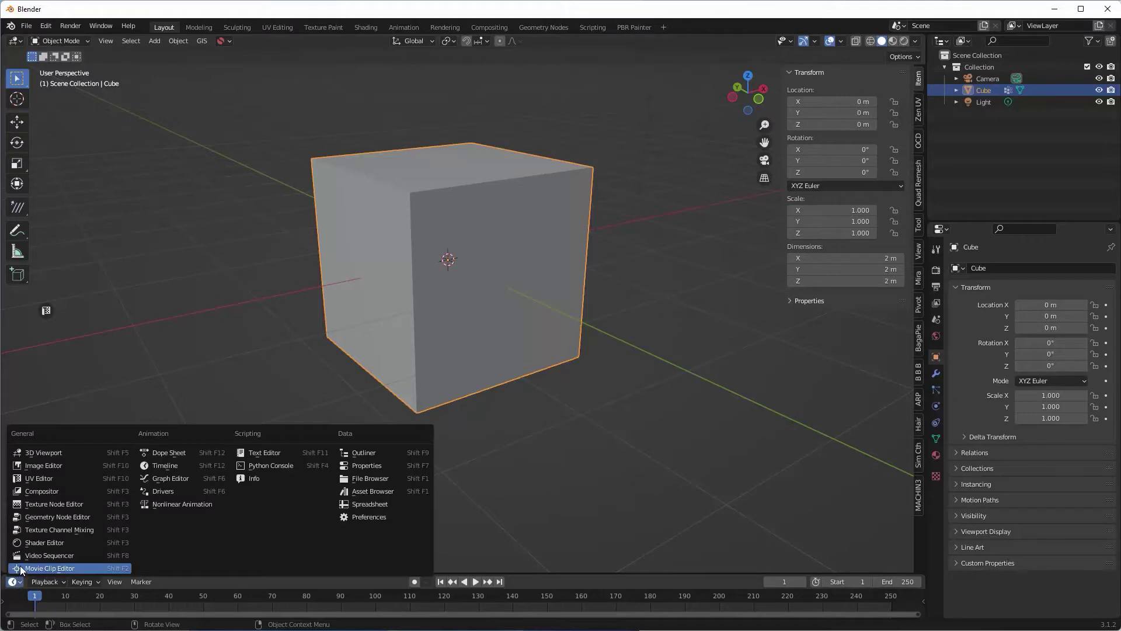
{"action": "left_click", "coordinate": [388, 492]}
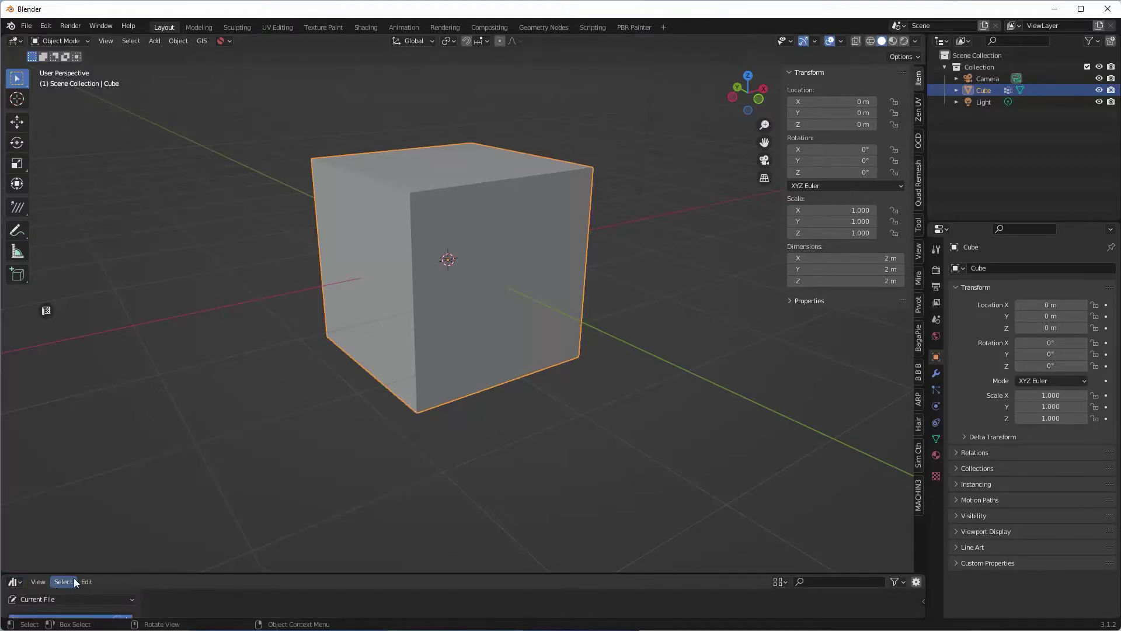
{"action": "left_click_drag", "start_coordinate": [80, 574], "coordinate": [87, 458]}
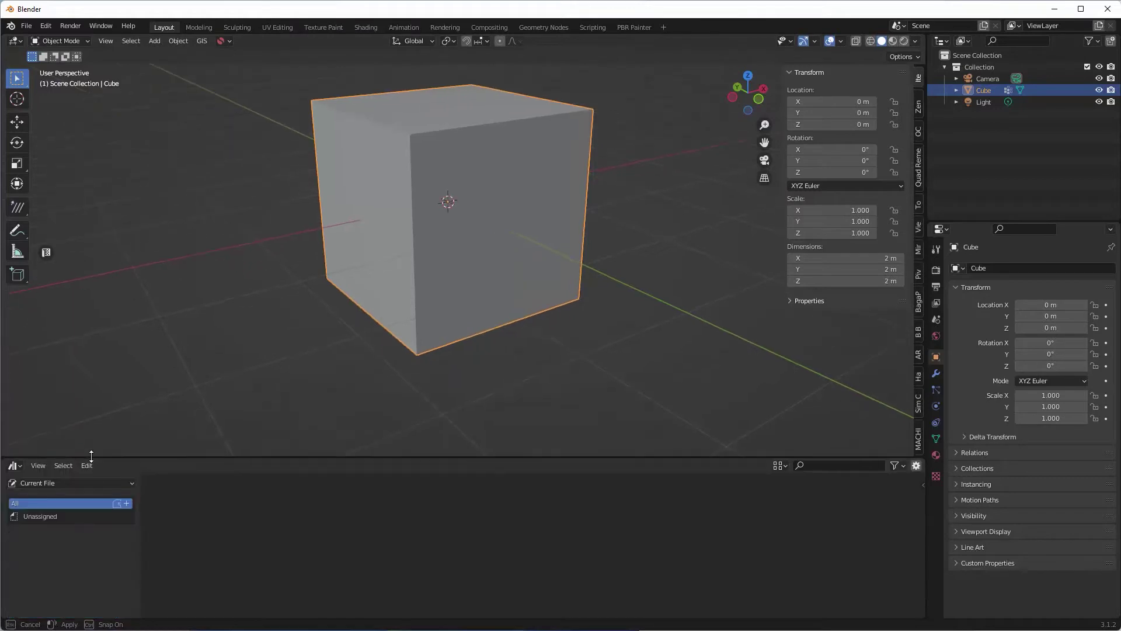
{"action": "left_click", "coordinate": [51, 484]}
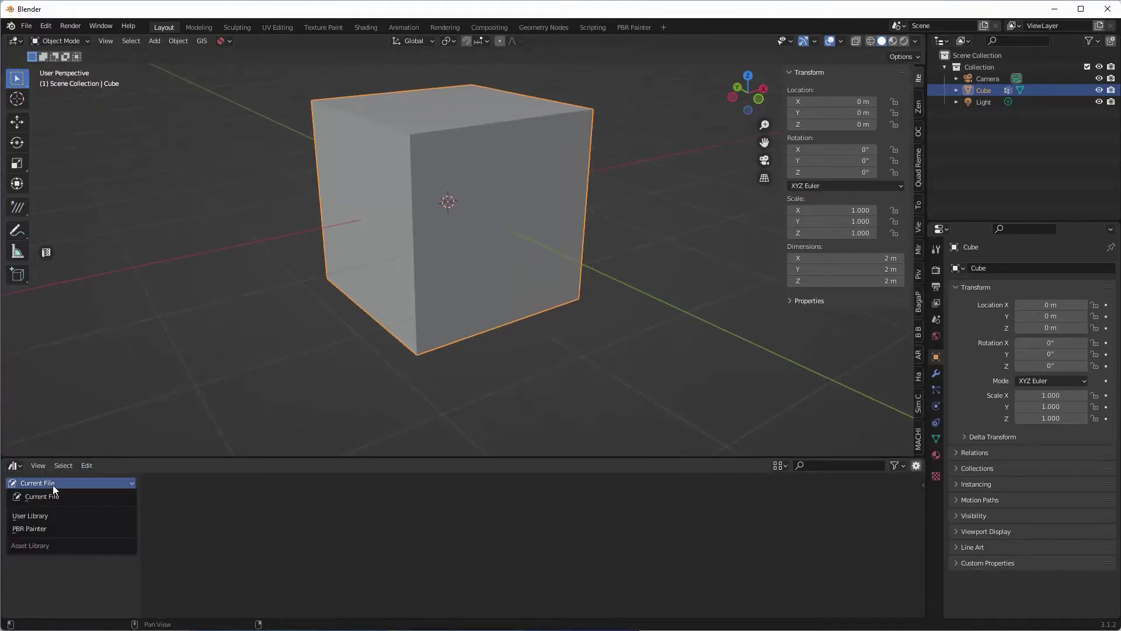
{"action": "left_click", "coordinate": [48, 516]}
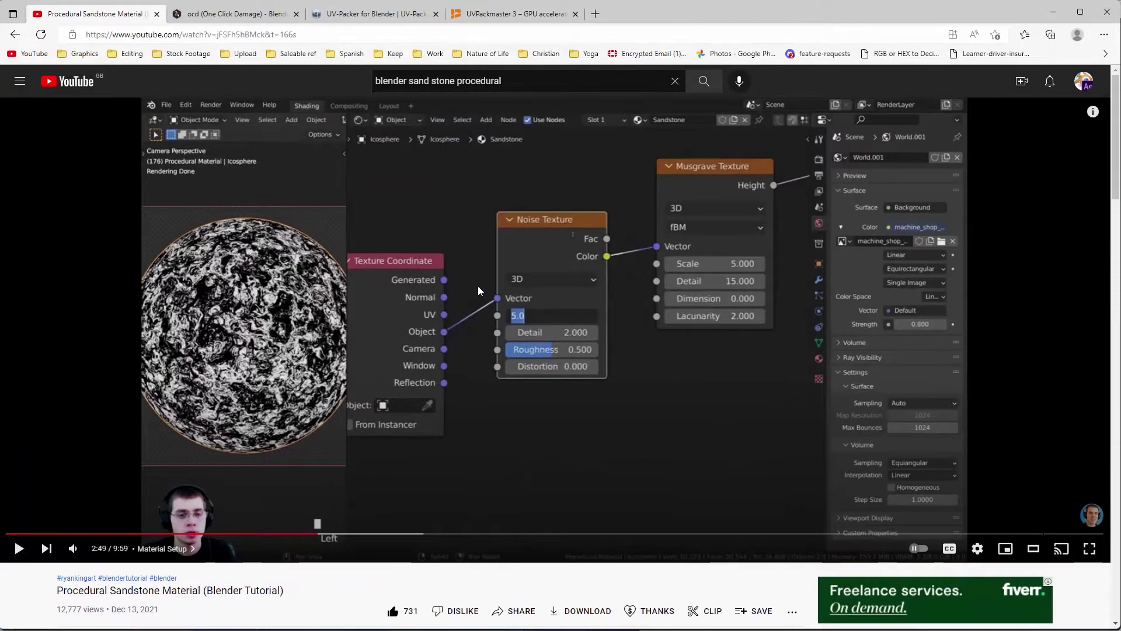
{"action": "scroll", "coordinate": [467, 185], "scroll_direction": "down", "scroll_amount": 3}
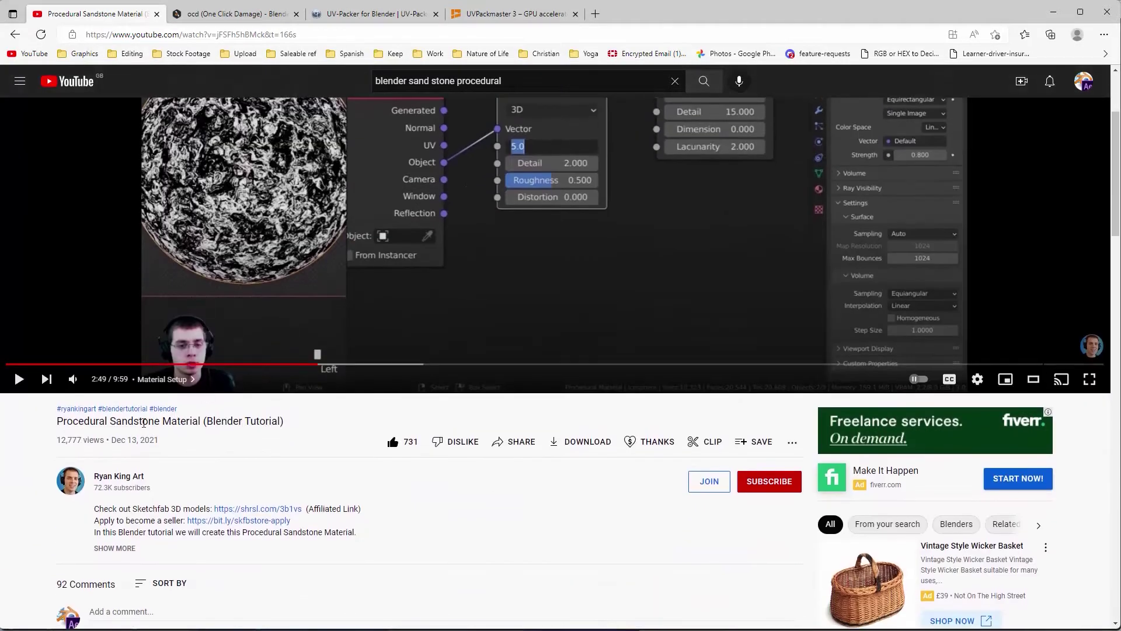
{"action": "scroll", "coordinate": [275, 422], "scroll_direction": "up", "scroll_amount": 3}
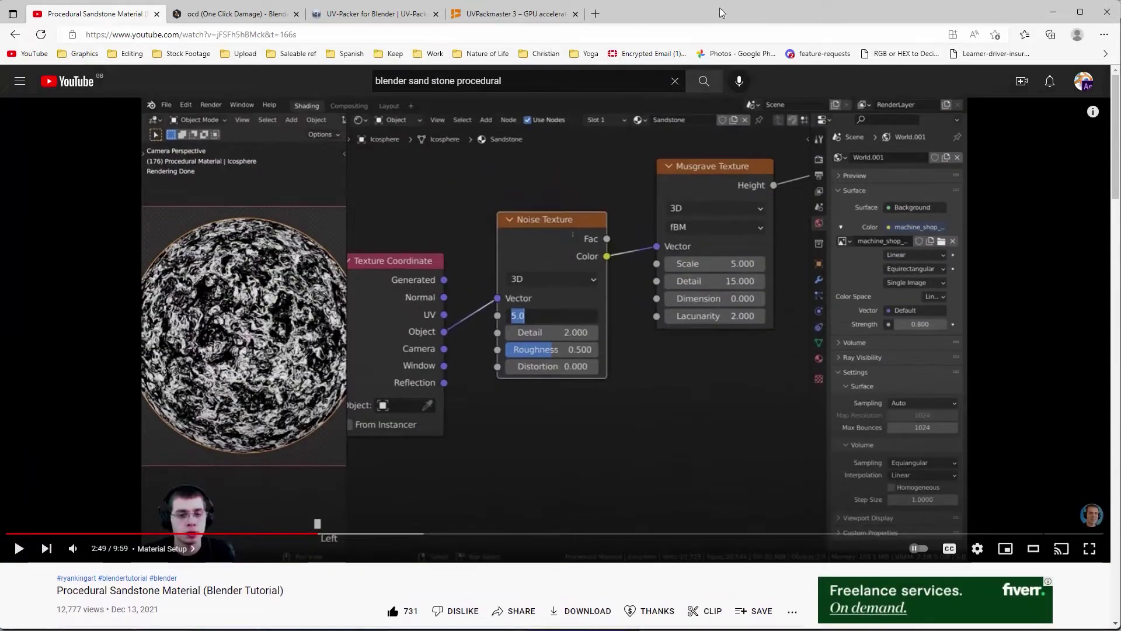
Expand Materials > Stone > Procedural and drag Sandstone Procedural 01 onto the default cube.
{"action": "left_click", "coordinate": [1053, 12]}
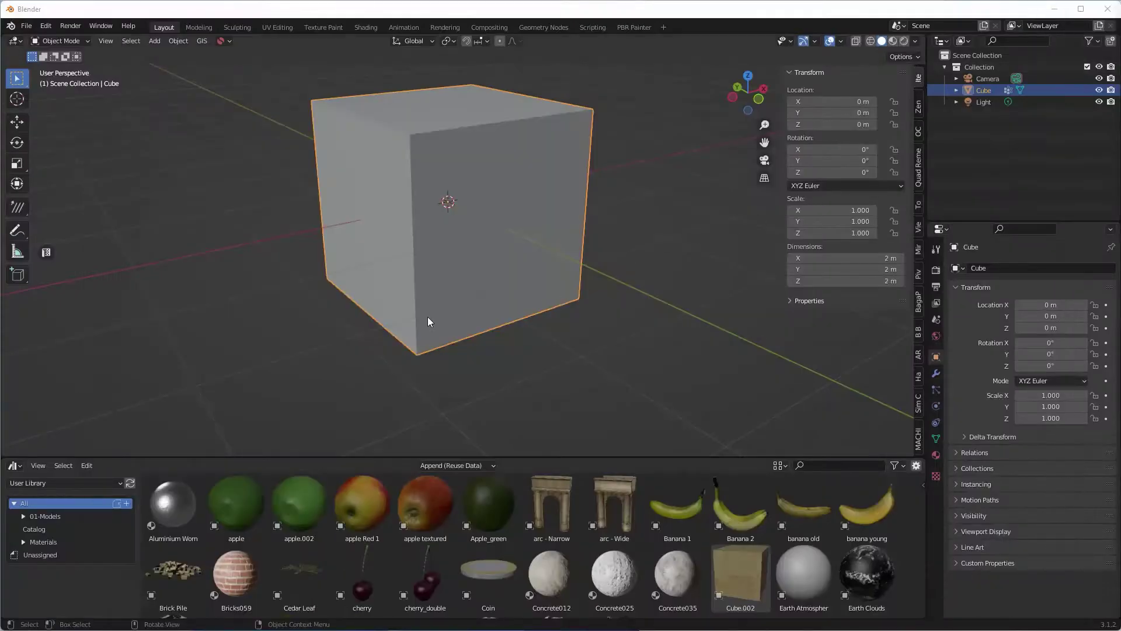
{"action": "left_click", "coordinate": [23, 542]}
{"action": "scroll", "coordinate": [76, 538], "scroll_direction": "down", "scroll_amount": 3}
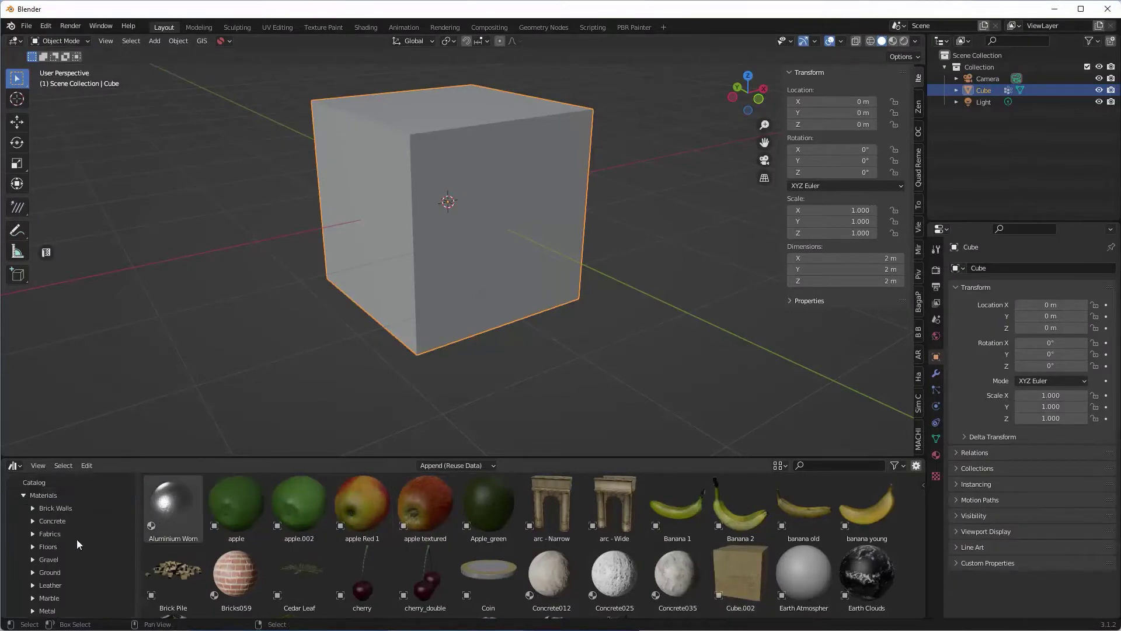
{"action": "scroll", "coordinate": [76, 540], "scroll_direction": "down", "scroll_amount": 8}
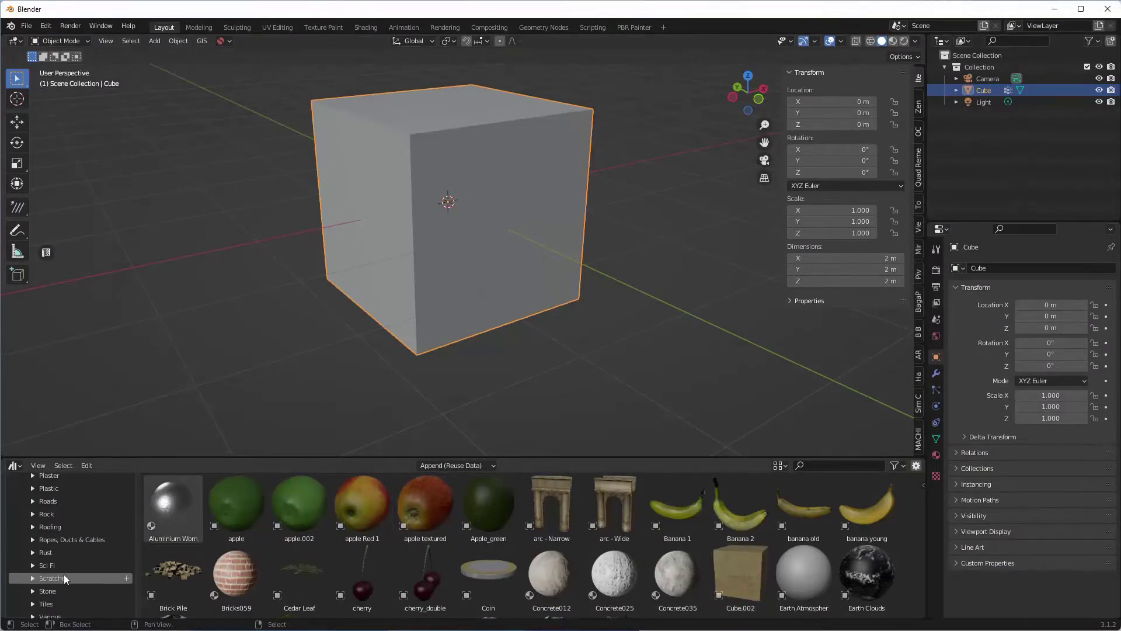
{"action": "scroll", "coordinate": [33, 575], "scroll_direction": "down", "scroll_amount": 1}
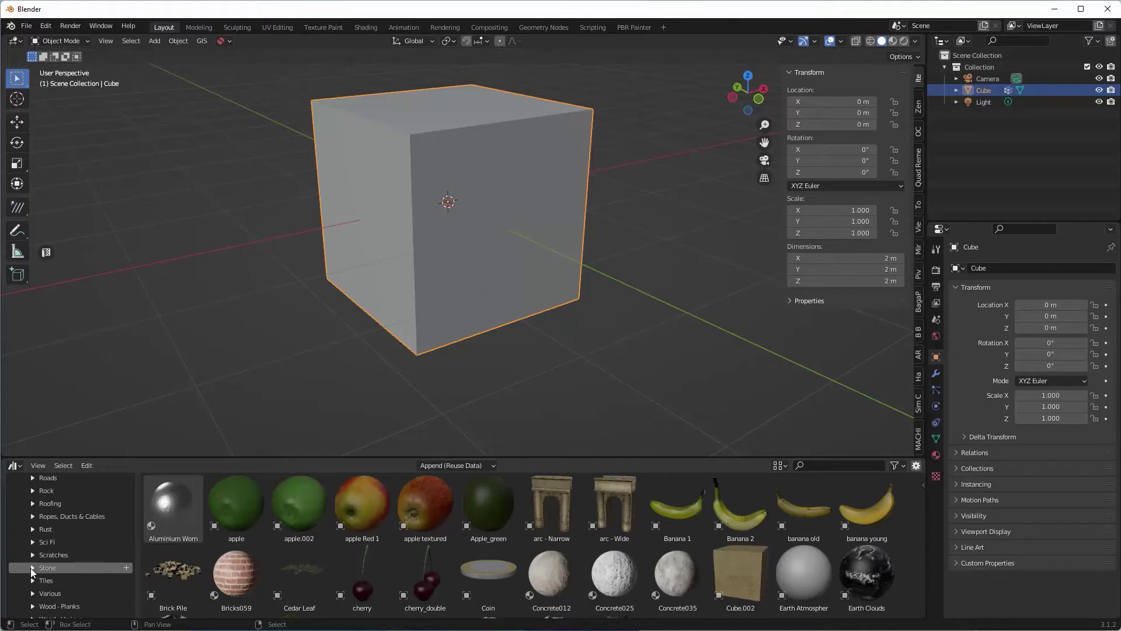
{"action": "left_click", "coordinate": [33, 568]}
{"action": "left_click", "coordinate": [53, 594]}
{"action": "left_click_drag", "start_coordinate": [175, 514], "coordinate": [398, 309]}
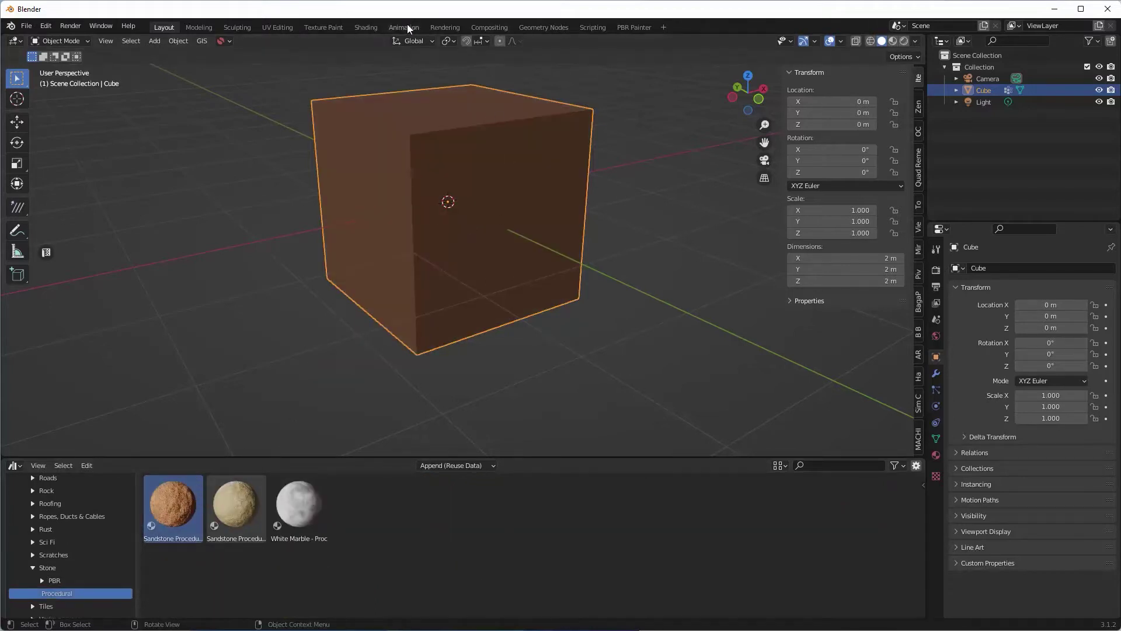
Switch to the Shading workspace, enlarge the 3D view and orbit to see the sandstone cube's faces.
{"action": "left_click", "coordinate": [366, 26]}
{"action": "scroll", "coordinate": [524, 240], "scroll_direction": "up", "scroll_amount": 4}
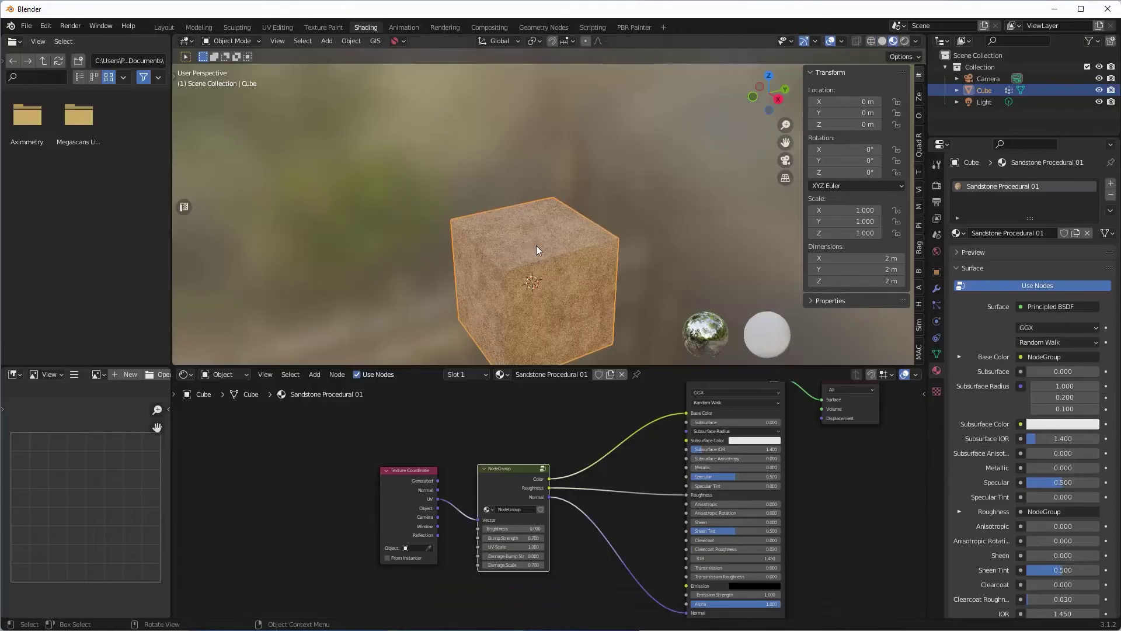
{"action": "middle_click_drag", "start_coordinate": [547, 261], "coordinate": [531, 242]}
{"action": "scroll", "coordinate": [527, 201], "scroll_direction": "up", "scroll_amount": 6}
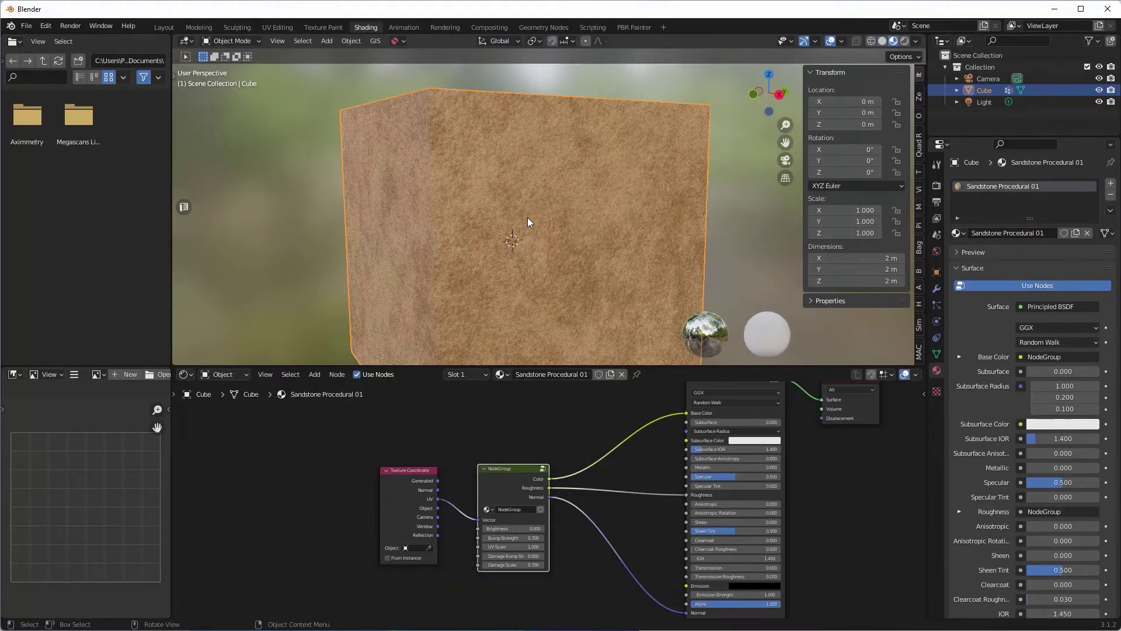
{"action": "middle_click_drag", "start_coordinate": [529, 201], "coordinate": [498, 320]}
{"action": "left_click_drag", "start_coordinate": [490, 364], "coordinate": [490, 432]}
{"action": "scroll", "coordinate": [510, 308], "scroll_direction": "down", "scroll_amount": 3}
{"action": "scroll", "coordinate": [523, 283], "scroll_direction": "up", "scroll_amount": 4}
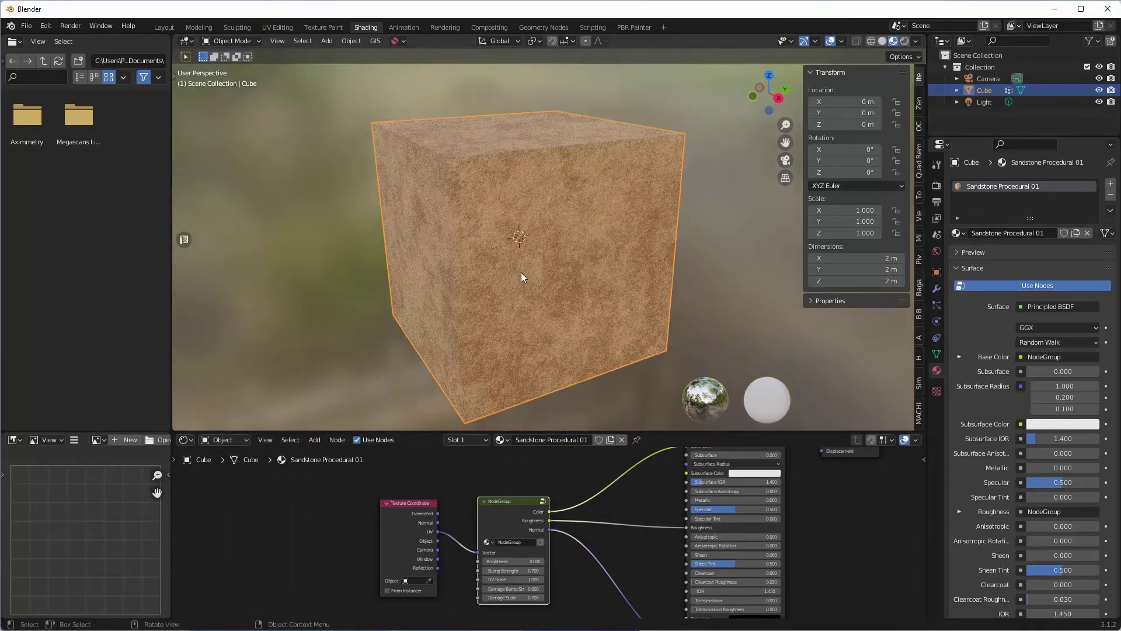
{"action": "middle_click_drag", "start_coordinate": [520, 272], "coordinate": [539, 244]}
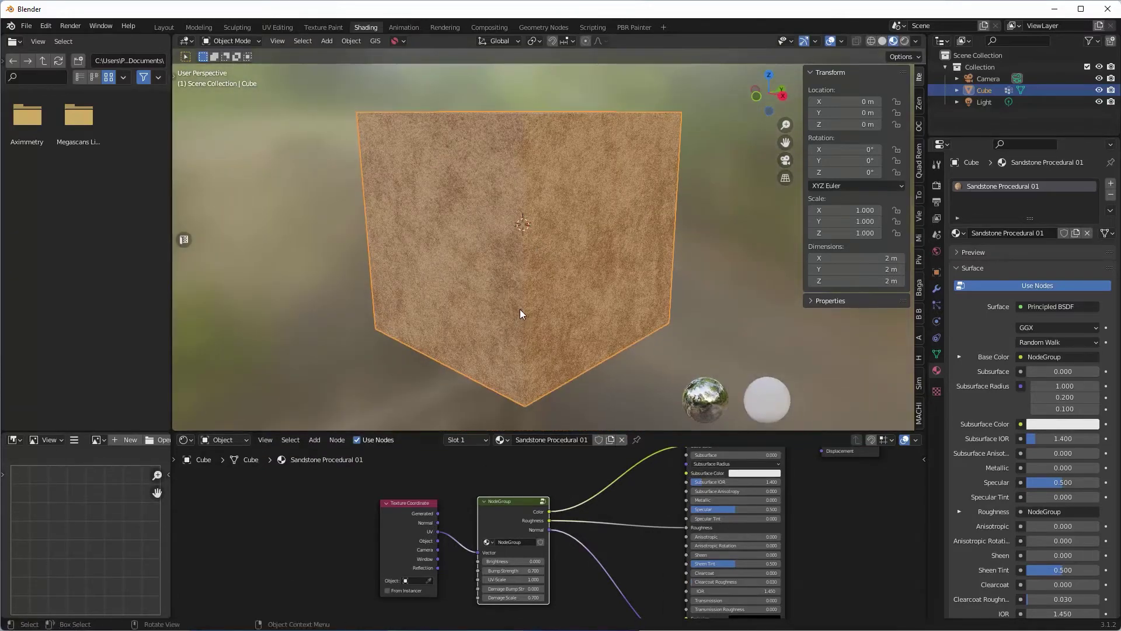
Bring the Texture Coordinate and NodeGroup nodes into view and move Texture Coordinate further left.
{"action": "middle_click_drag", "start_coordinate": [424, 472], "coordinate": [379, 463]}
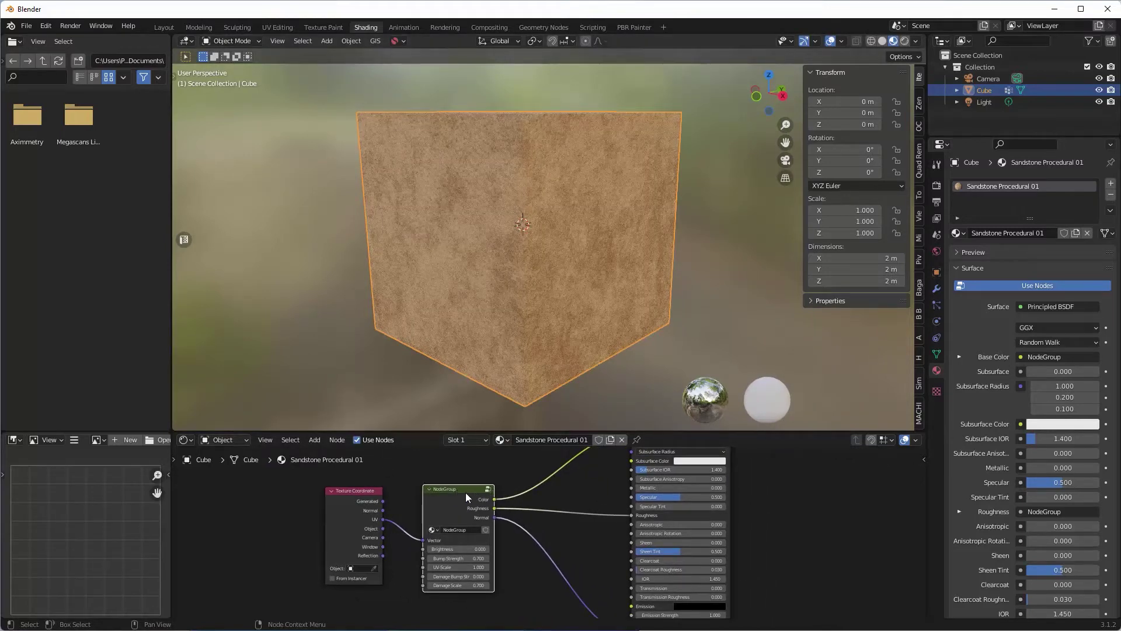
{"action": "scroll", "coordinate": [461, 490], "scroll_direction": "up", "scroll_amount": 1}
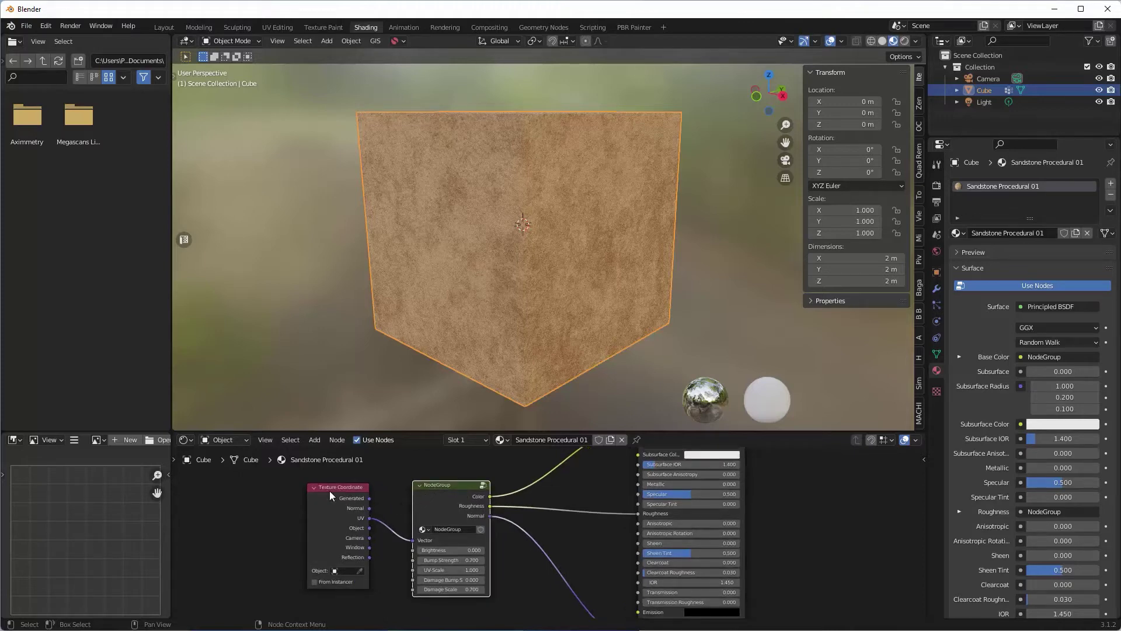
{"action": "left_click_drag", "start_coordinate": [331, 490], "coordinate": [297, 487]}
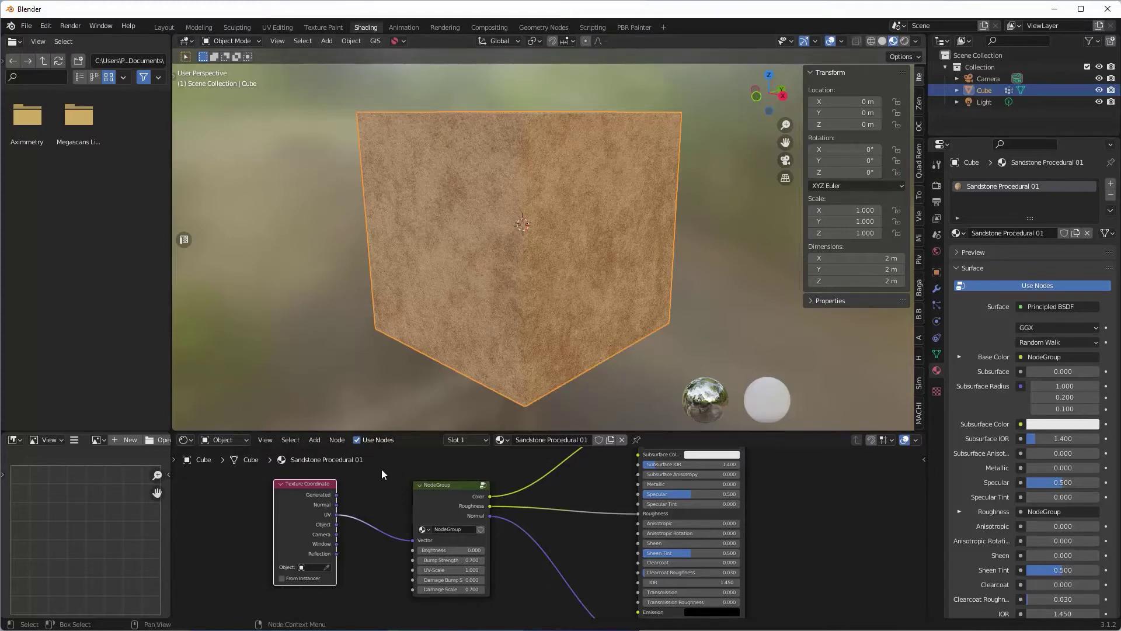
{"action": "middle_click_drag", "start_coordinate": [482, 262], "coordinate": [405, 289]}
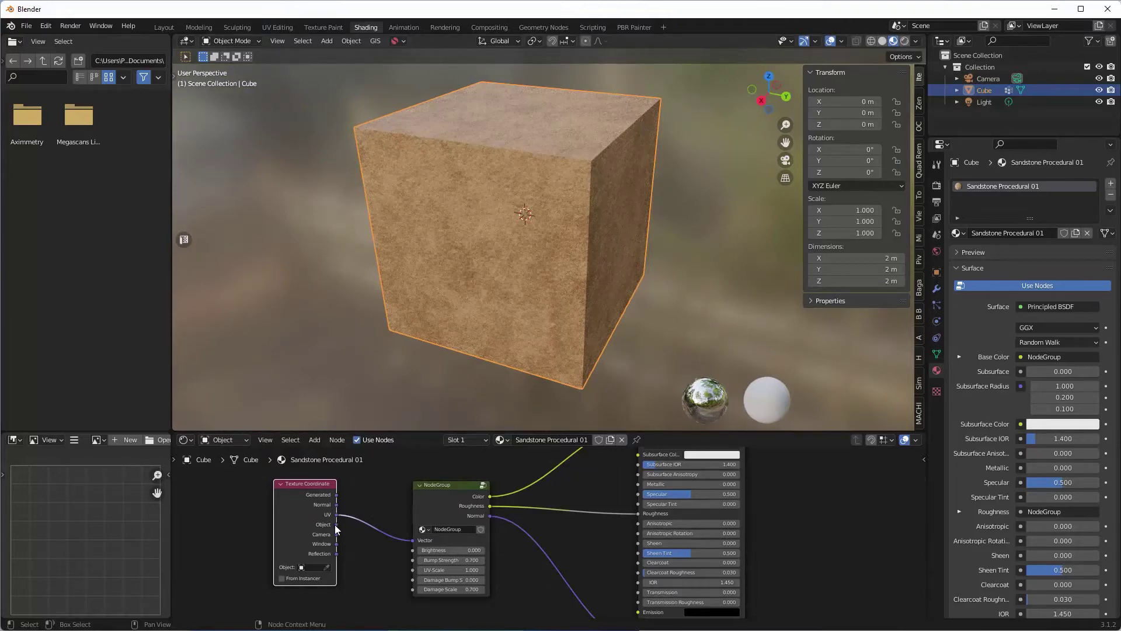
{"action": "left_click_drag", "start_coordinate": [336, 524], "coordinate": [411, 541]}
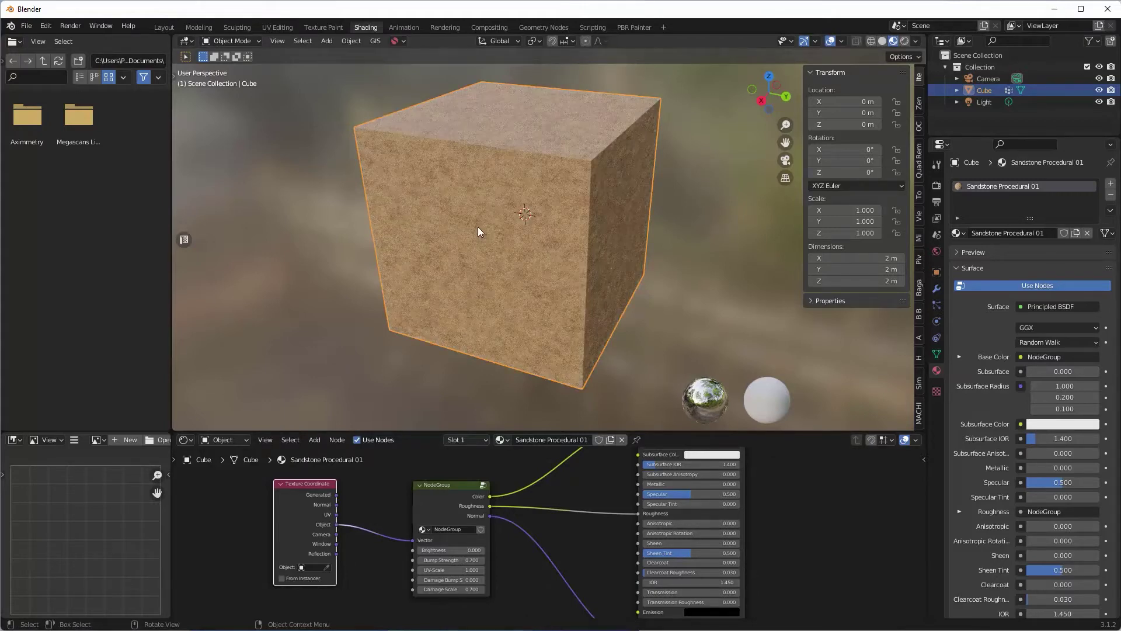
{"action": "middle_click_drag", "start_coordinate": [479, 231], "coordinate": [581, 222]}
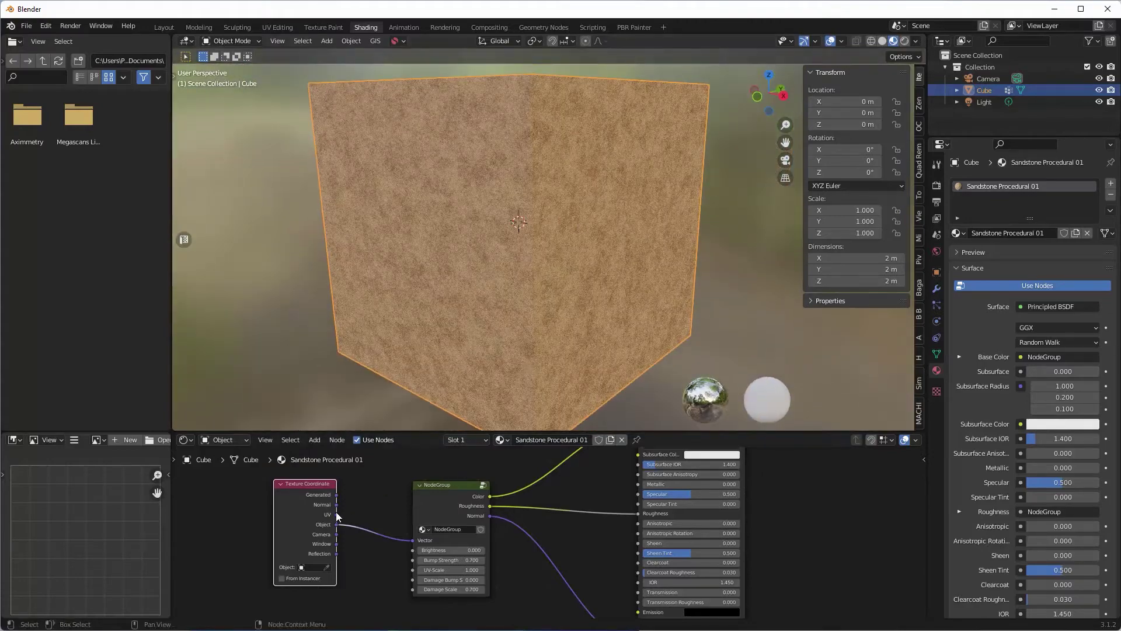
{"action": "left_click_drag", "start_coordinate": [337, 514], "coordinate": [413, 540]}
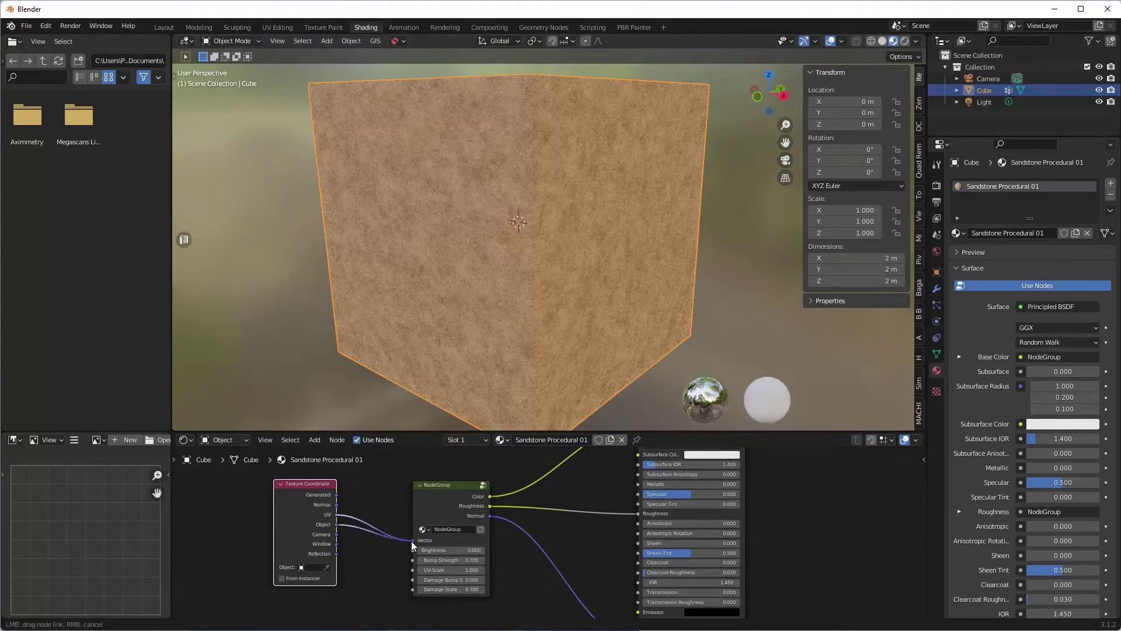
{"action": "scroll", "coordinate": [498, 285], "scroll_direction": "down", "scroll_amount": 2}
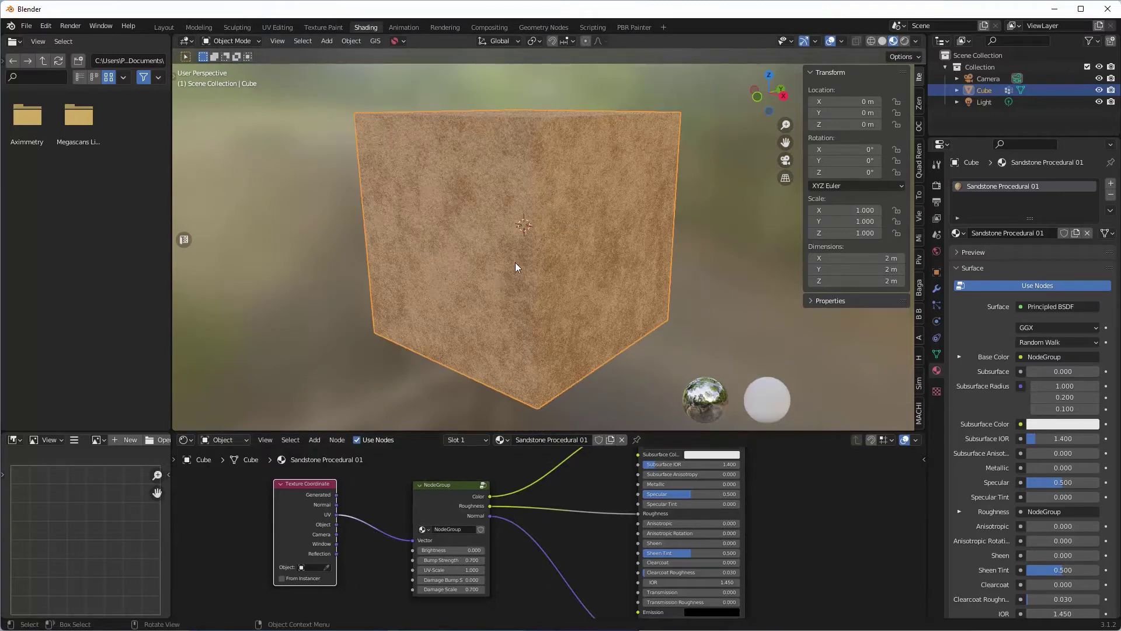
{"action": "left_click", "coordinate": [278, 27]}
{"action": "key", "text": "a"}
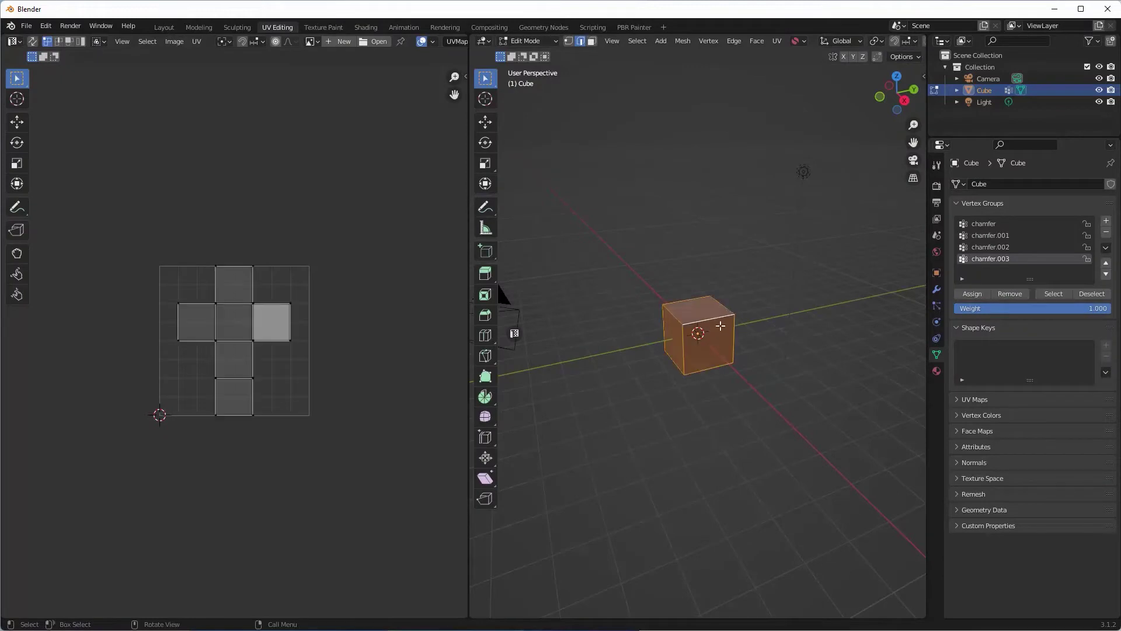
{"action": "scroll", "coordinate": [710, 332], "scroll_direction": "up", "scroll_amount": 1}
{"action": "scroll", "coordinate": [286, 328], "scroll_direction": "up", "scroll_amount": 5}
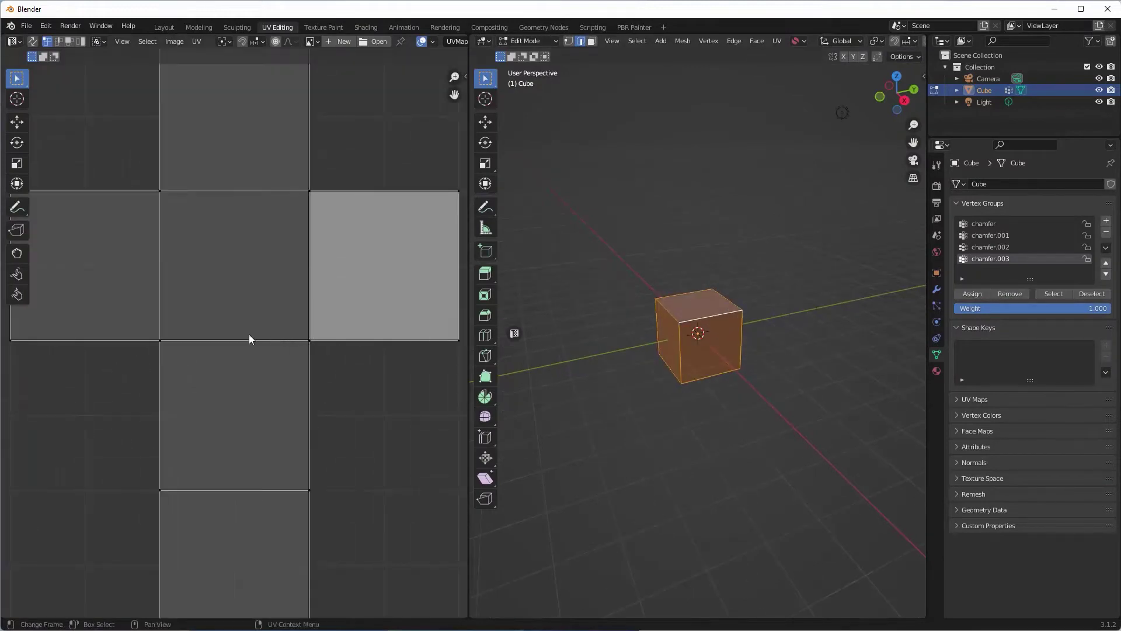
{"action": "scroll", "coordinate": [248, 335], "scroll_direction": "down", "scroll_amount": 3}
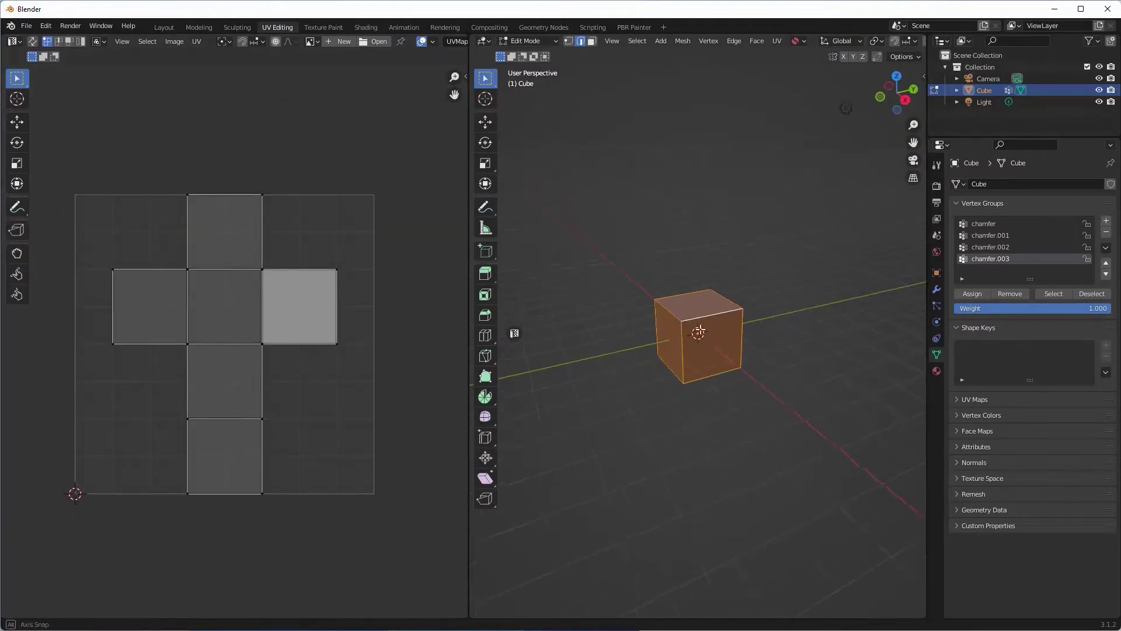
{"action": "scroll", "coordinate": [707, 332], "scroll_direction": "up", "scroll_amount": 6}
{"action": "scroll", "coordinate": [707, 332], "scroll_direction": "up", "scroll_amount": 2}
{"action": "scroll", "coordinate": [712, 314], "scroll_direction": "up", "scroll_amount": 1}
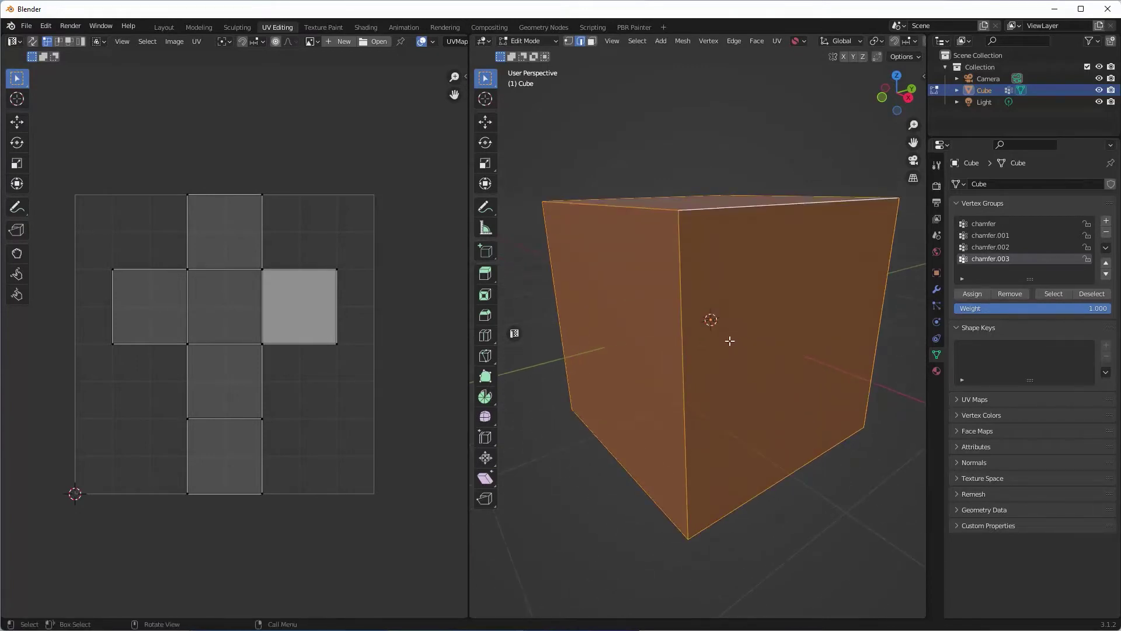
{"action": "middle_click_drag", "start_coordinate": [731, 339], "coordinate": [714, 310]}
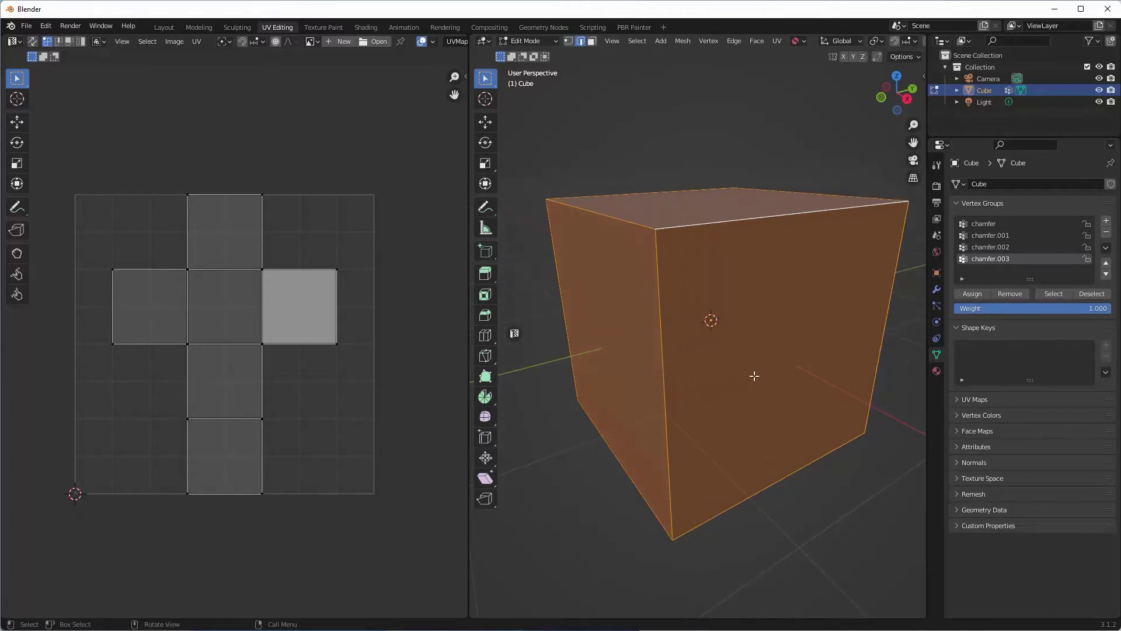
Bevel all the cube's edges 0.0111 m wide with 2 segments, then deselect everything.
{"action": "key", "text": "ctrl+b"}
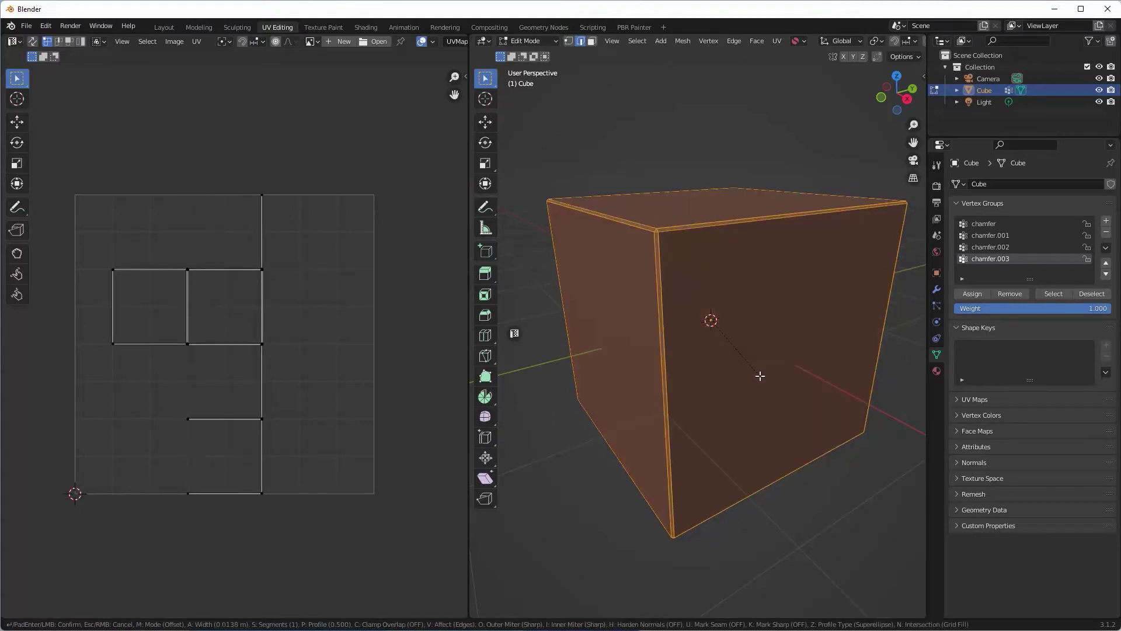
{"action": "scroll", "coordinate": [760, 377], "scroll_direction": "up", "scroll_amount": 1}
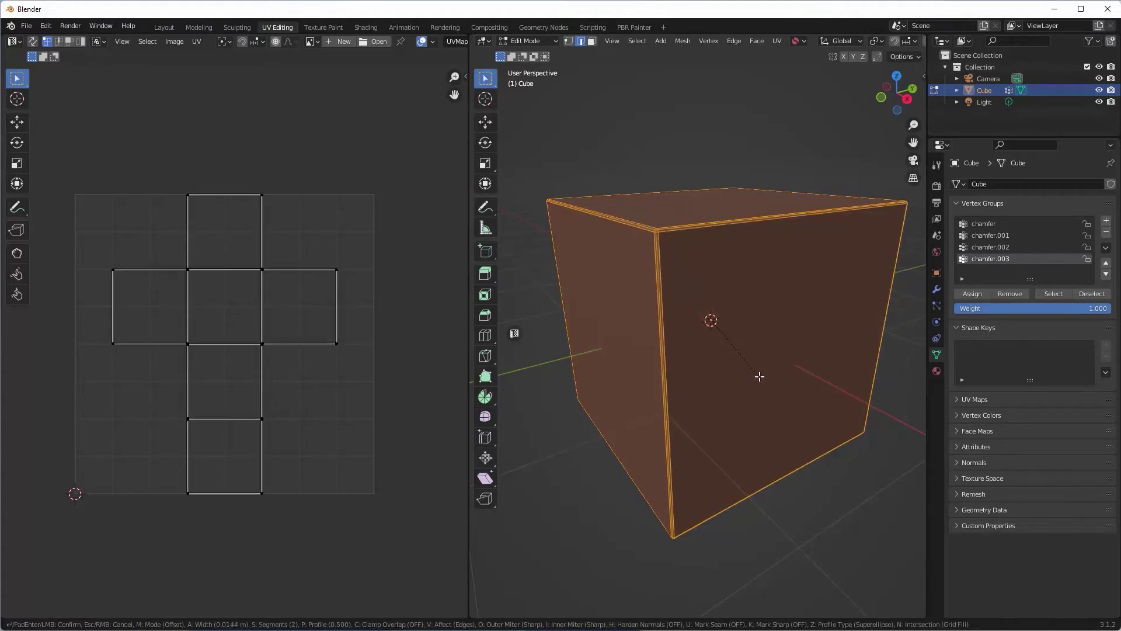
{"action": "left_click", "coordinate": [759, 376]}
{"action": "scroll", "coordinate": [756, 351], "scroll_direction": "up", "scroll_amount": 6}
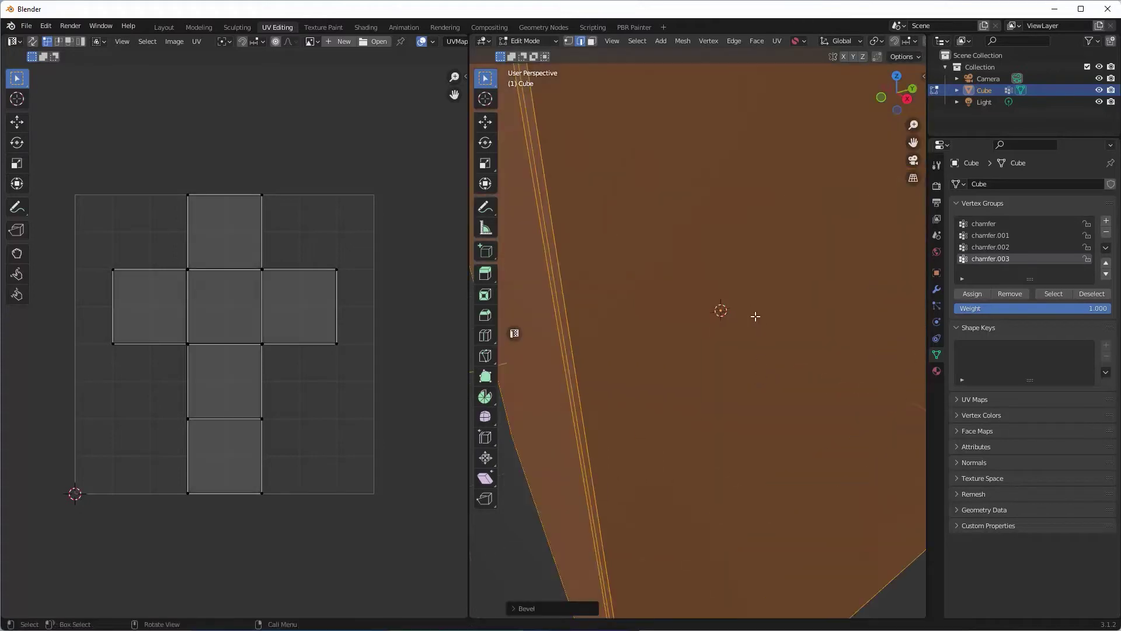
{"action": "scroll", "coordinate": [752, 318], "scroll_direction": "down", "scroll_amount": 3}
{"action": "left_click", "coordinate": [514, 609]}
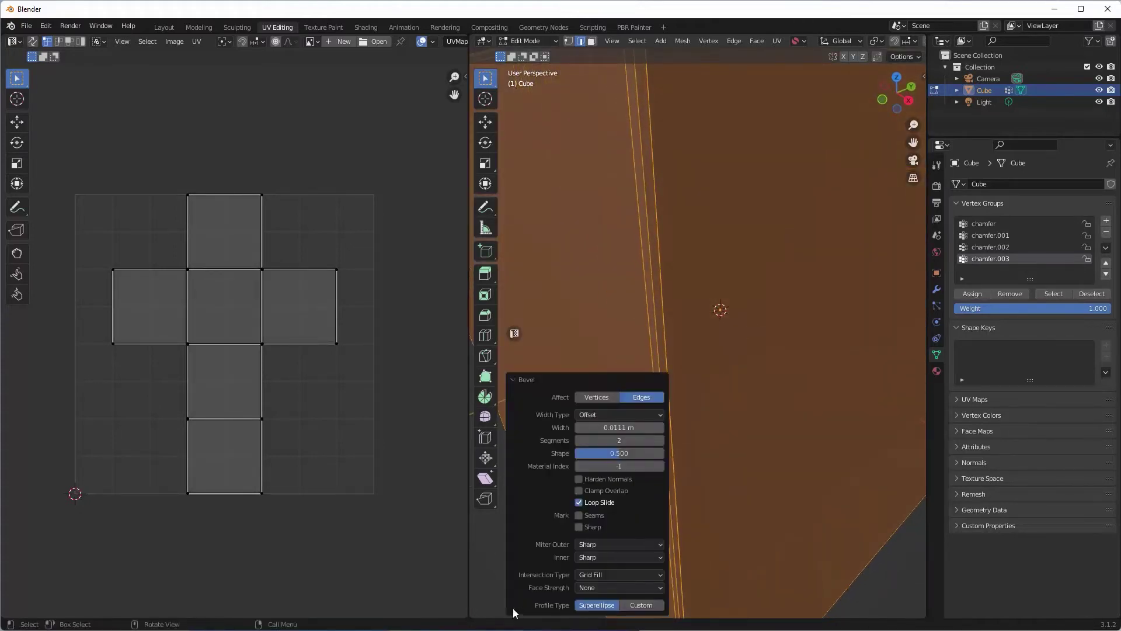
{"action": "left_click_drag", "start_coordinate": [622, 440], "coordinate": [631, 439]}
{"action": "scroll", "coordinate": [695, 317], "scroll_direction": "down", "scroll_amount": 4}
{"action": "scroll", "coordinate": [697, 321], "scroll_direction": "up", "scroll_amount": 2}
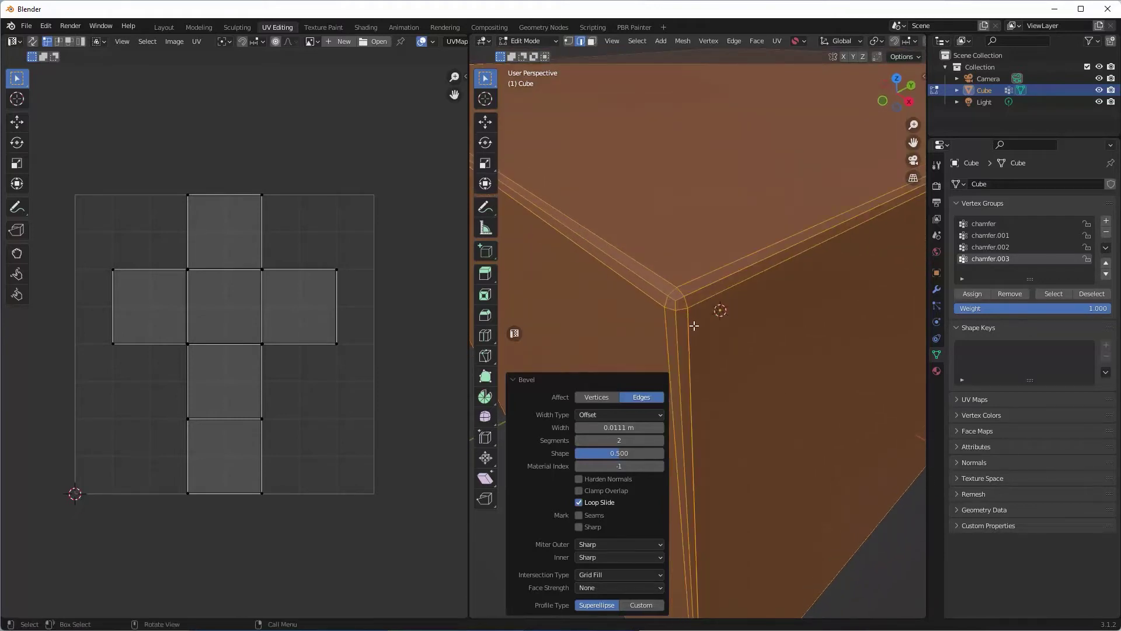
{"action": "scroll", "coordinate": [750, 311], "scroll_direction": "down", "scroll_amount": 2}
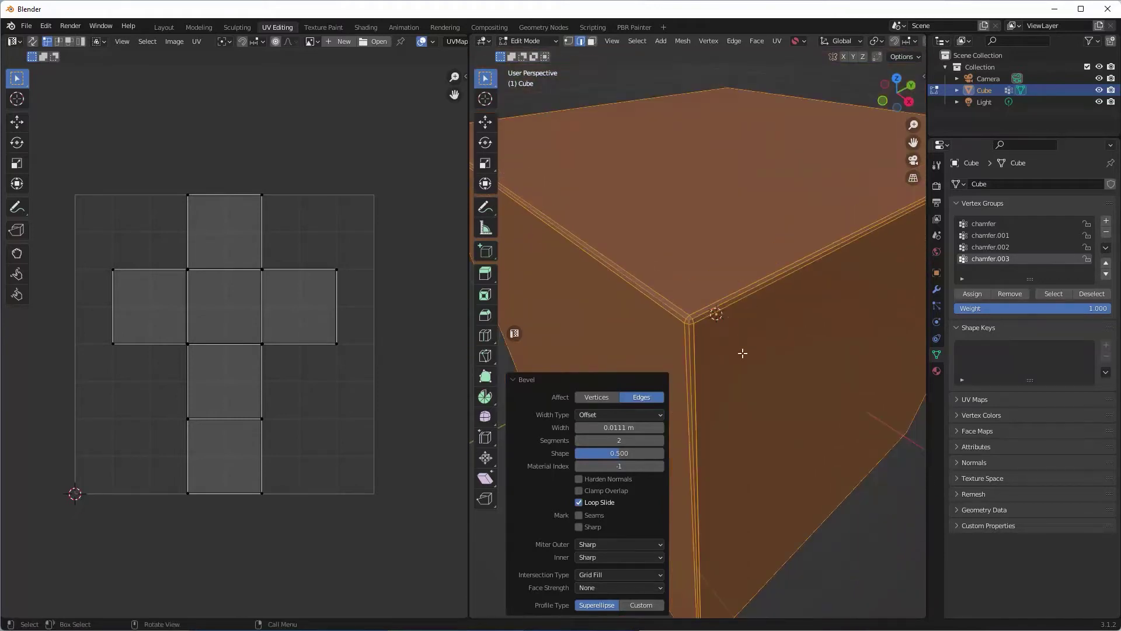
{"action": "key", "text": "alt+a"}
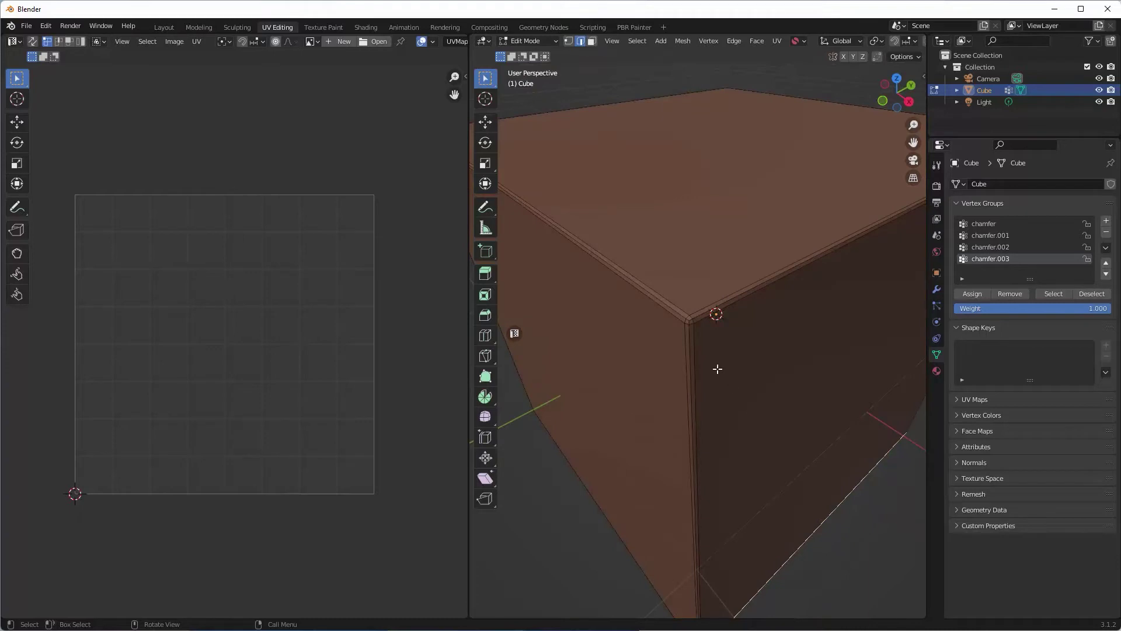
Mark UV seams along the cube's vertical, top and bottom bevel corner edge loops.
{"action": "left_click", "coordinate": [689, 357]}
{"action": "scroll", "coordinate": [691, 328], "scroll_direction": "up", "scroll_amount": 2}
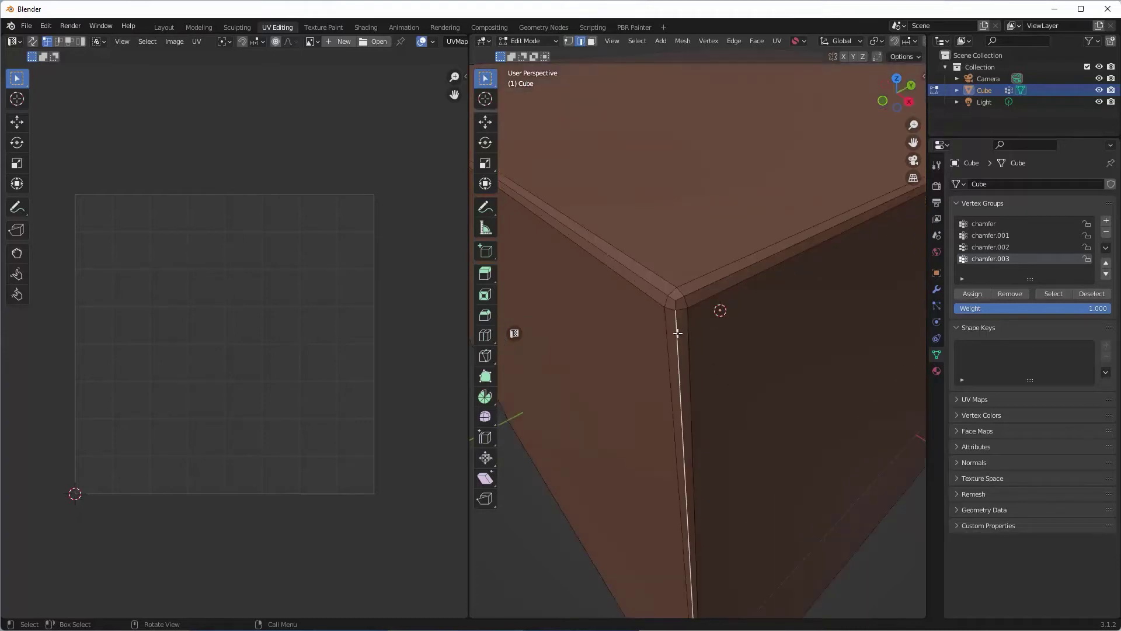
{"action": "left_click", "coordinate": [710, 288], "text": "alt"}
{"action": "left_click", "coordinate": [664, 289], "text": "alt"}
{"action": "middle_click_drag", "start_coordinate": [700, 401], "coordinate": [738, 339]}
{"action": "left_click", "coordinate": [699, 356], "text": "alt"}
{"action": "left_click", "coordinate": [667, 356], "text": "alt"}
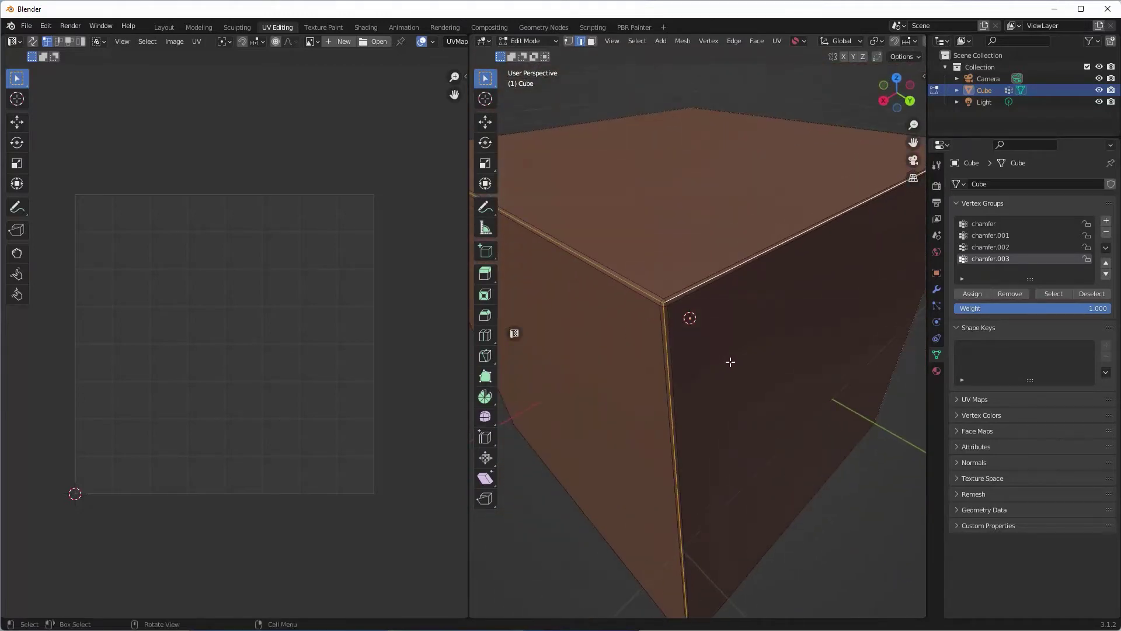
{"action": "left_click", "coordinate": [777, 42]}
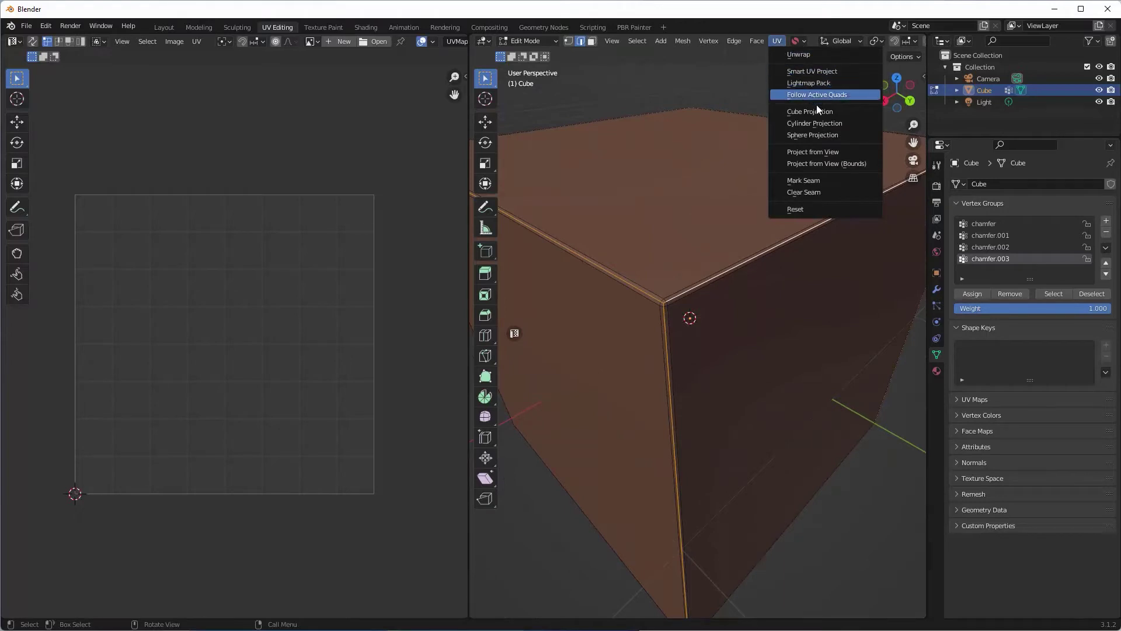
{"action": "left_click", "coordinate": [824, 180]}
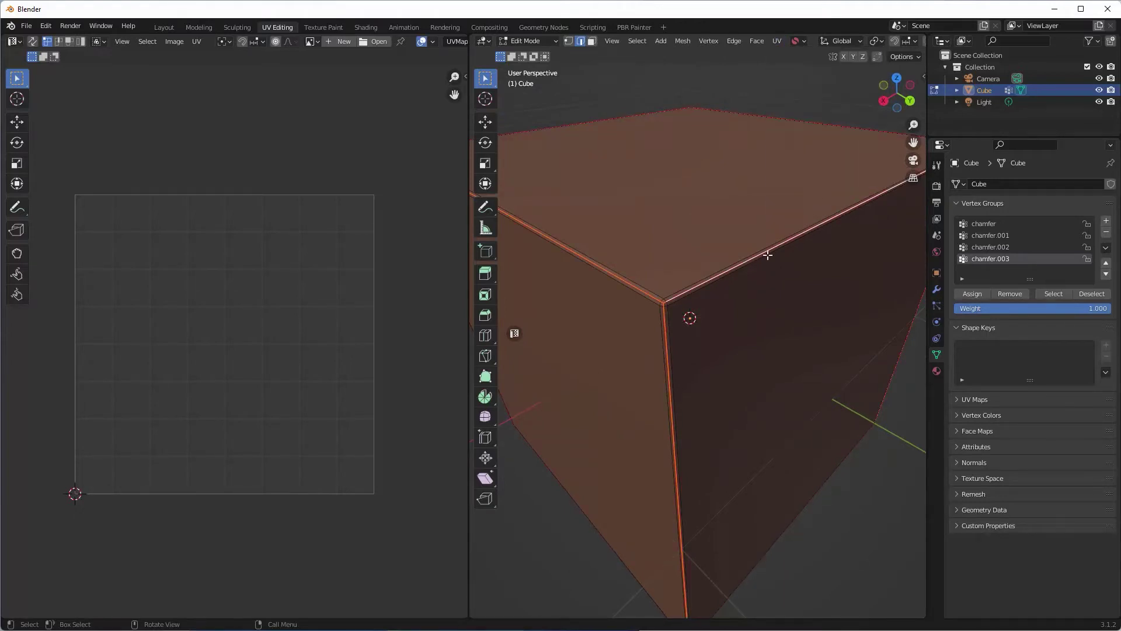
Select the whole cube and unwrap it into a 3×2 UV grid using the new seams.
{"action": "key", "text": "a"}
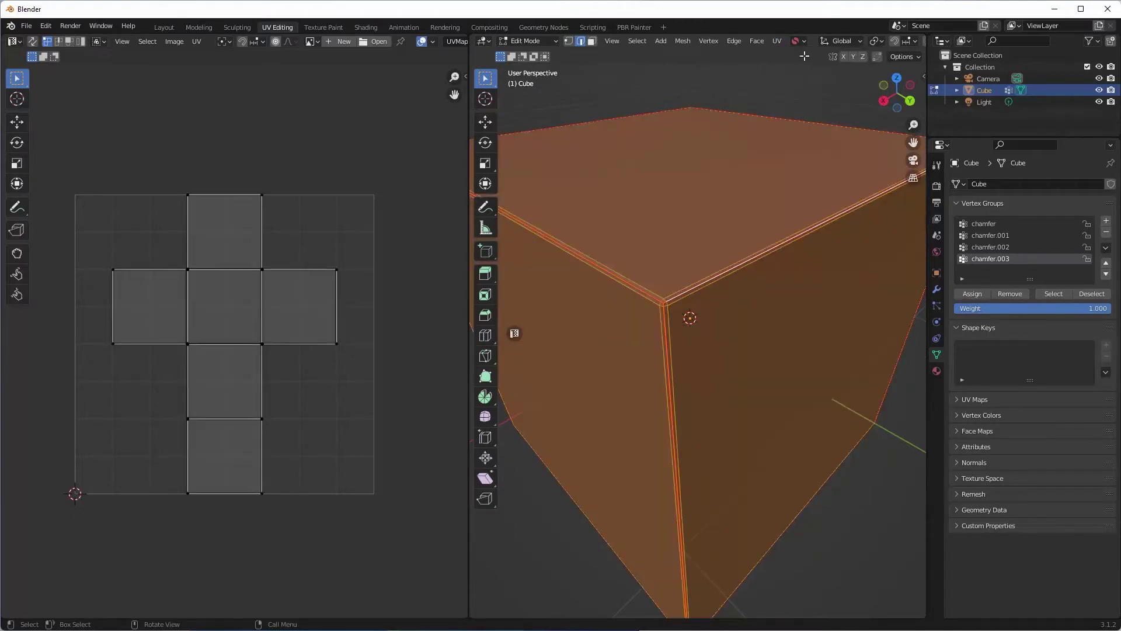
{"action": "left_click", "coordinate": [776, 42]}
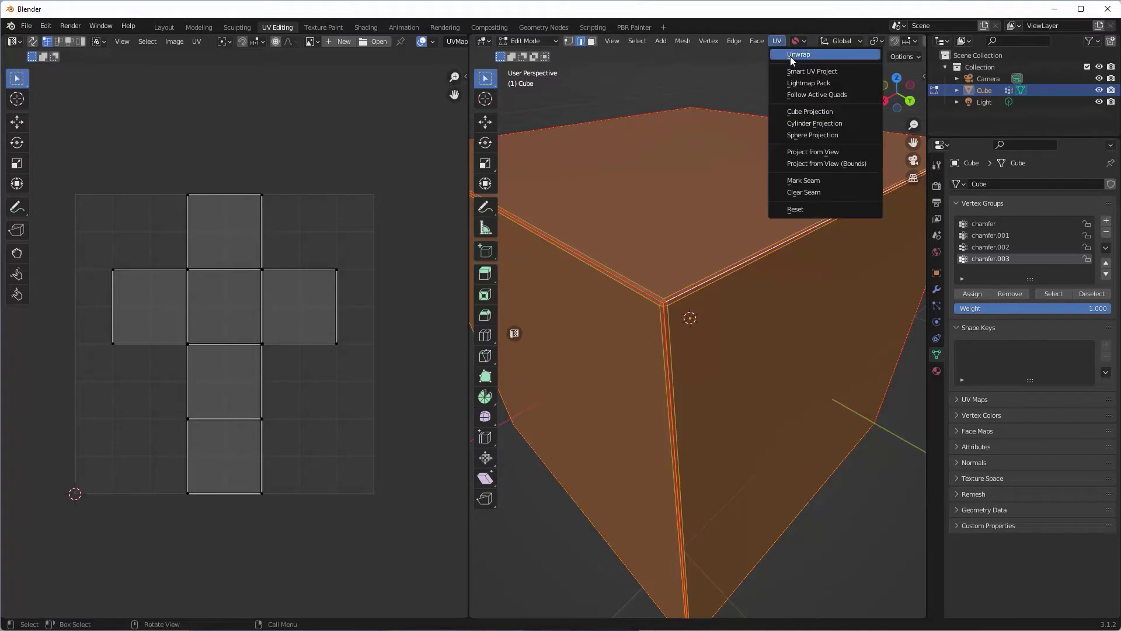
{"action": "left_click", "coordinate": [790, 55]}
{"action": "scroll", "coordinate": [277, 333], "scroll_direction": "up", "scroll_amount": 3}
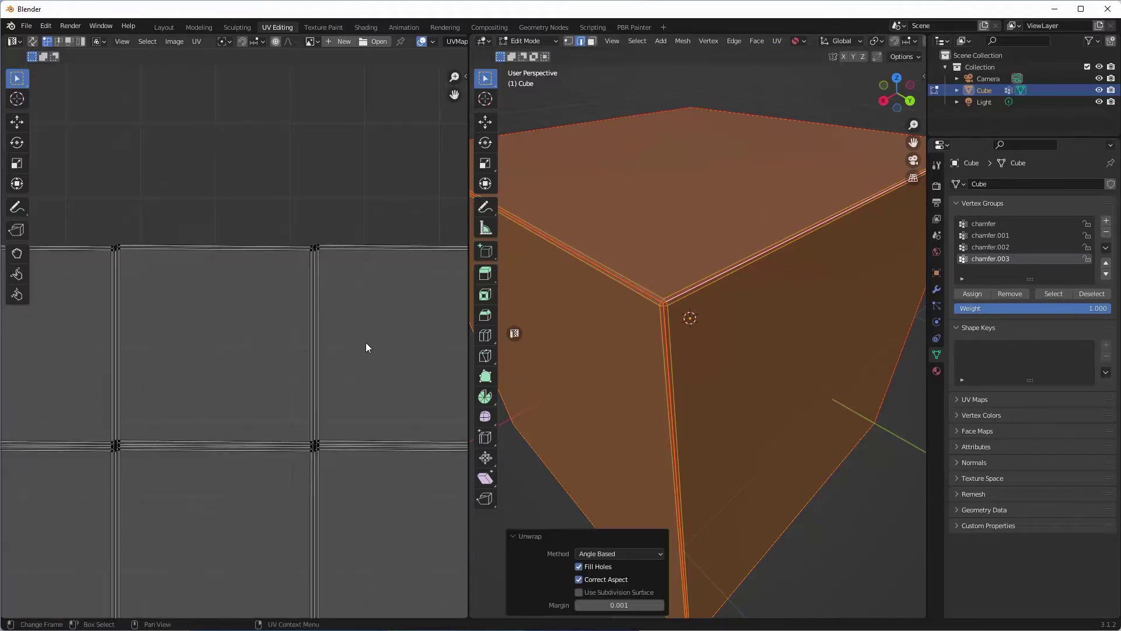
{"action": "scroll", "coordinate": [754, 330], "scroll_direction": "down", "scroll_amount": 5}
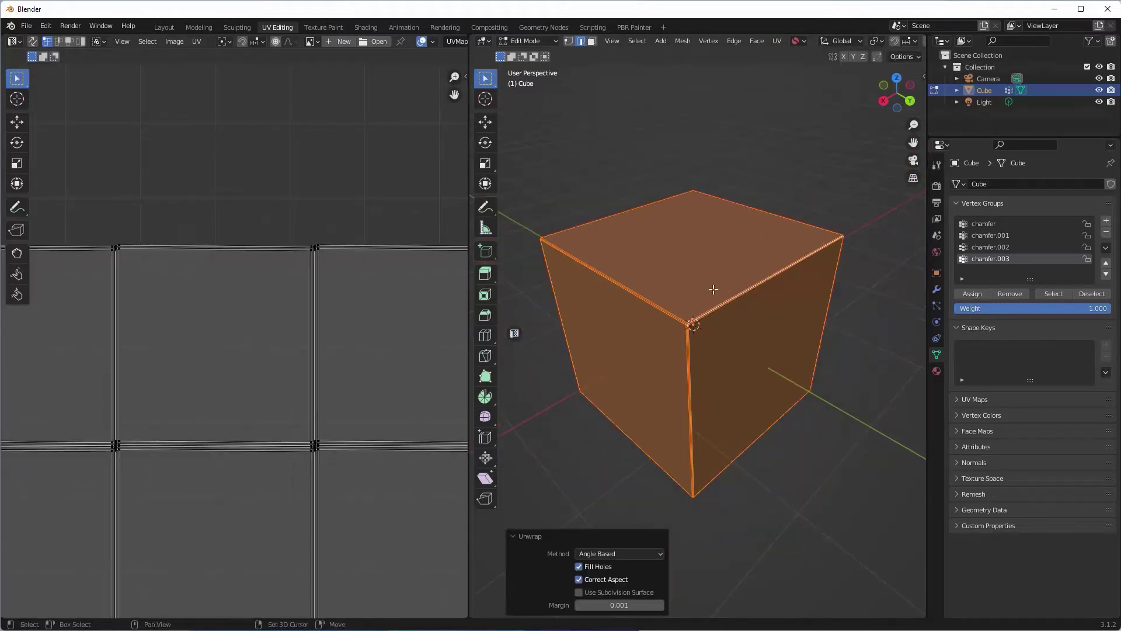
{"action": "middle_click_drag", "start_coordinate": [714, 285], "coordinate": [731, 246]}
{"action": "scroll", "coordinate": [300, 334], "scroll_direction": "down", "scroll_amount": 2}
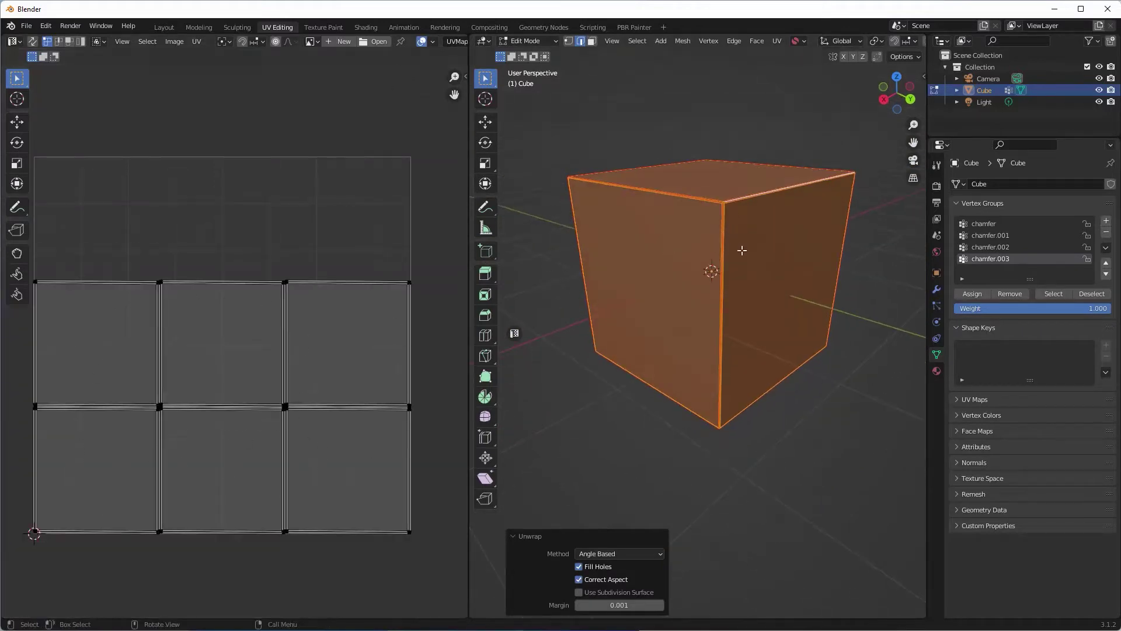
Switch to the Shading workspace and orbit around the cube with its Sandstone Procedural 01 material.
{"action": "left_click", "coordinate": [370, 27]}
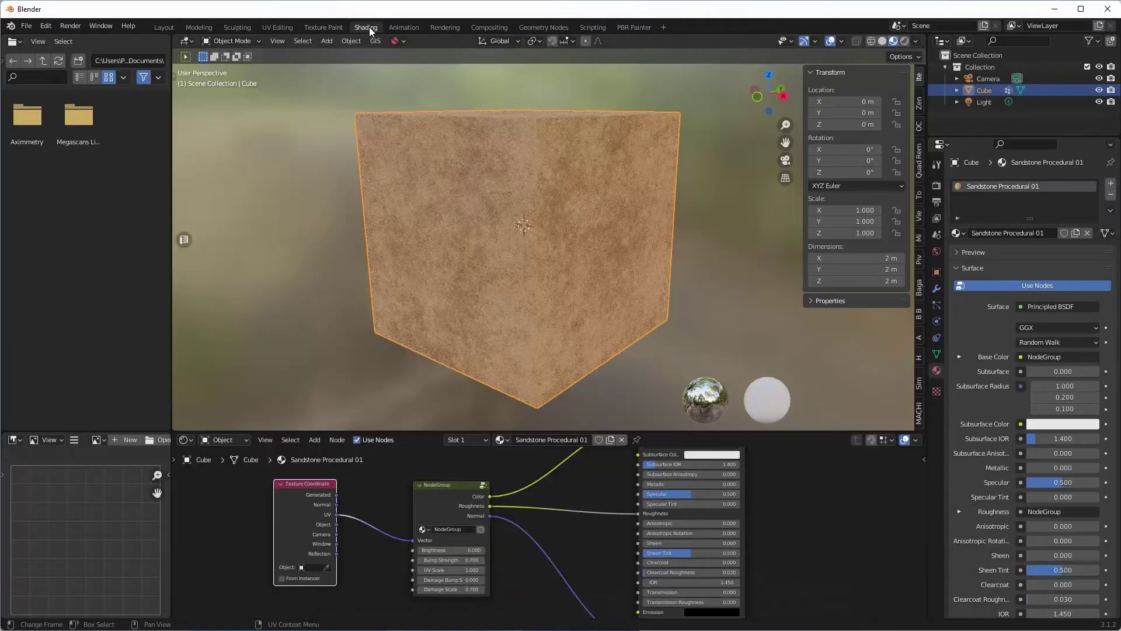
{"action": "mouse_move", "coordinate": [552, 260]}
{"action": "middle_mouse_down"}
{"action": "mouse_move", "coordinate": [547, 280]}
{"action": "mouse_move", "coordinate": [549, 266]}
{"action": "middle_mouse_up"}
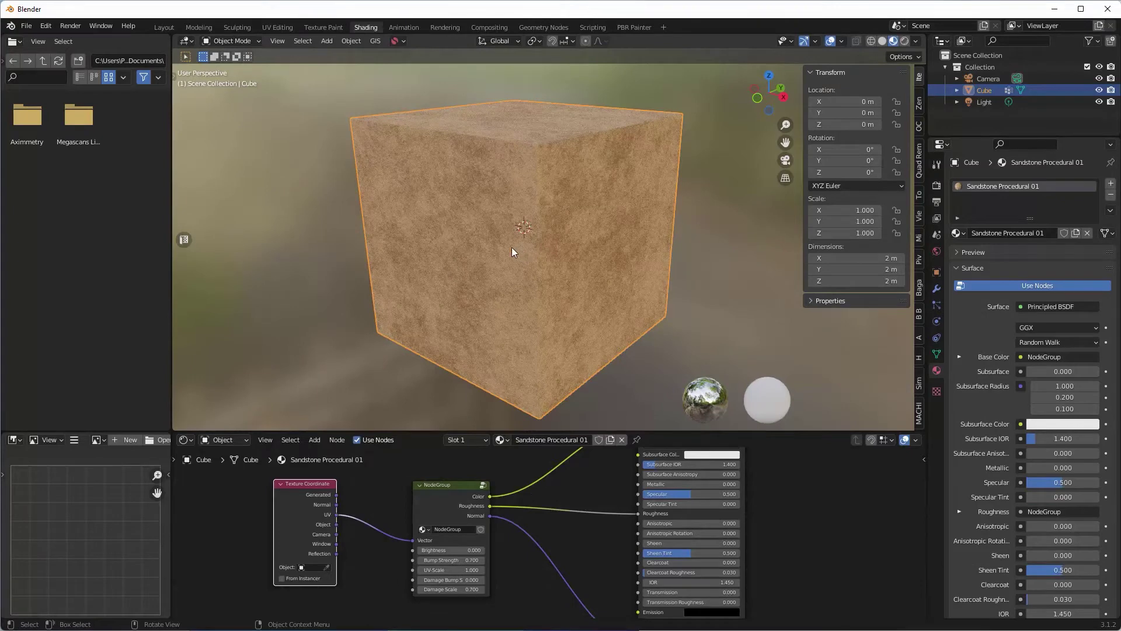
{"action": "middle_click_drag", "start_coordinate": [512, 248], "coordinate": [498, 250]}
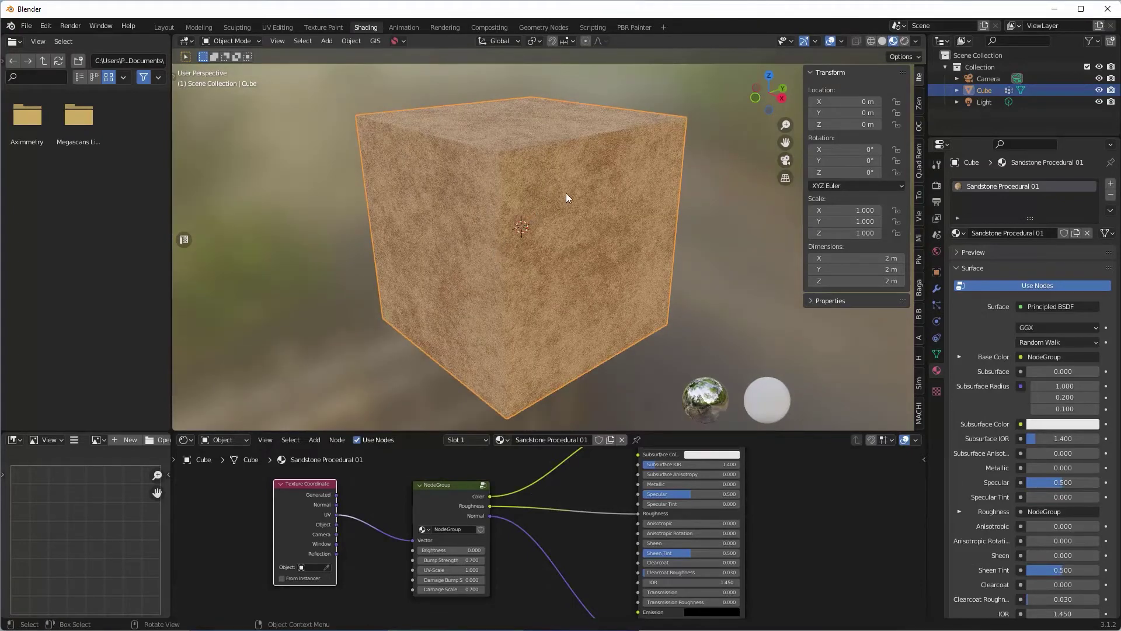
{"action": "middle_click_drag", "start_coordinate": [583, 163], "coordinate": [573, 167]}
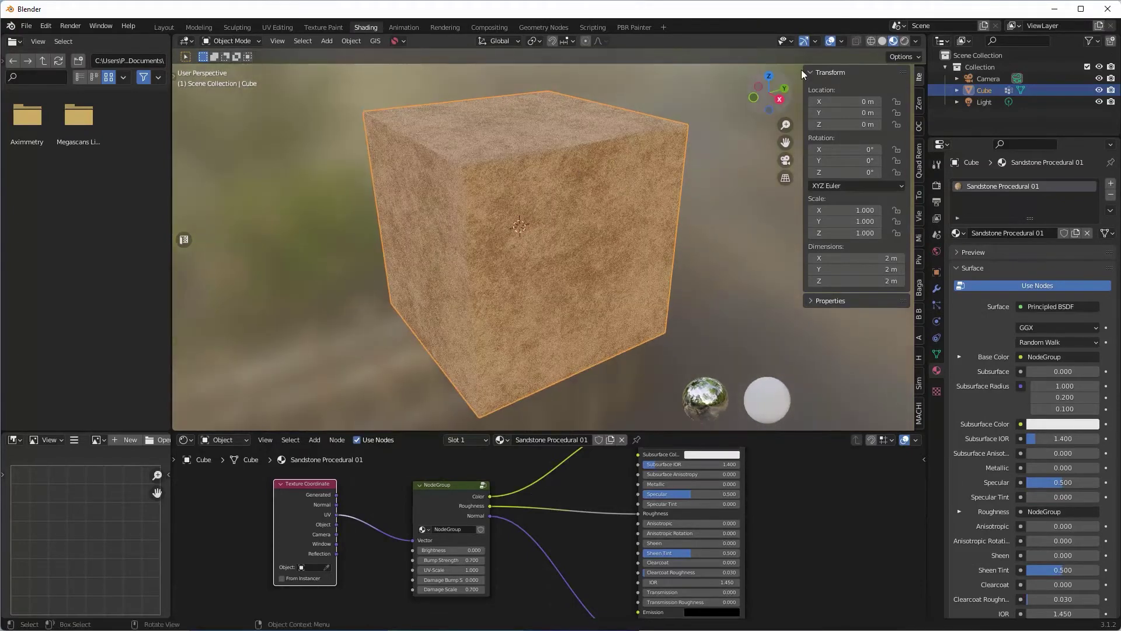
Generate One Click Damage edge damage on the cube using Clouds noise.
{"action": "left_click", "coordinate": [919, 127]}
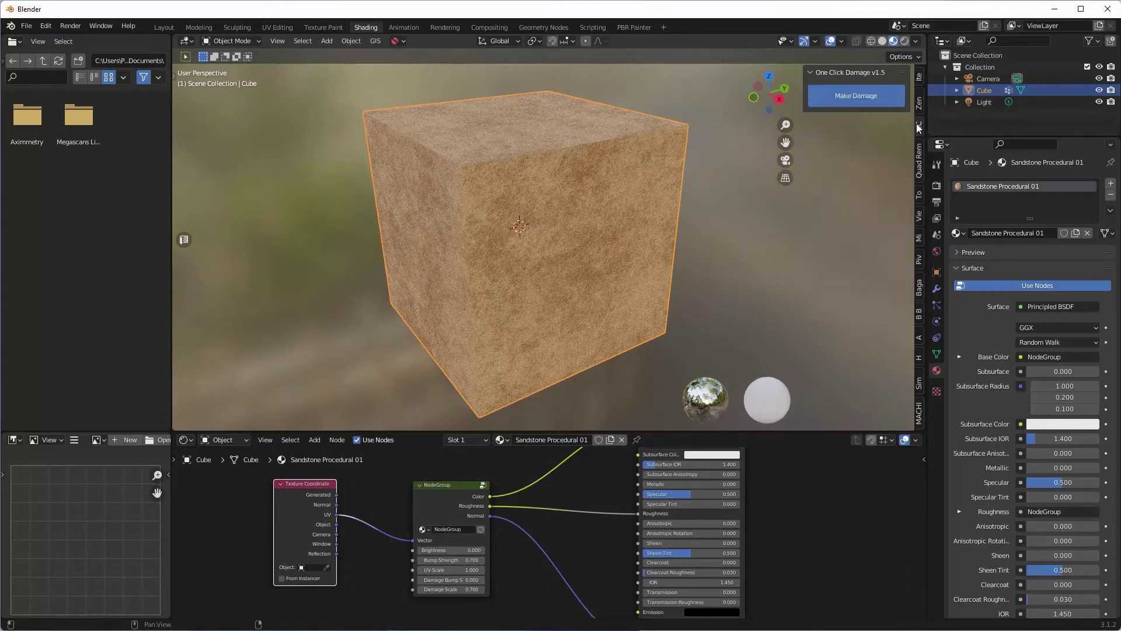
{"action": "left_click", "coordinate": [854, 96]}
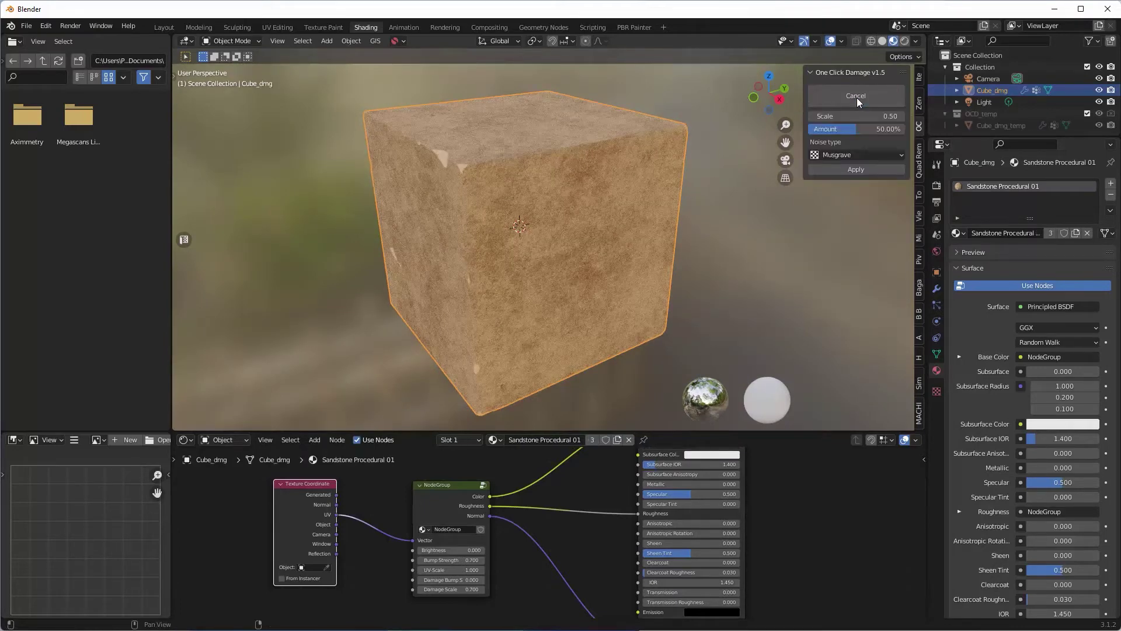
{"action": "left_click", "coordinate": [852, 155]}
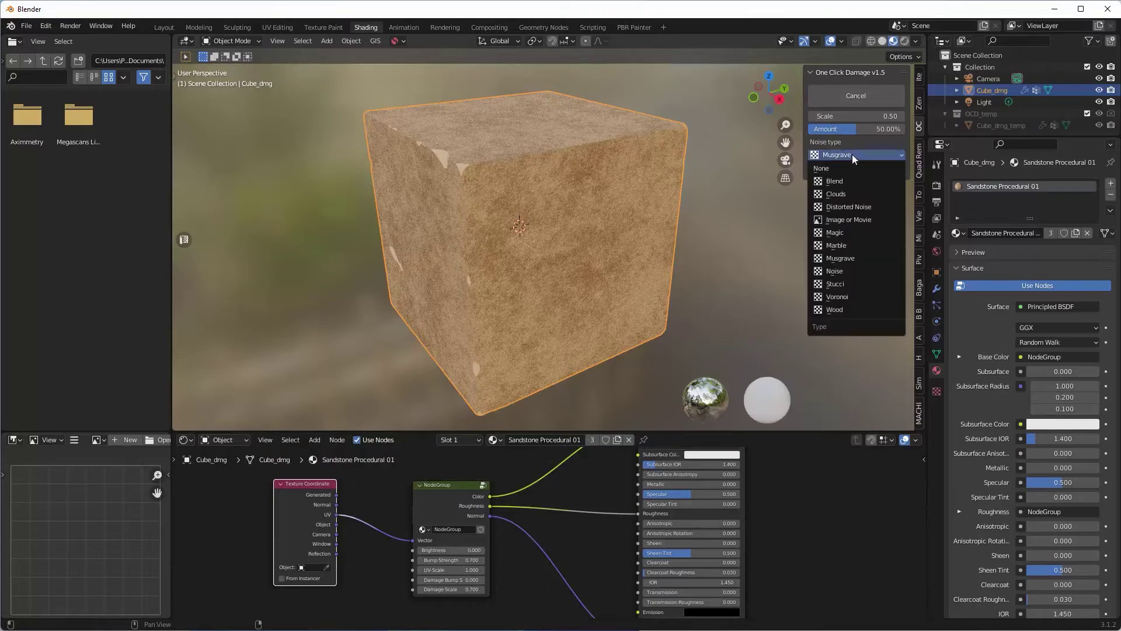
{"action": "left_click", "coordinate": [850, 195]}
{"action": "middle_click_drag", "start_coordinate": [706, 215], "coordinate": [415, 216]}
Try various damage scale and amount values to preview the chipping.
{"action": "left_click_drag", "start_coordinate": [803, 139], "coordinate": [775, 139]}
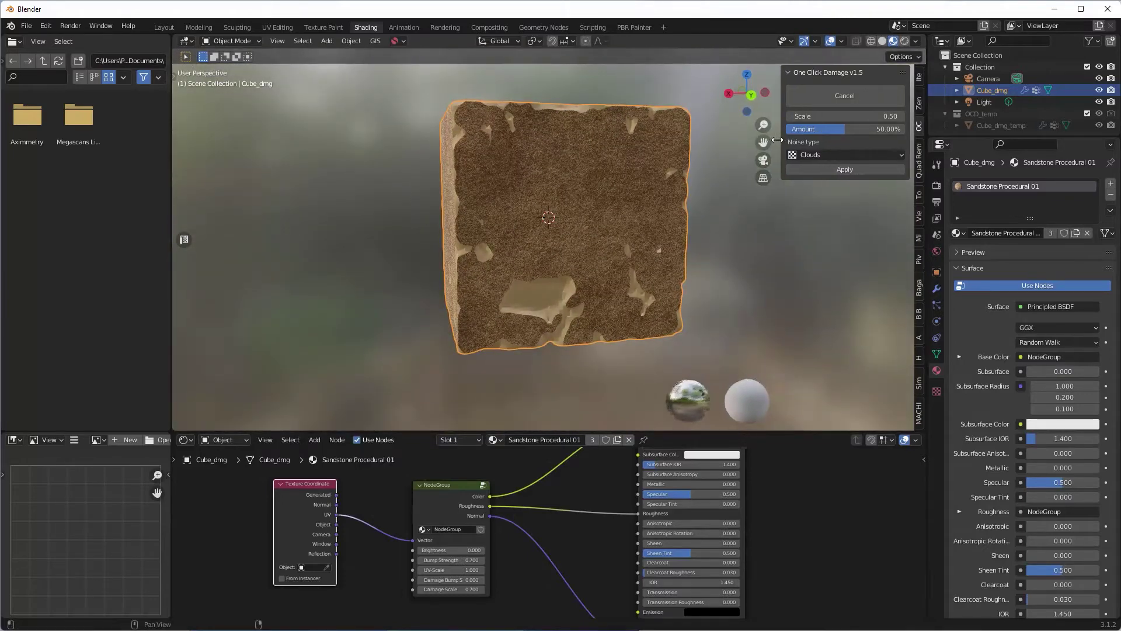
{"action": "left_click_drag", "start_coordinate": [881, 116], "coordinate": [838, 116]}
{"action": "middle_click_drag", "start_coordinate": [626, 186], "coordinate": [664, 219]}
{"action": "left_click_drag", "start_coordinate": [849, 130], "coordinate": [880, 129]}
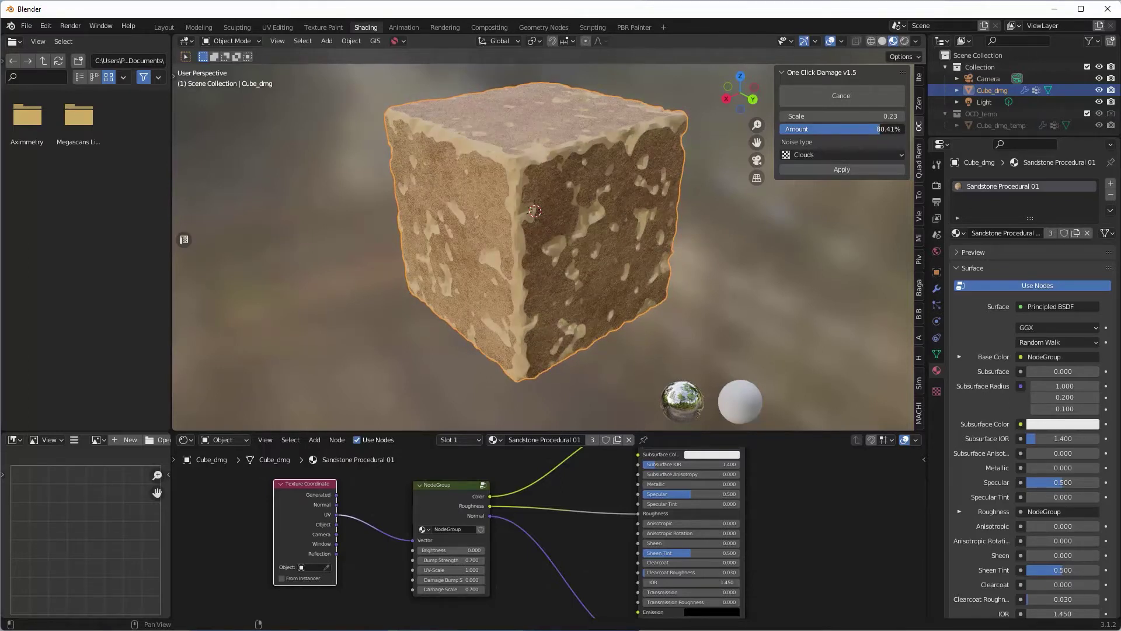
{"action": "left_click_drag", "start_coordinate": [878, 117], "coordinate": [860, 117]}
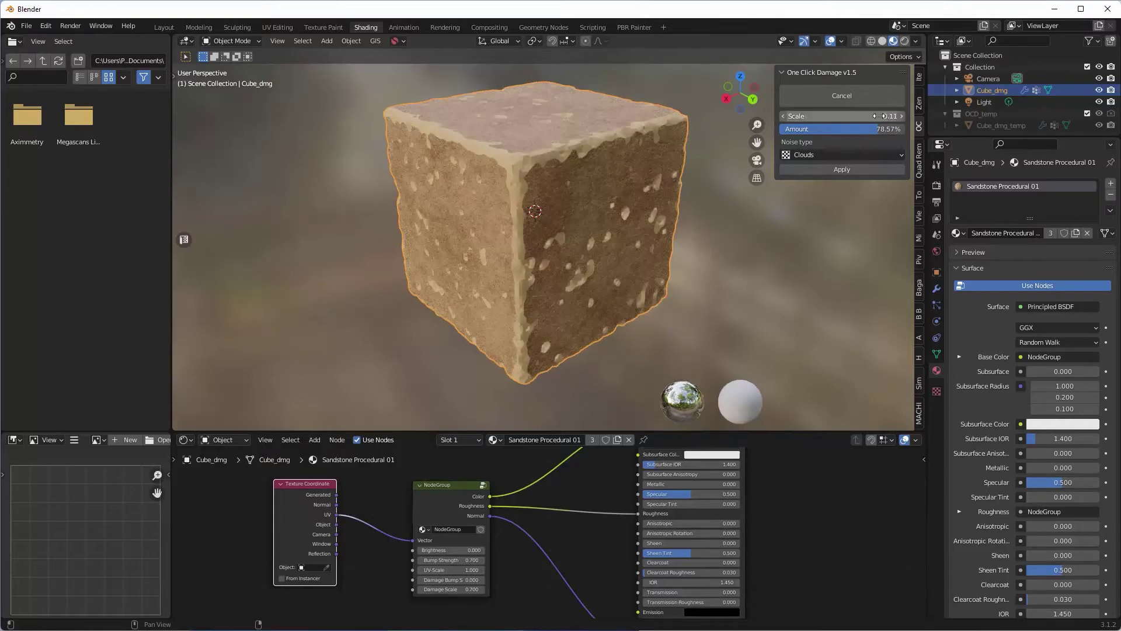
{"action": "scroll", "coordinate": [560, 194], "scroll_direction": "up", "scroll_amount": 5}
{"action": "mouse_move", "coordinate": [563, 205]}
{"action": "middle_mouse_down"}
{"action": "mouse_move", "coordinate": [563, 253]}
{"action": "mouse_move", "coordinate": [545, 199]}
{"action": "middle_mouse_up"}
{"action": "left_click_drag", "start_coordinate": [859, 116], "coordinate": [971, 116]}
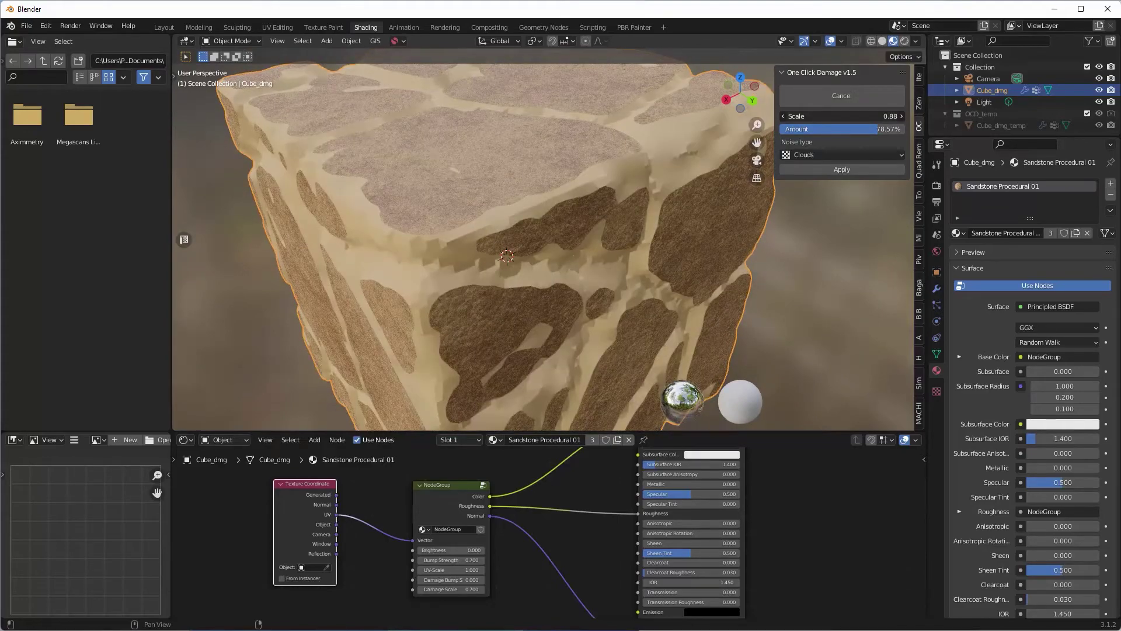
{"action": "left_click_drag", "start_coordinate": [841, 129], "coordinate": [806, 129]}
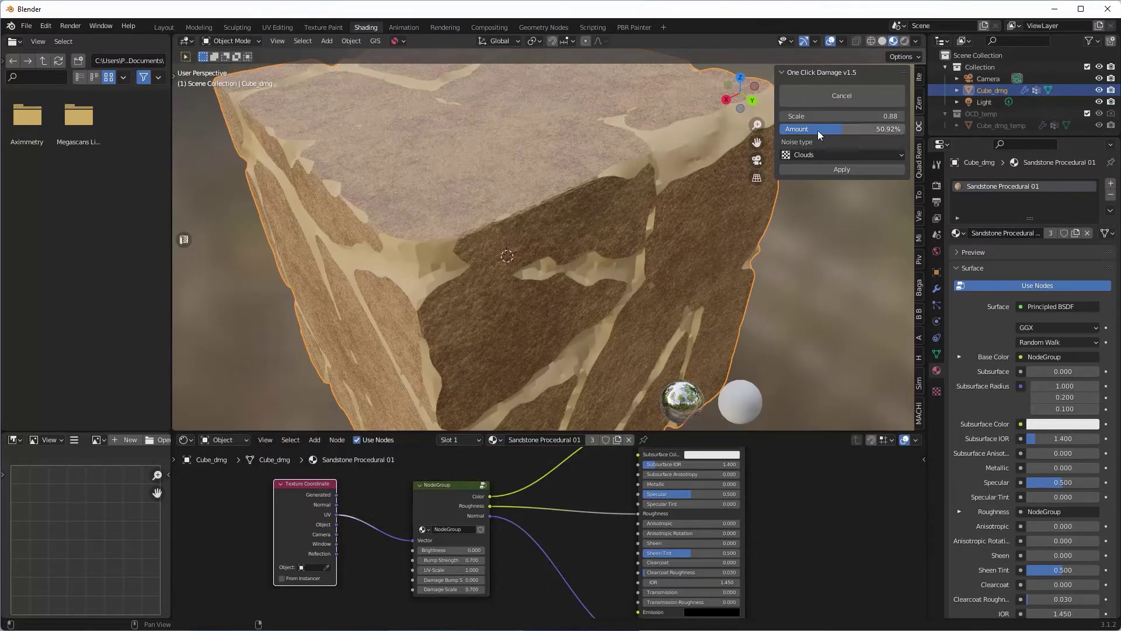
{"action": "left_click_drag", "start_coordinate": [841, 116], "coordinate": [795, 116]}
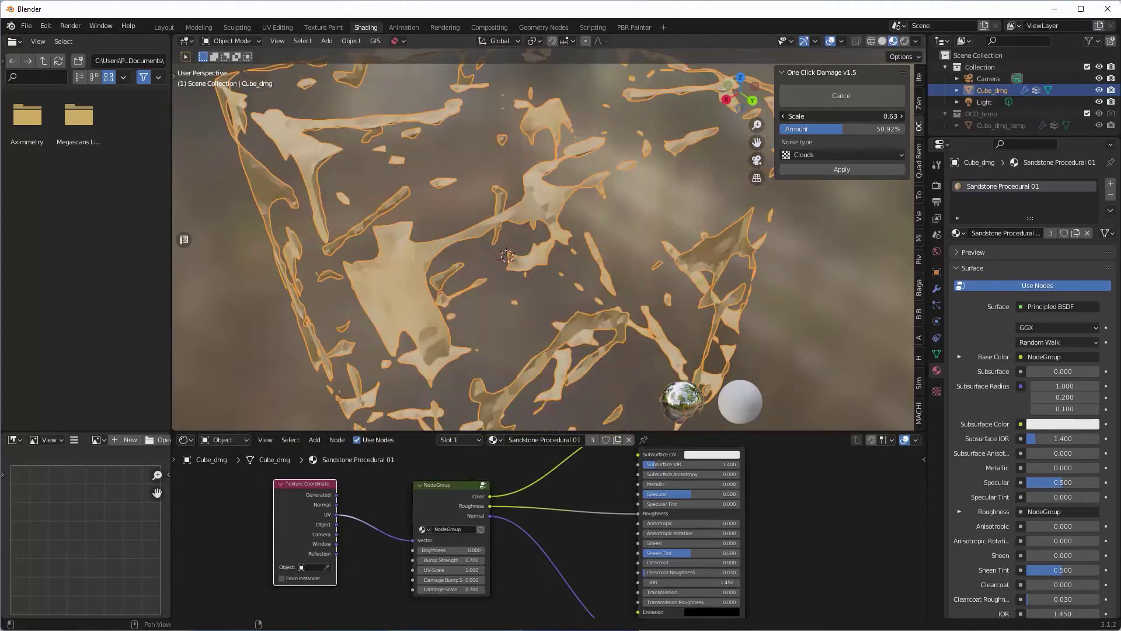
Set the damage scale to 0.50 and the amount to 50%.
{"action": "left_click", "coordinate": [830, 112]}
{"action": "key", "text": "BackSpace"}
{"action": "type", "text": ".5"}
{"action": "key", "text": "Tab"}
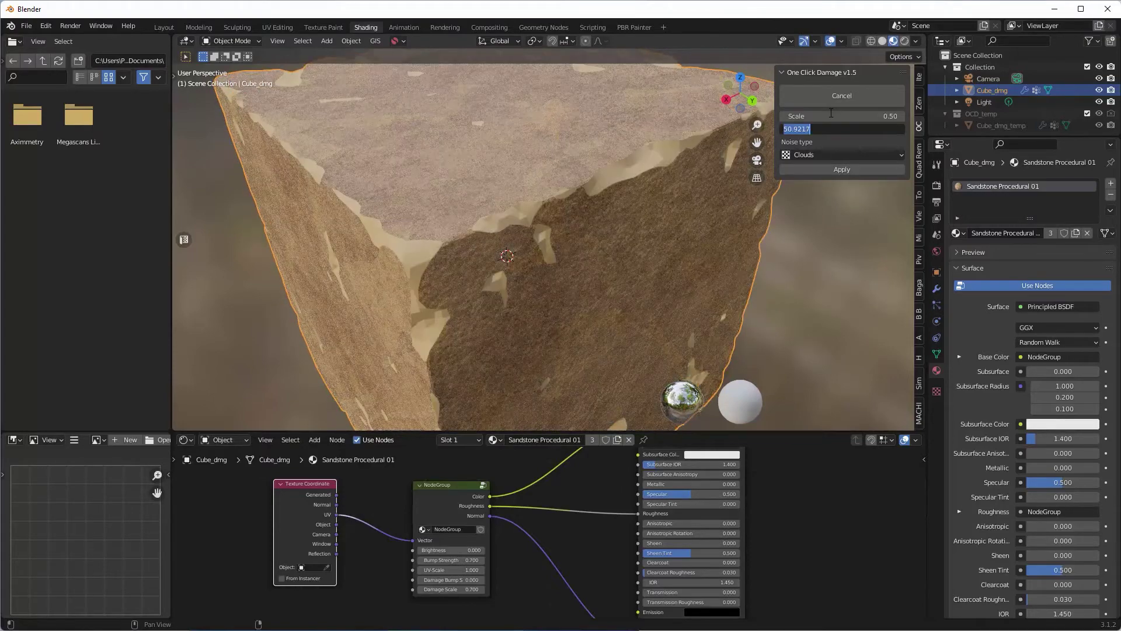
{"action": "type", "text": "50"}
{"action": "key", "text": "Tab"}
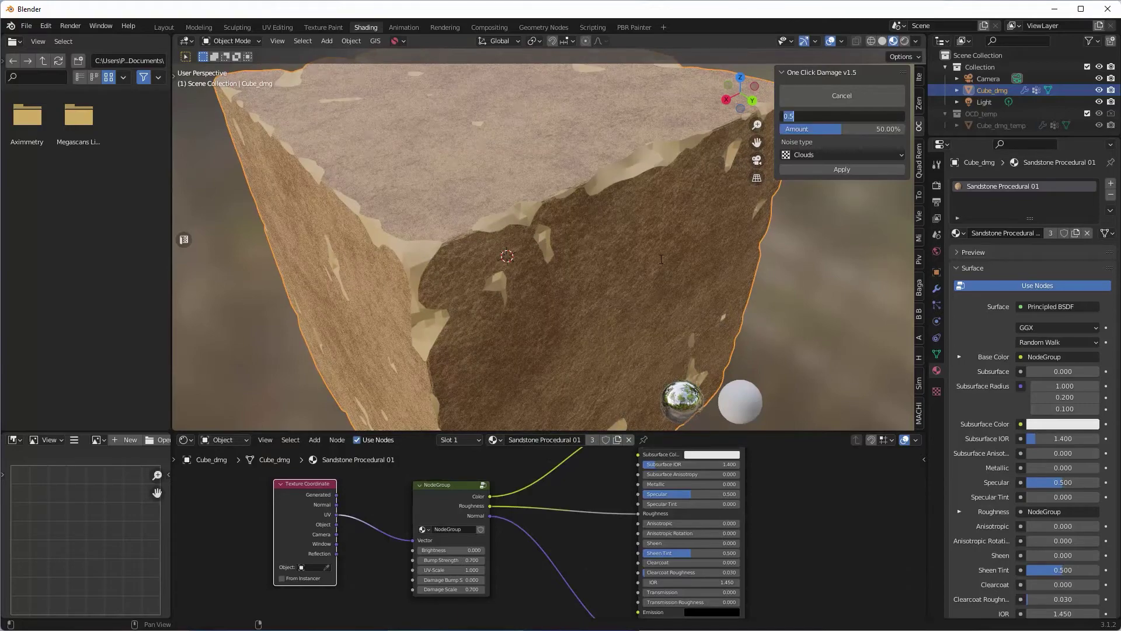
{"action": "key", "text": "Return"}
{"action": "mouse_move", "coordinate": [595, 271]}
{"action": "middle_mouse_down"}
{"action": "mouse_move", "coordinate": [574, 229]}
{"action": "mouse_move", "coordinate": [534, 241]}
{"action": "mouse_move", "coordinate": [559, 240]}
{"action": "mouse_move", "coordinate": [555, 277]}
{"action": "mouse_move", "coordinate": [590, 250]}
{"action": "mouse_move", "coordinate": [600, 266]}
{"action": "mouse_move", "coordinate": [591, 263]}
{"action": "mouse_move", "coordinate": [589, 279]}
{"action": "middle_mouse_up"}
{"action": "scroll", "coordinate": [587, 274], "scroll_direction": "up", "scroll_amount": 2}
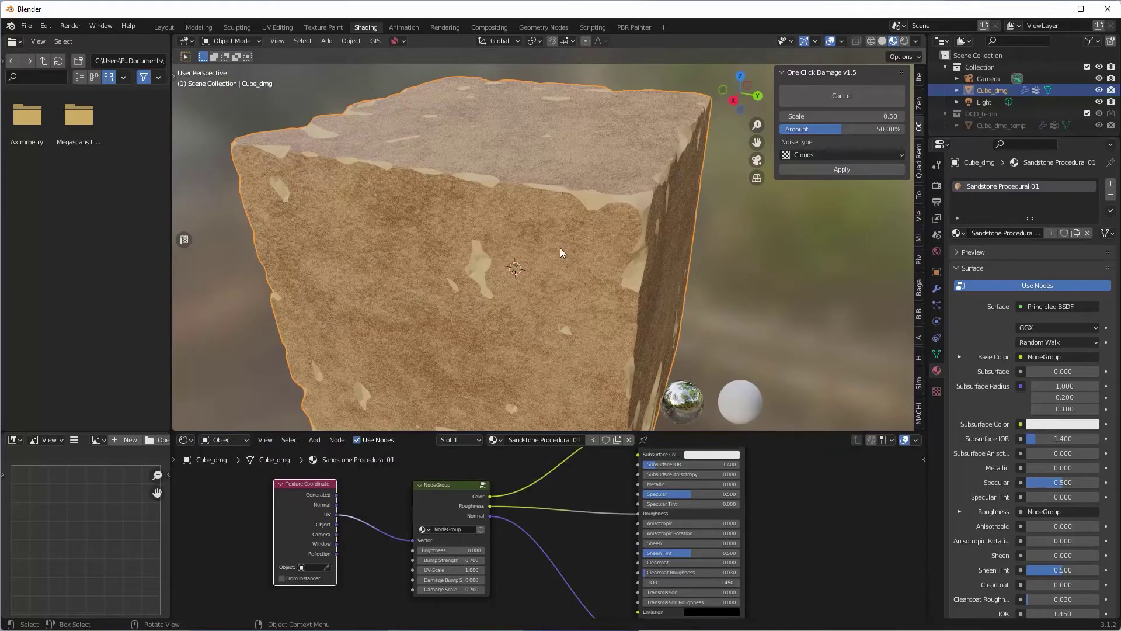
{"action": "middle_click_drag", "start_coordinate": [526, 290], "coordinate": [524, 227]}
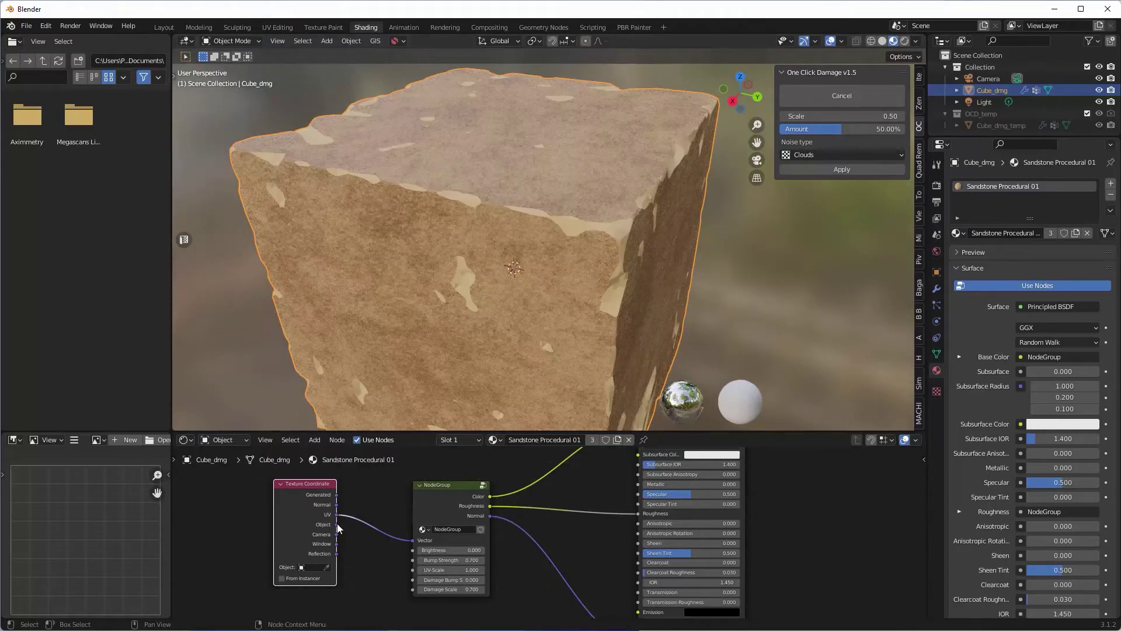
{"action": "left_click_drag", "start_coordinate": [337, 524], "coordinate": [411, 541]}
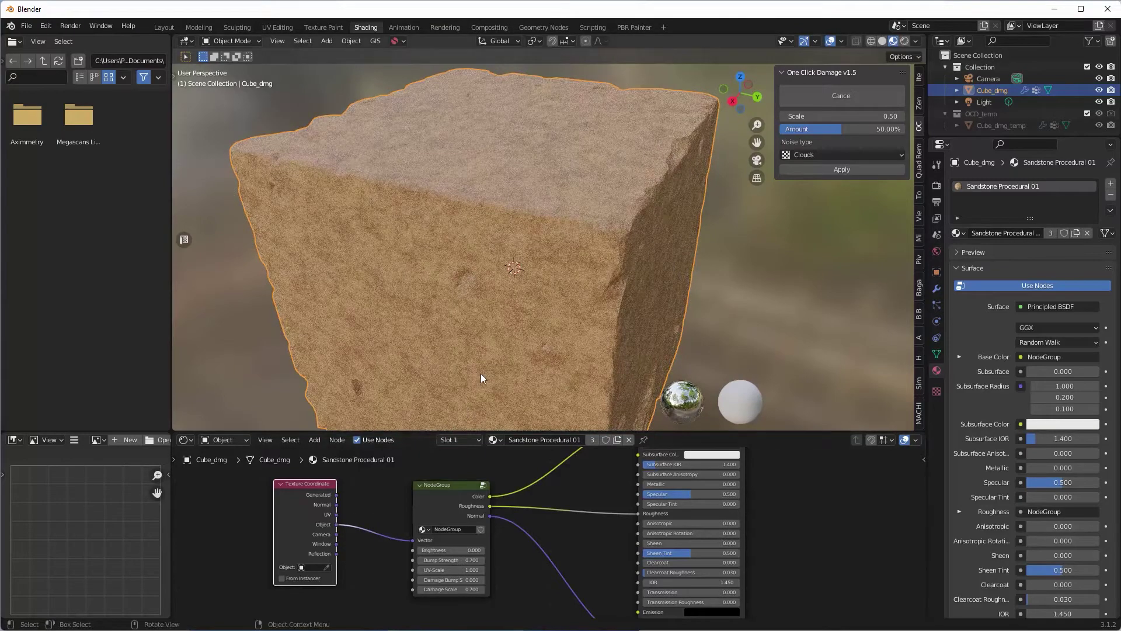
{"action": "middle_click_drag", "start_coordinate": [496, 339], "coordinate": [500, 300]}
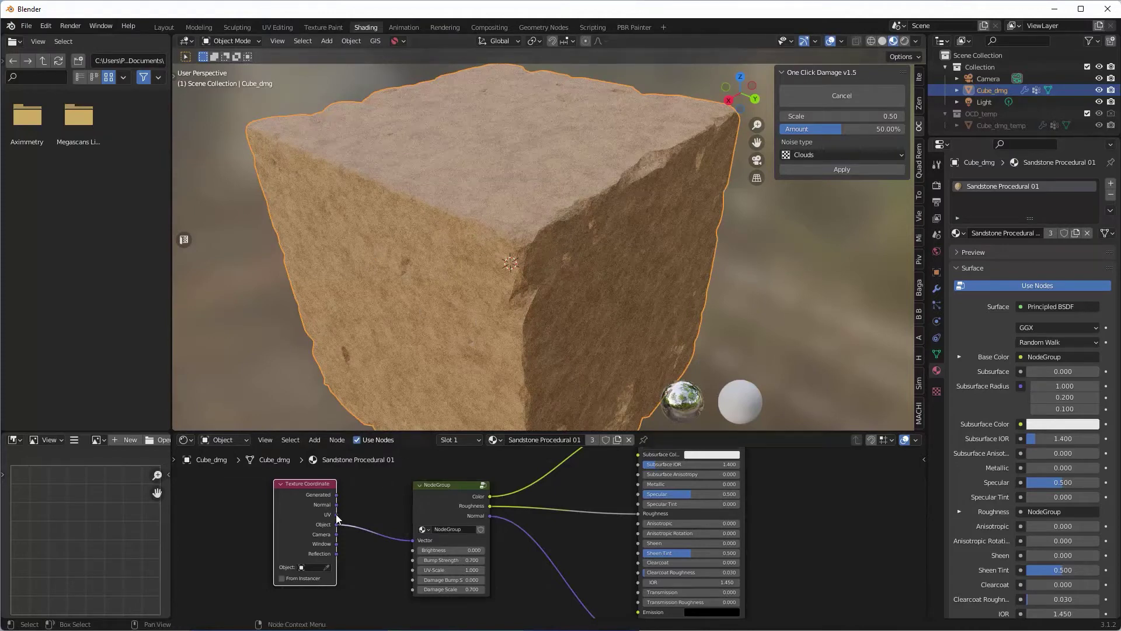
{"action": "left_click_drag", "start_coordinate": [336, 514], "coordinate": [408, 540]}
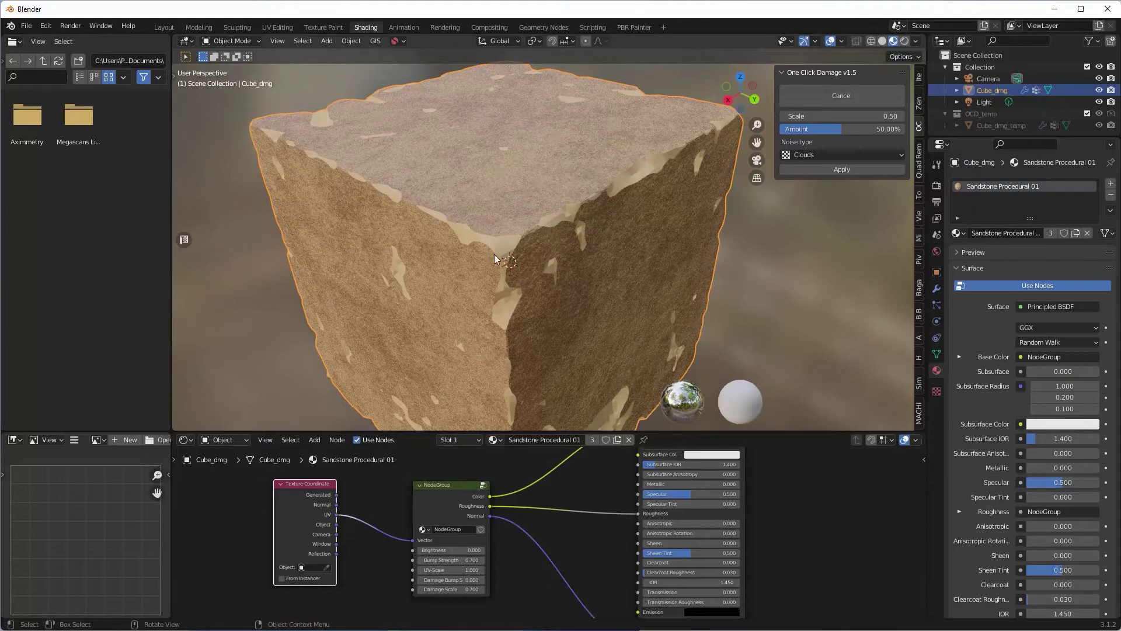
{"action": "middle_click_drag", "start_coordinate": [494, 255], "coordinate": [366, 248]}
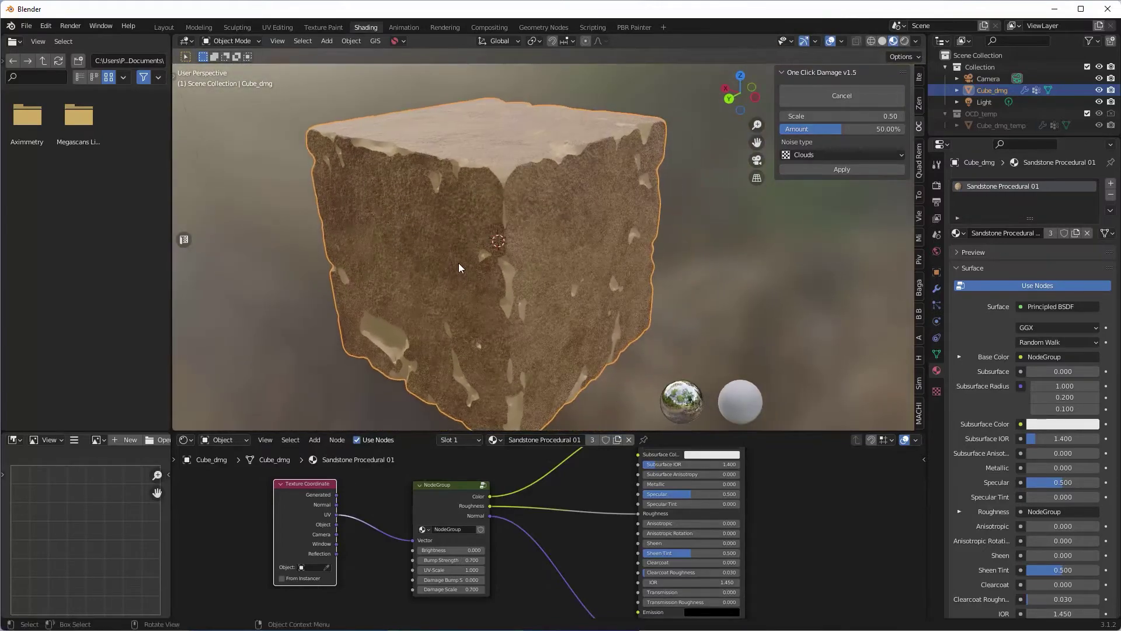
{"action": "middle_click_drag", "start_coordinate": [460, 268], "coordinate": [580, 264]}
{"action": "left_click", "coordinate": [831, 155]}
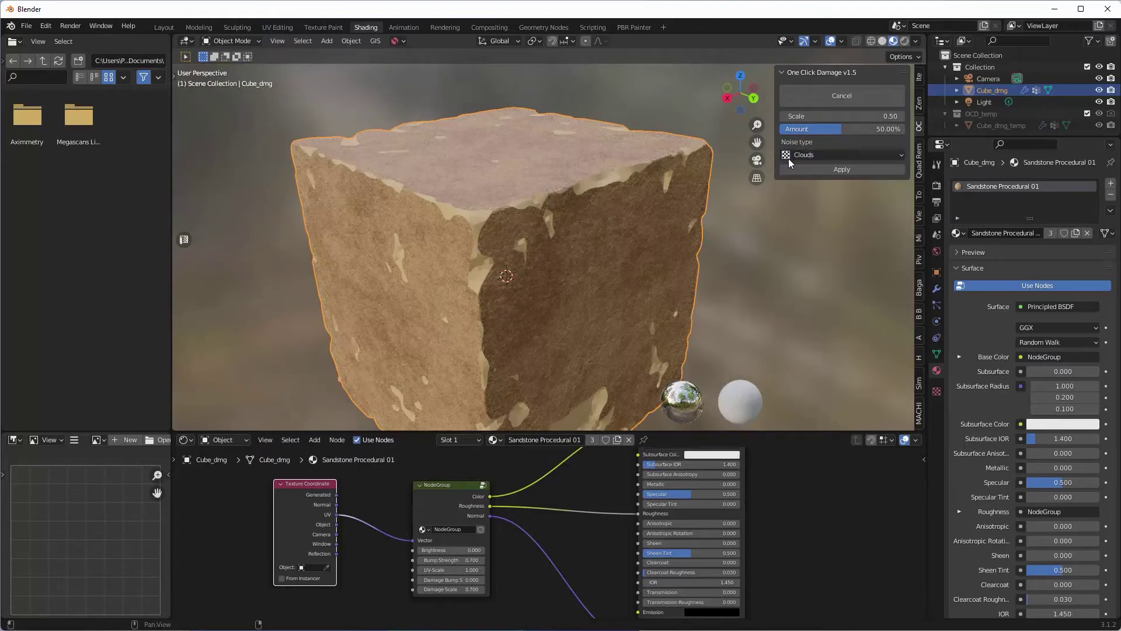
{"action": "middle_click_drag", "start_coordinate": [748, 245], "coordinate": [708, 225]}
Apply the One Click Damage to the cube, then apply its OCD_WNormal modifier.
{"action": "left_click", "coordinate": [844, 175]}
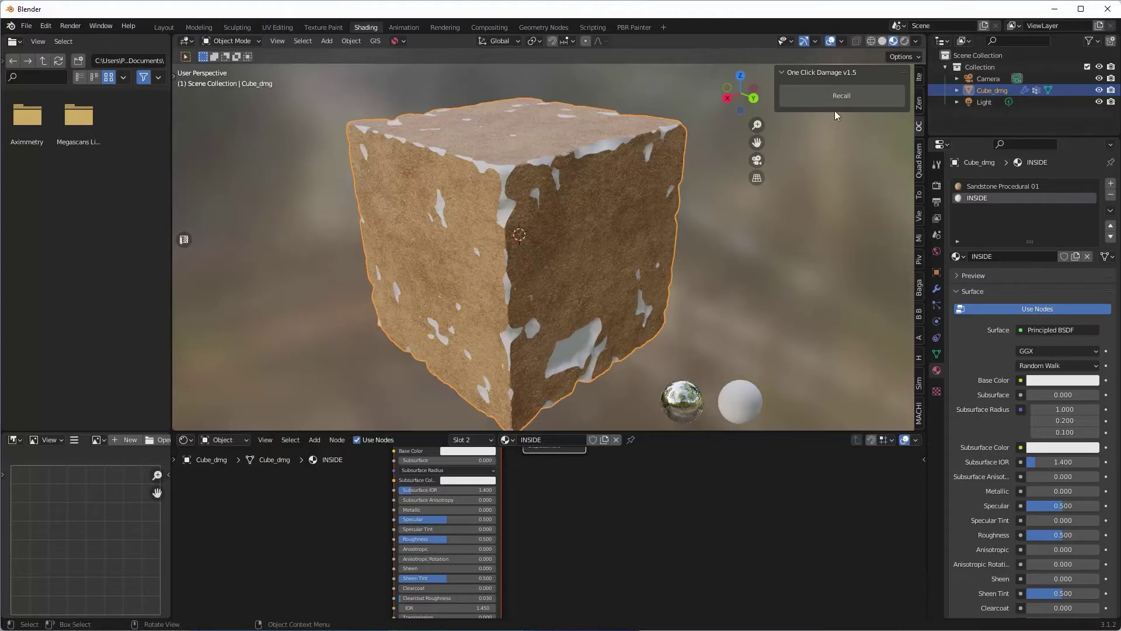
{"action": "left_click", "coordinate": [937, 288]}
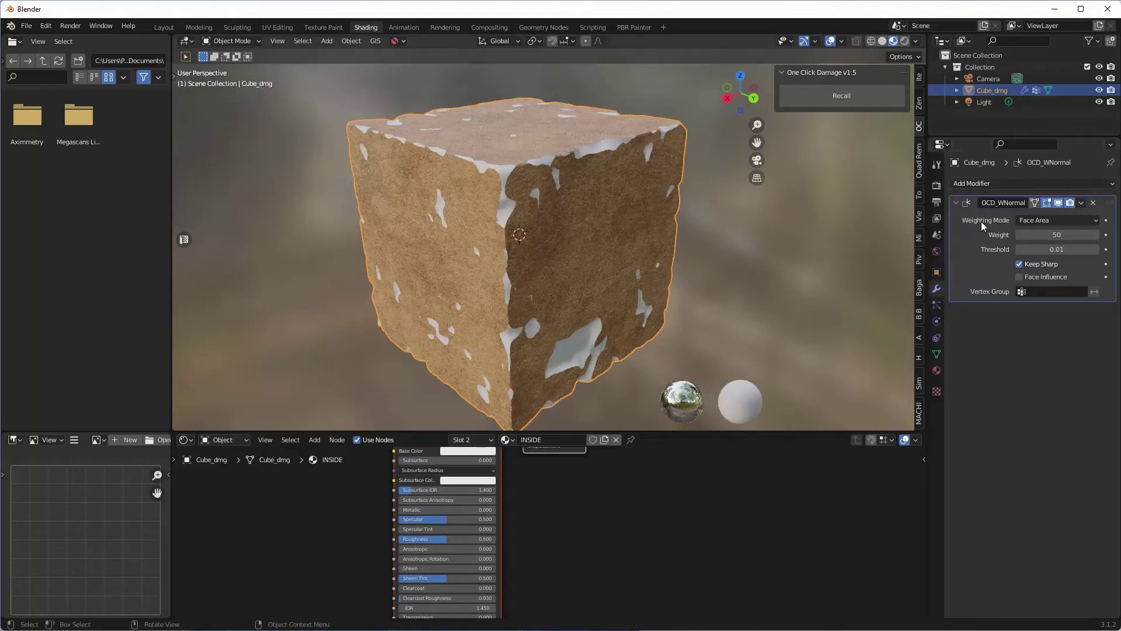
{"action": "left_click", "coordinate": [1081, 204]}
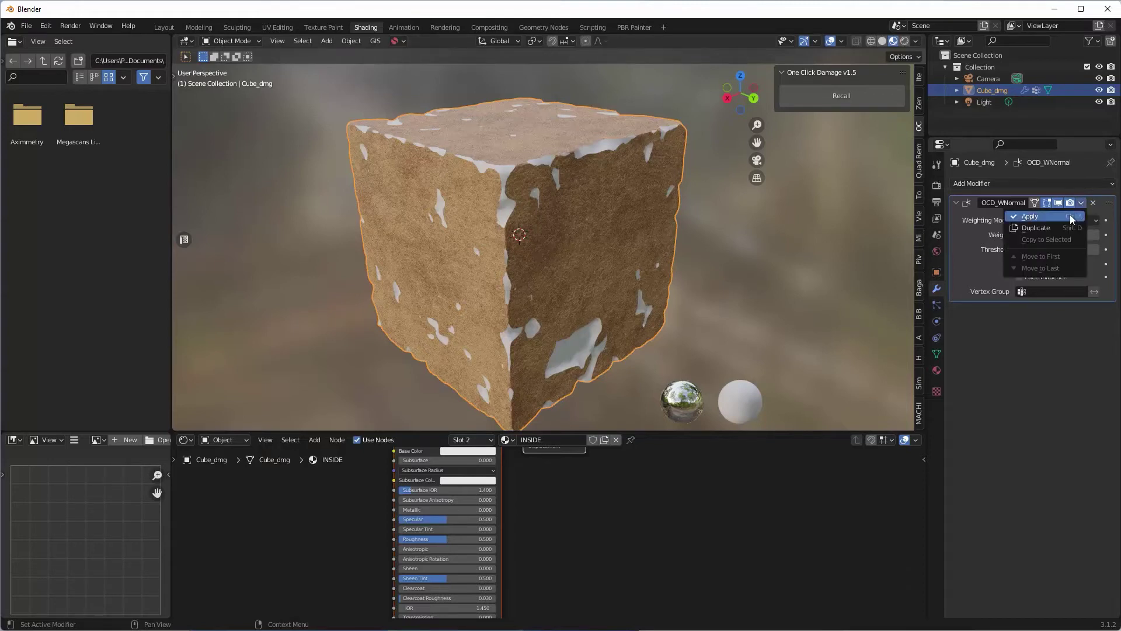
{"action": "left_click", "coordinate": [1072, 217]}
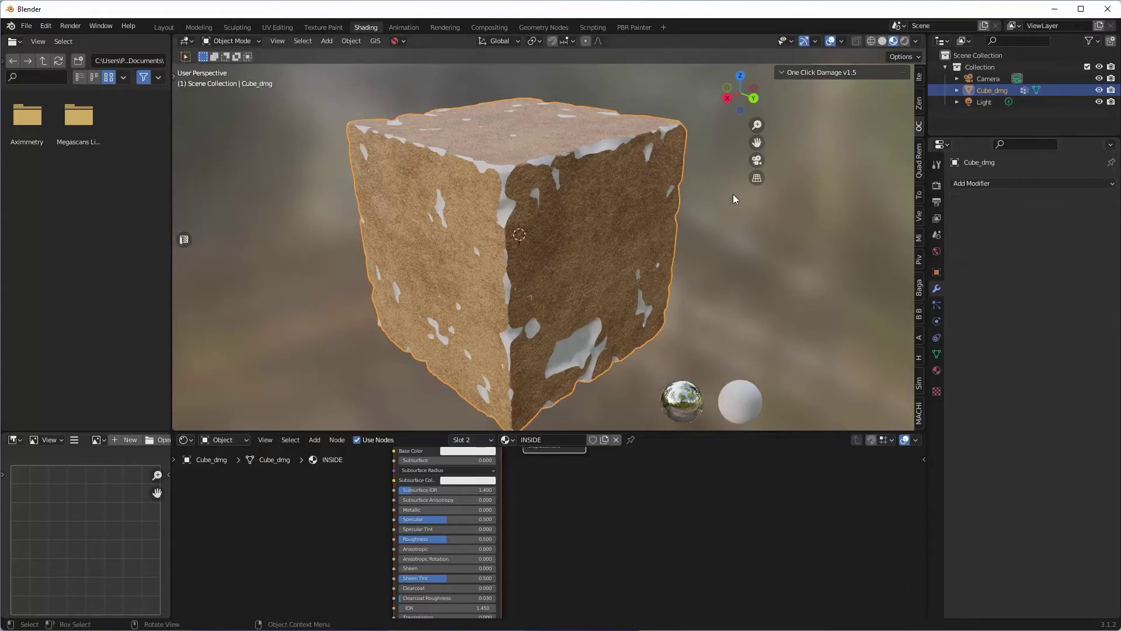
{"action": "middle_click_drag", "start_coordinate": [690, 223], "coordinate": [593, 232]}
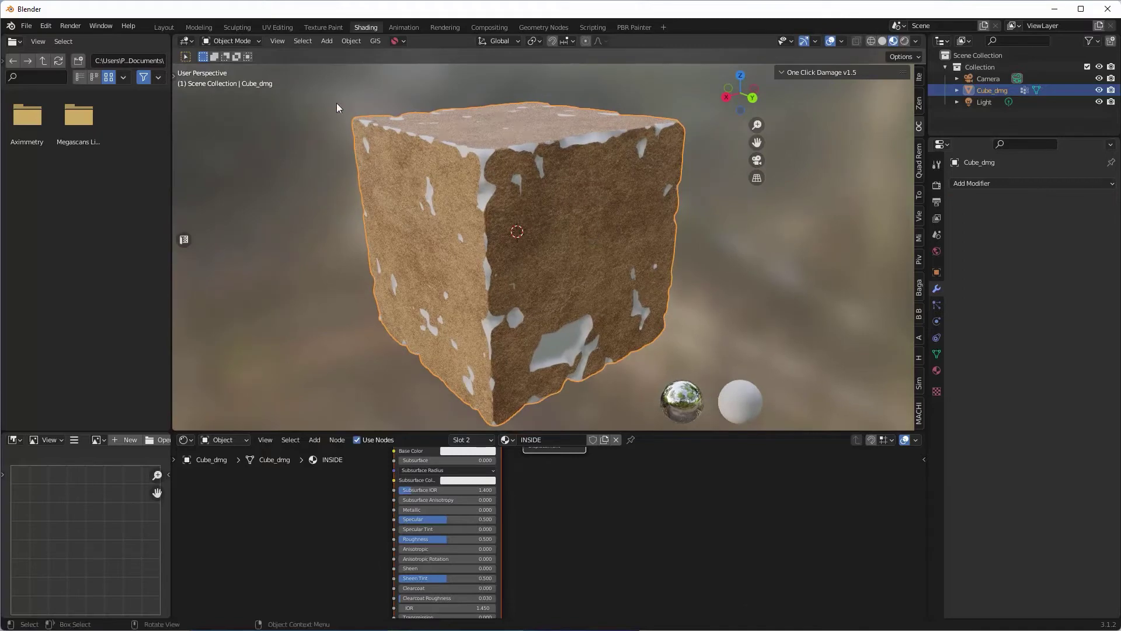
In UV Editing, deselect all and select only the faces assigned the INSIDE material slot.
{"action": "left_click", "coordinate": [278, 27]}
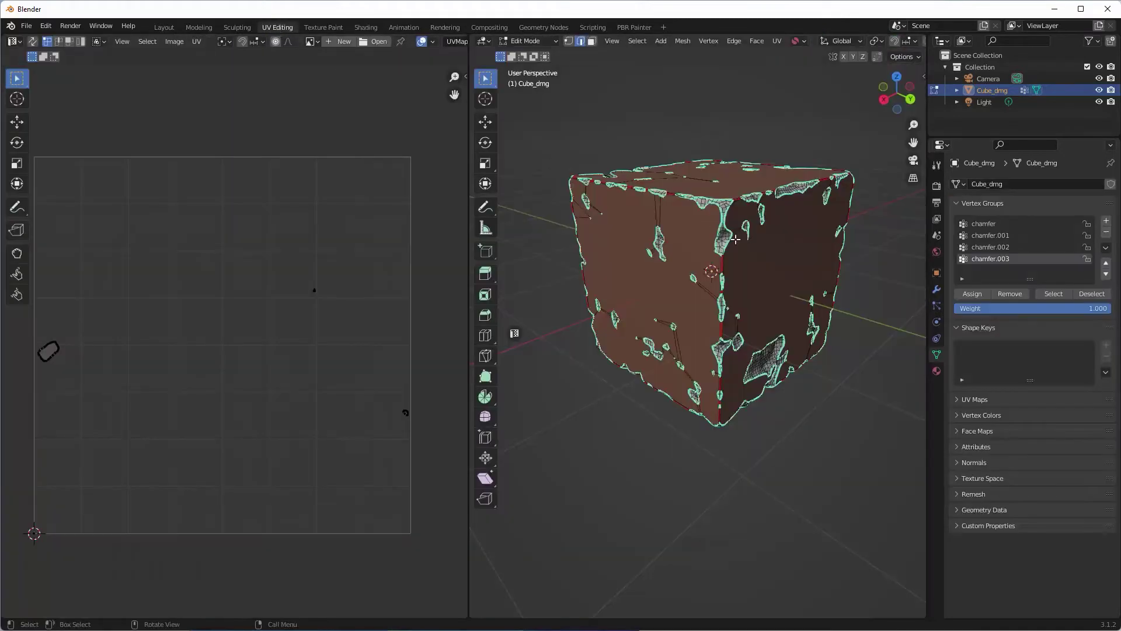
{"action": "scroll", "coordinate": [775, 252], "scroll_direction": "up", "scroll_amount": 2}
{"action": "key", "text": "a"}
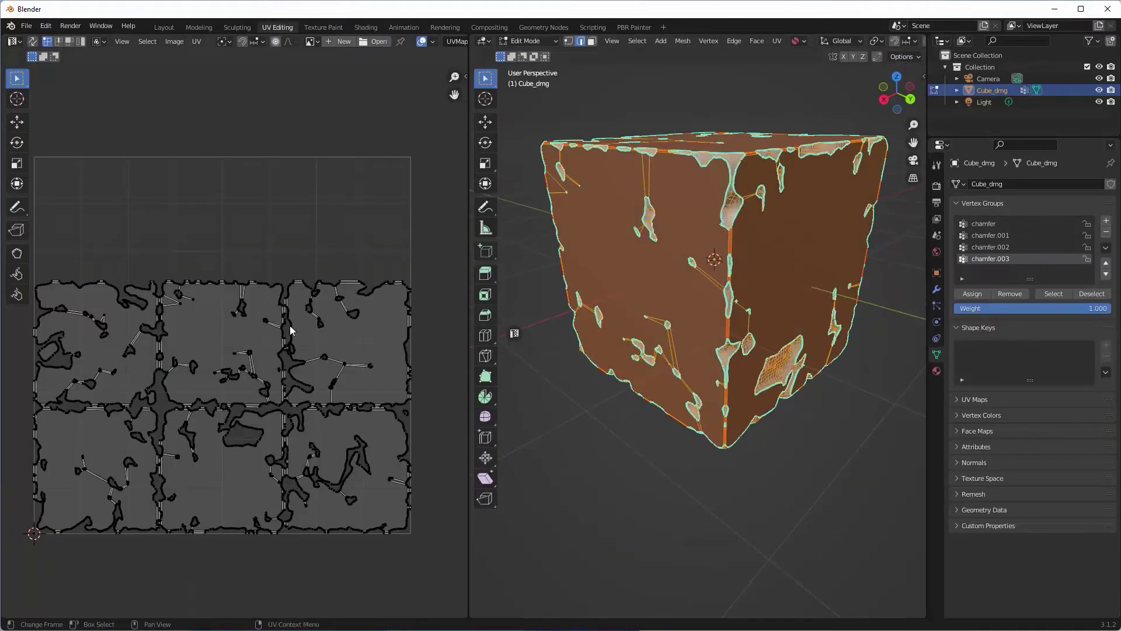
{"action": "scroll", "coordinate": [327, 354], "scroll_direction": "up", "scroll_amount": 5}
{"action": "middle_click_drag", "start_coordinate": [701, 204], "coordinate": [729, 157]}
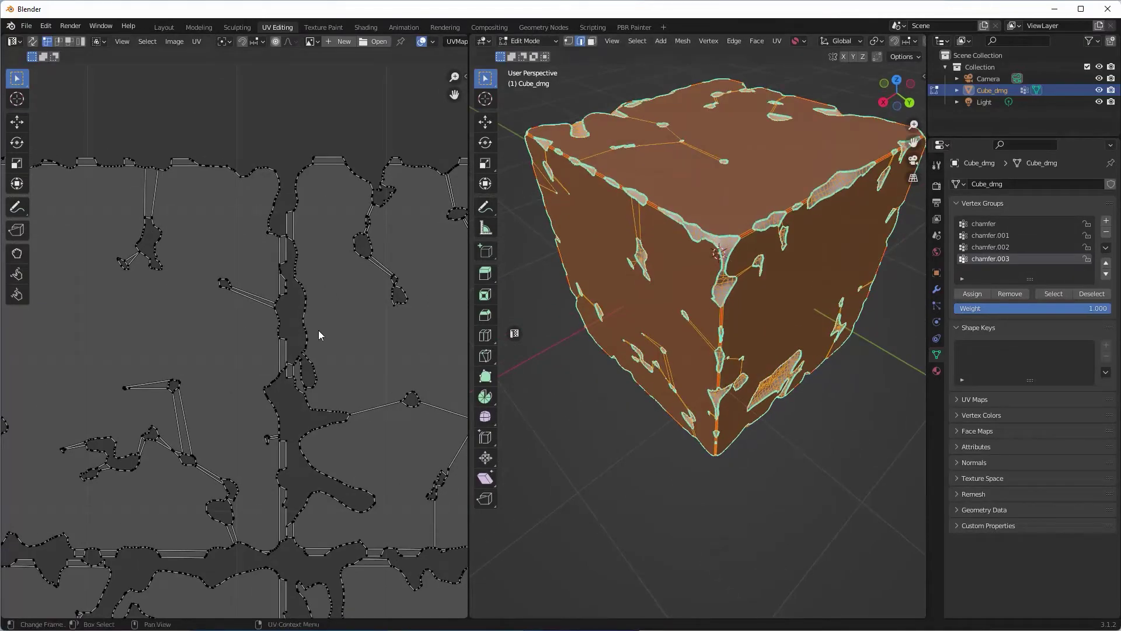
{"action": "scroll", "coordinate": [351, 306], "scroll_direction": "down", "scroll_amount": 3}
{"action": "mouse_move", "coordinate": [641, 303]}
{"action": "middle_mouse_down"}
{"action": "mouse_move", "coordinate": [629, 298]}
{"action": "mouse_move", "coordinate": [648, 285]}
{"action": "middle_mouse_up"}
{"action": "left_click", "coordinate": [623, 469]}
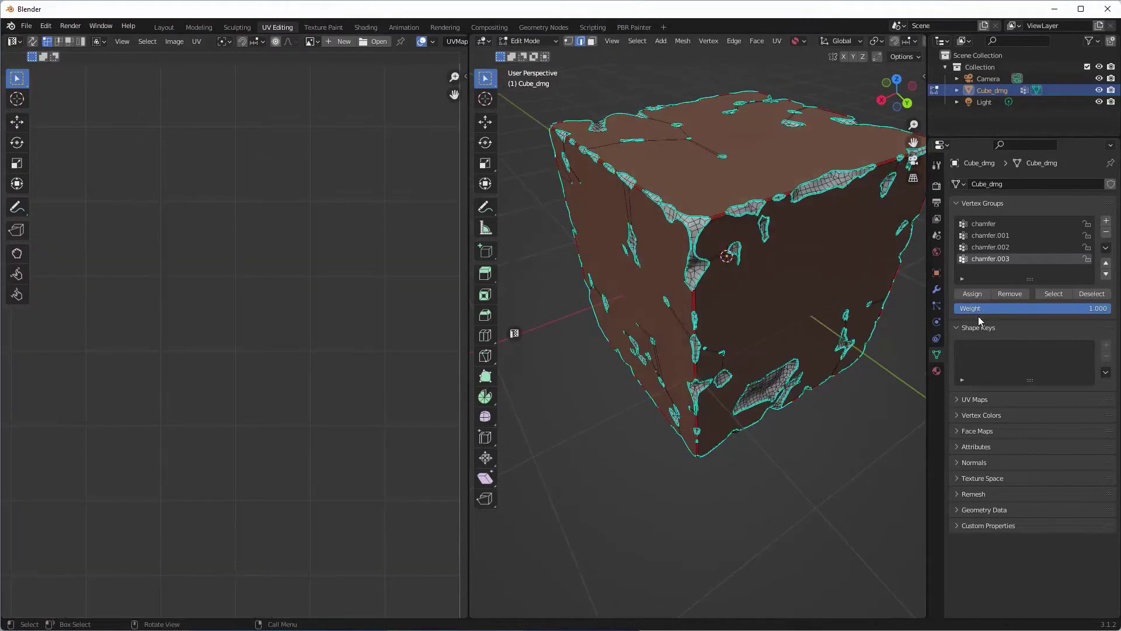
{"action": "left_click", "coordinate": [936, 371]}
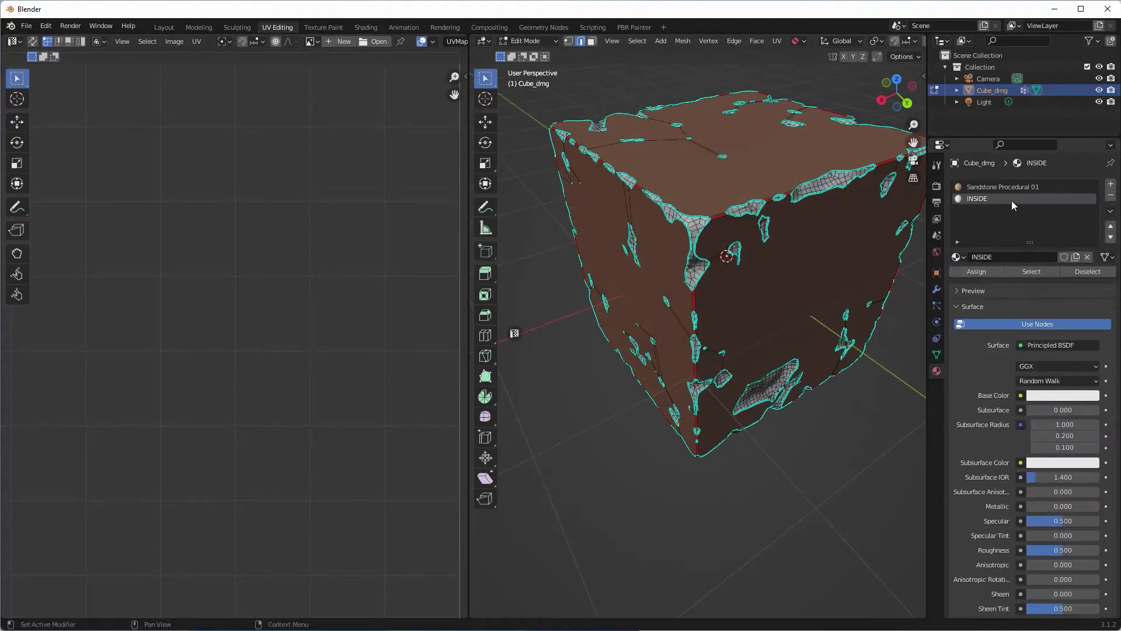
{"action": "left_click", "coordinate": [1031, 272]}
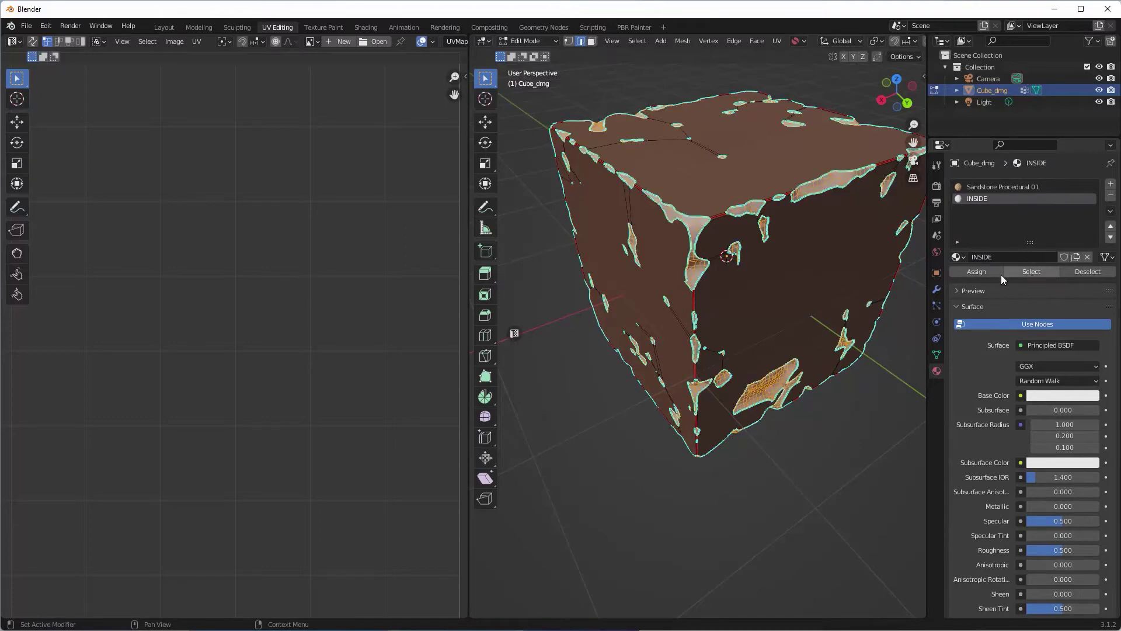
Hide everything except the INSIDE faces and unwrap them.
{"action": "key", "text": "shift+h"}
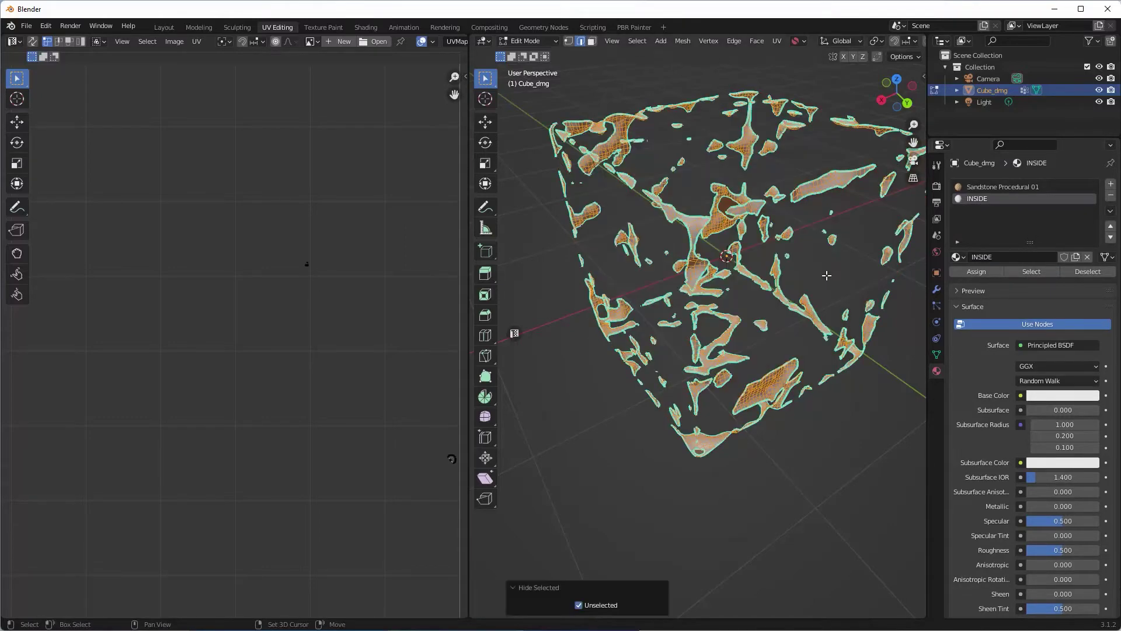
{"action": "middle_click_drag", "start_coordinate": [803, 266], "coordinate": [803, 257]}
{"action": "left_click", "coordinate": [777, 41]}
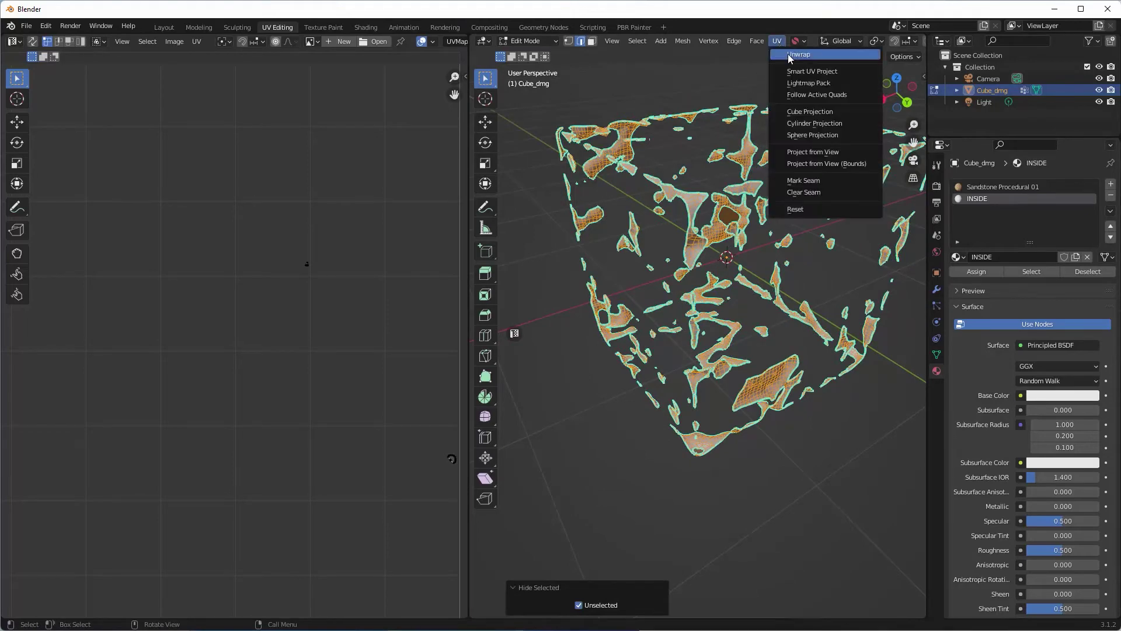
{"action": "left_click", "coordinate": [789, 53]}
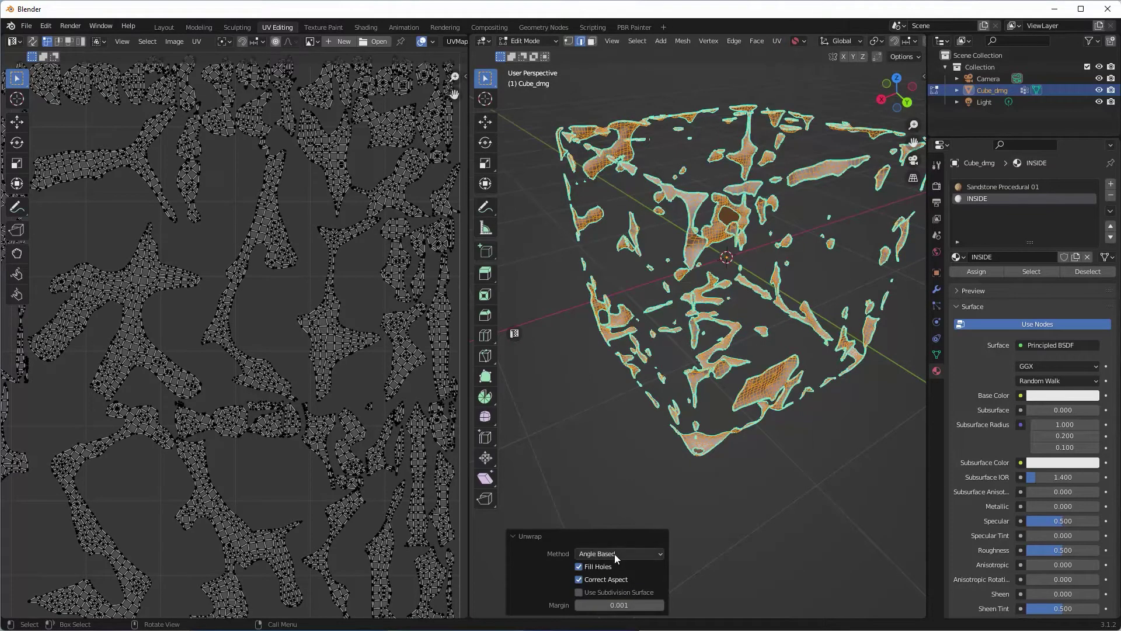
{"action": "scroll", "coordinate": [332, 408], "scroll_direction": "down", "scroll_amount": 3}
{"action": "scroll", "coordinate": [332, 407], "scroll_direction": "down", "scroll_amount": 2}
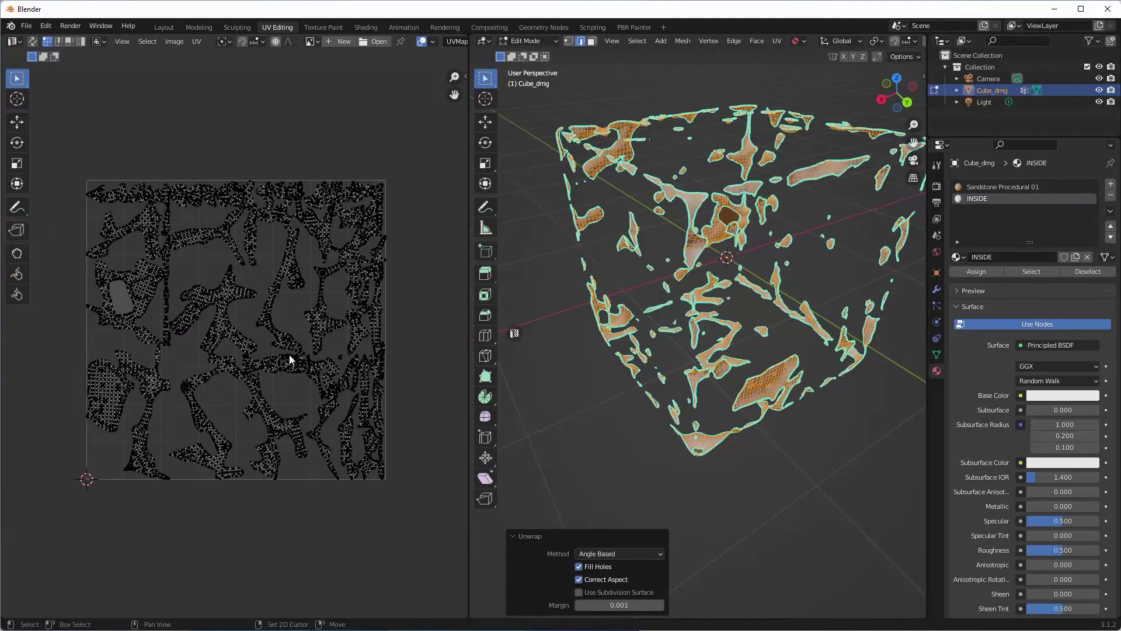
{"action": "scroll", "coordinate": [251, 349], "scroll_direction": "up", "scroll_amount": 7}
{"action": "scroll", "coordinate": [251, 349], "scroll_direction": "down", "scroll_amount": 8}
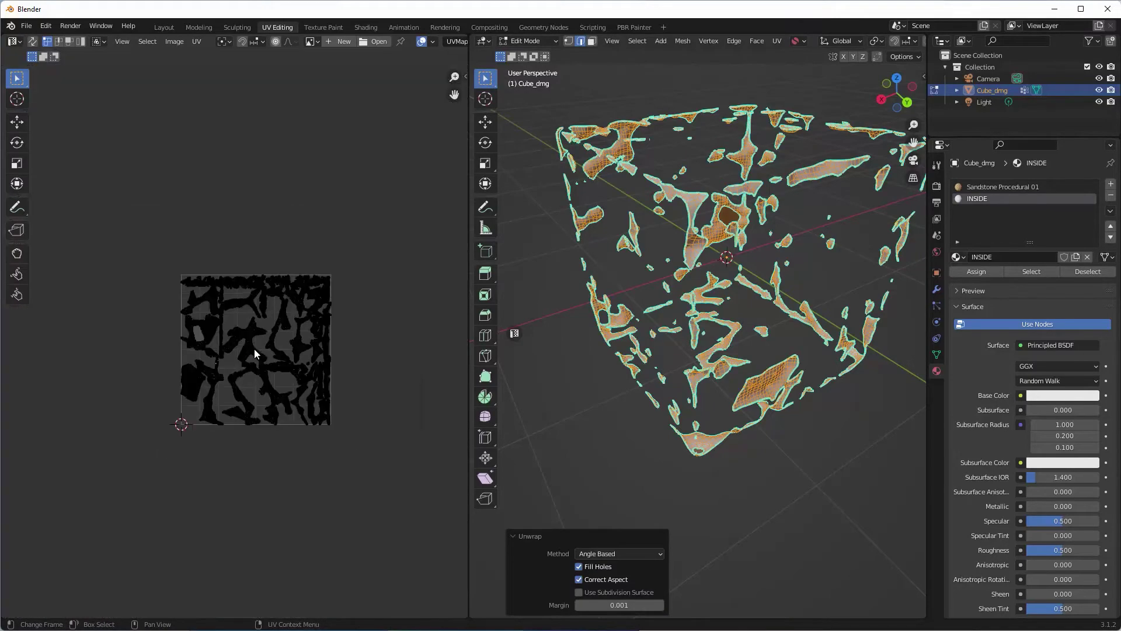
{"action": "scroll", "coordinate": [255, 348], "scroll_direction": "up", "scroll_amount": 3}
Move all the INSIDE UV islands one tile left, outside the main UV square.
{"action": "key", "text": "a"}
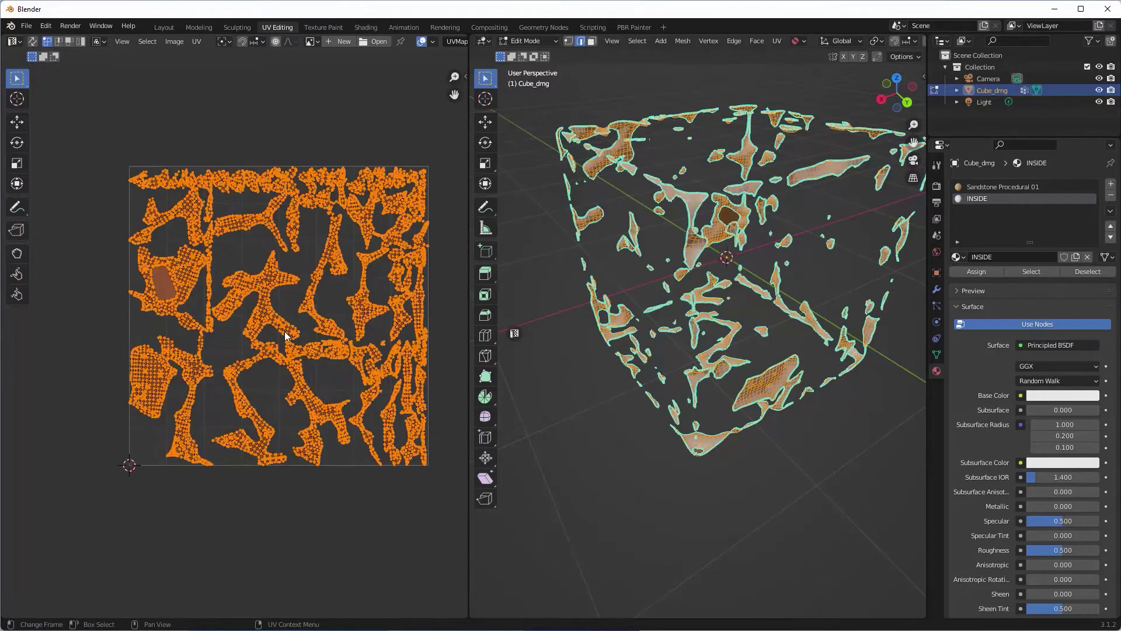
{"action": "key", "text": "g"}
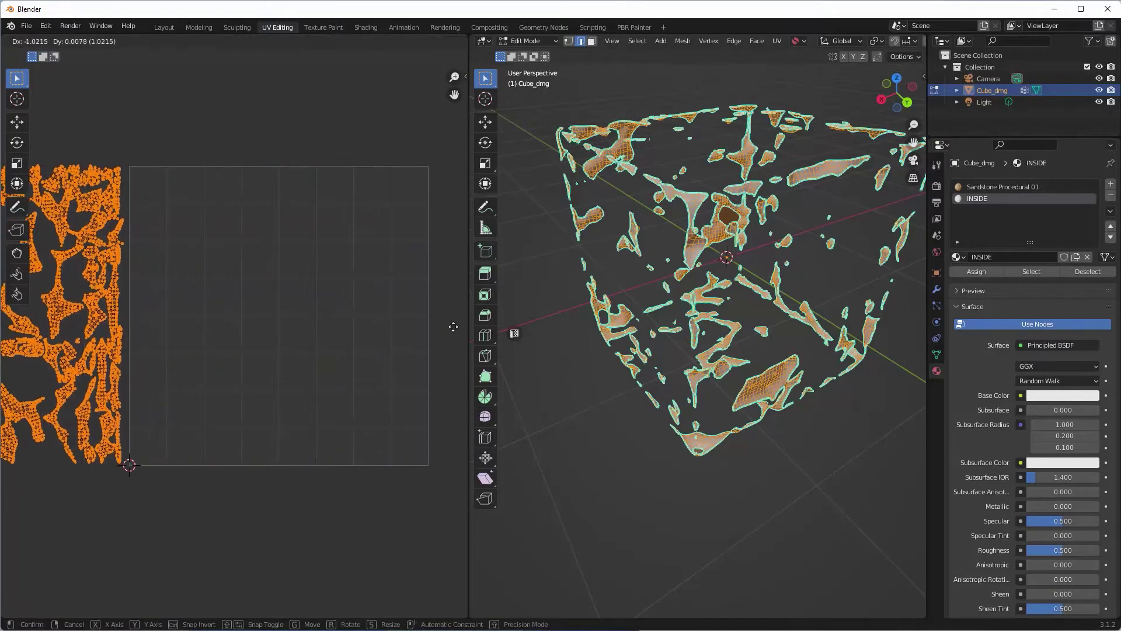
{"action": "left_click", "coordinate": [412, 327]}
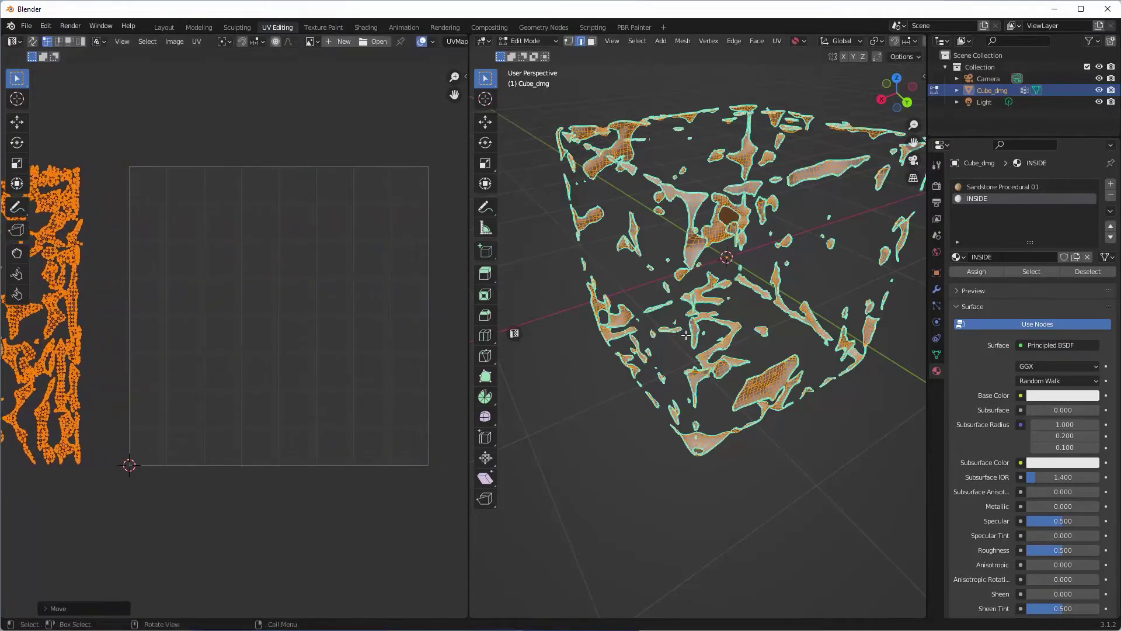
{"action": "scroll", "coordinate": [689, 334], "scroll_direction": "down", "scroll_amount": 1}
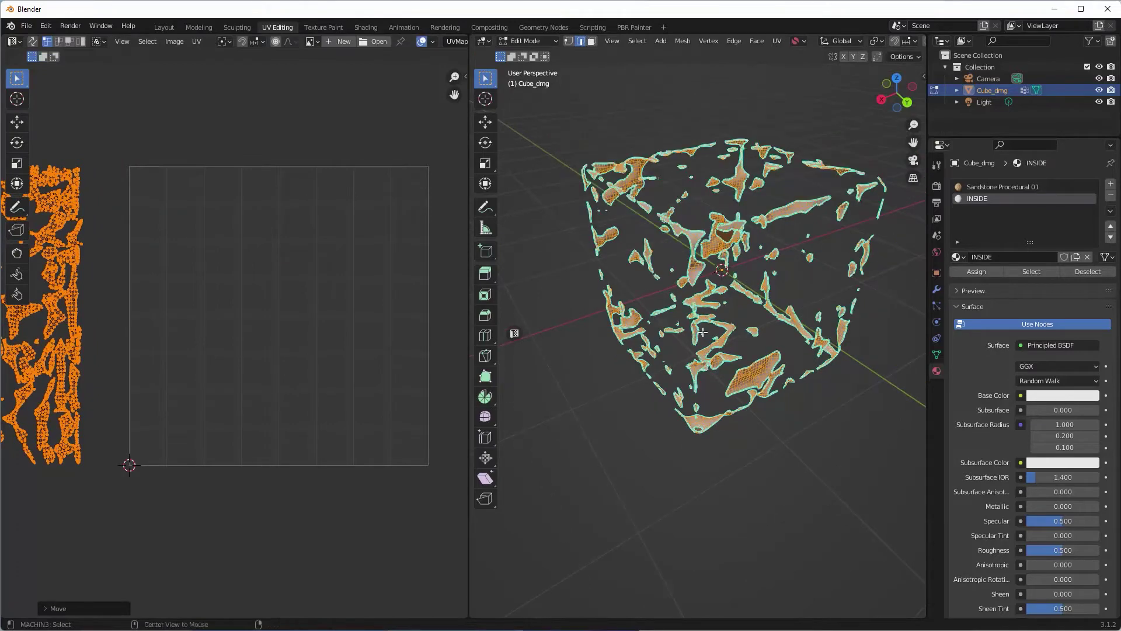
Reveal the hidden faces and apply UV Toolkit's 4096×4096 checker material to Cube_dmg.
{"action": "key", "text": "alt+h"}
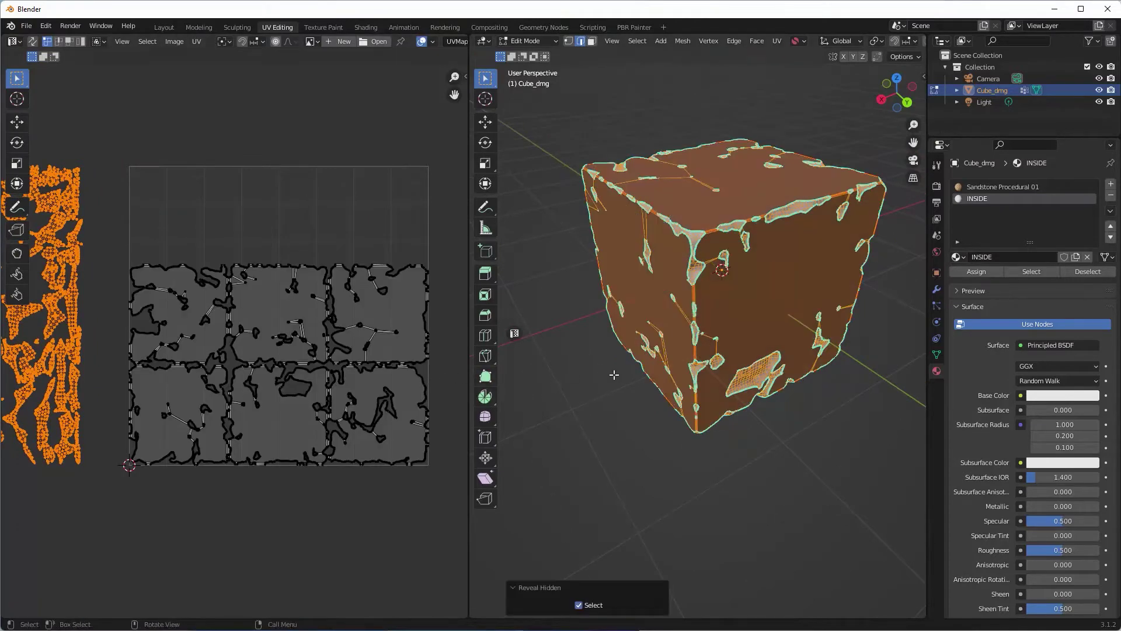
{"action": "middle_click_drag", "start_coordinate": [683, 340], "coordinate": [663, 331]}
{"action": "left_click", "coordinate": [466, 77]}
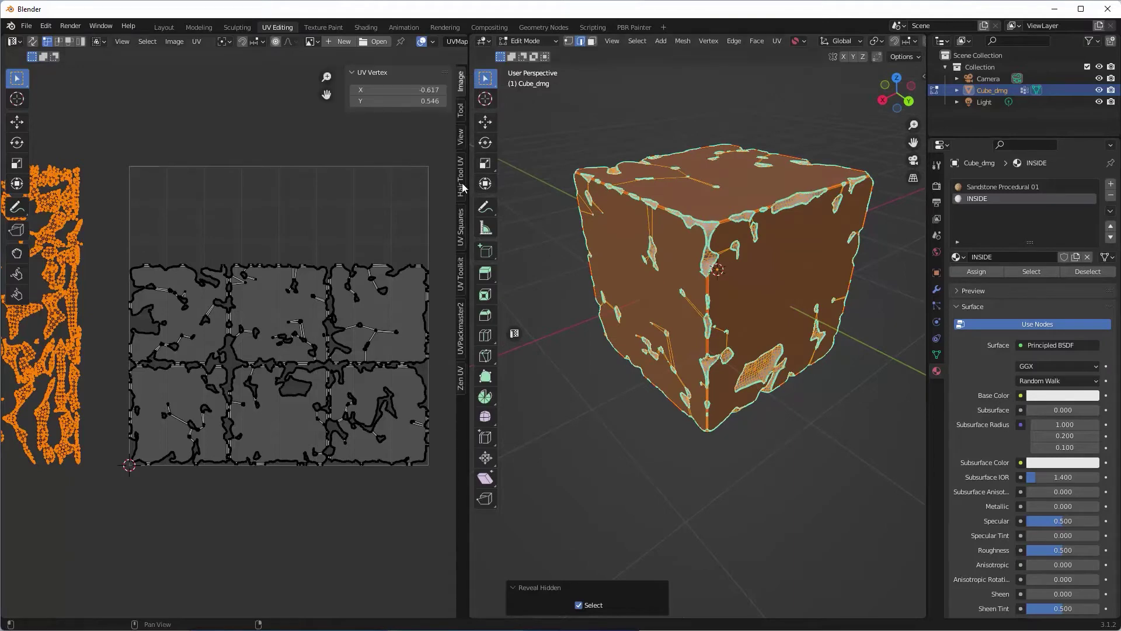
{"action": "left_click", "coordinate": [462, 285]}
{"action": "scroll", "coordinate": [423, 335], "scroll_direction": "down", "scroll_amount": 10}
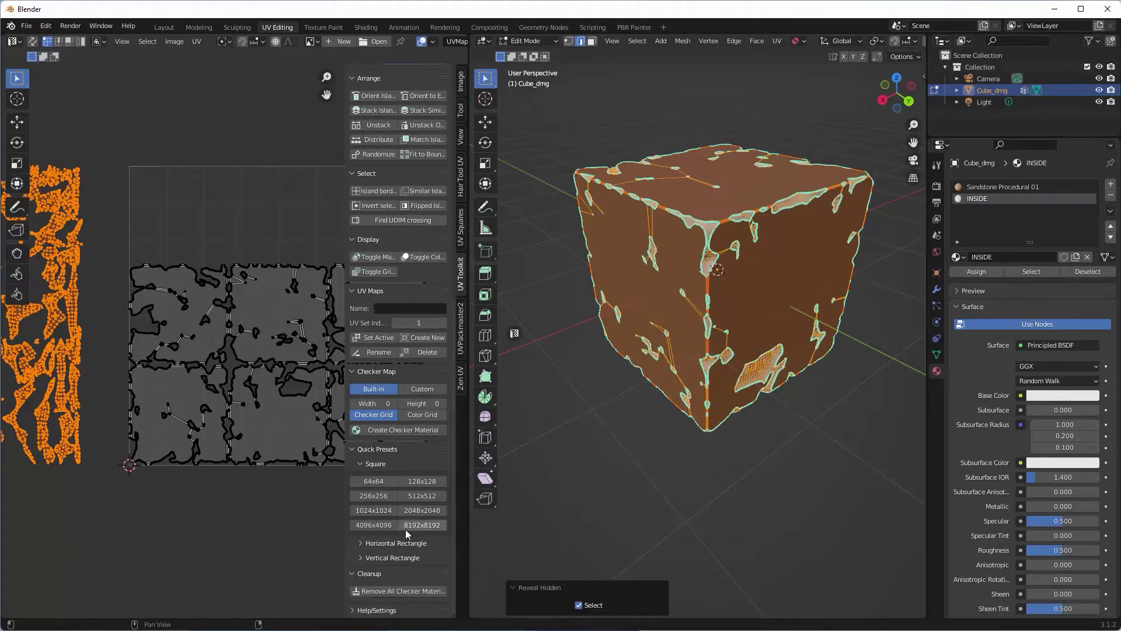
{"action": "left_click", "coordinate": [375, 525]}
{"action": "scroll", "coordinate": [710, 306], "scroll_direction": "up", "scroll_amount": 4}
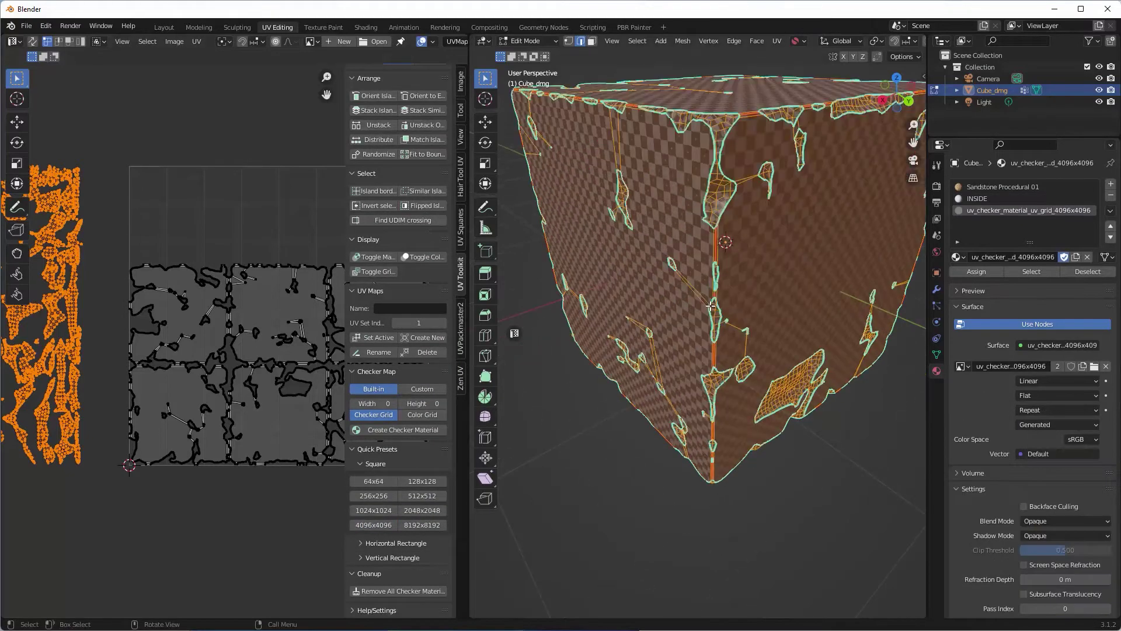
Turn off viewport overlays so the checker pattern shows without wireframe or UV edges.
{"action": "middle_click_drag", "start_coordinate": [711, 306], "coordinate": [717, 386]}
{"action": "scroll", "coordinate": [718, 386], "scroll_direction": "up", "scroll_amount": 2}
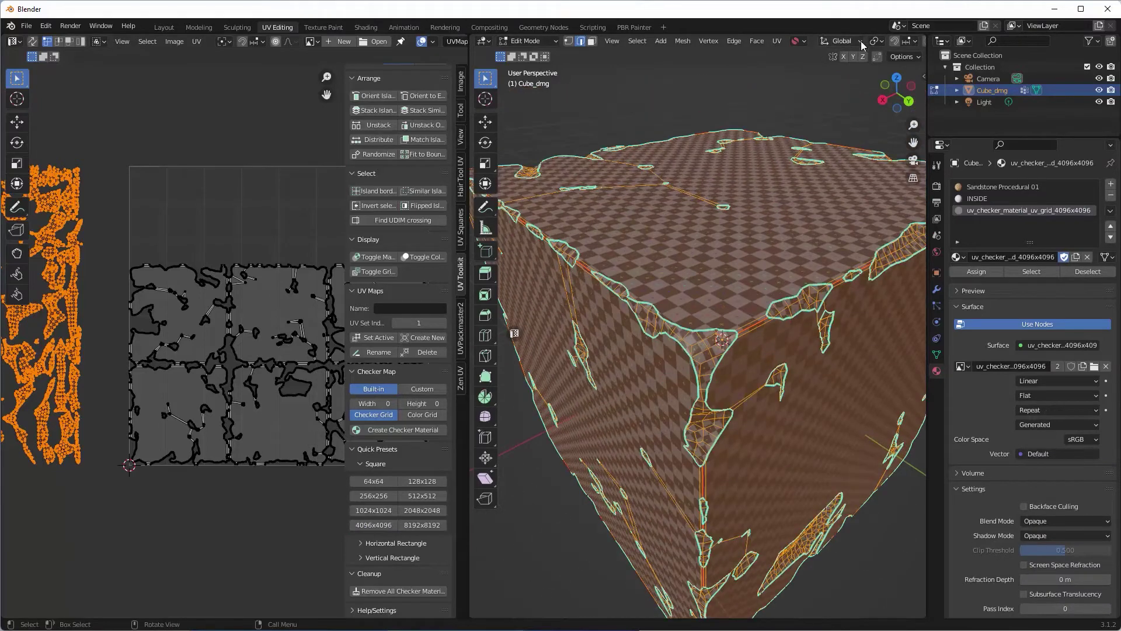
{"action": "middle_click_drag", "start_coordinate": [864, 44], "coordinate": [666, 48]}
{"action": "left_click", "coordinate": [831, 41]}
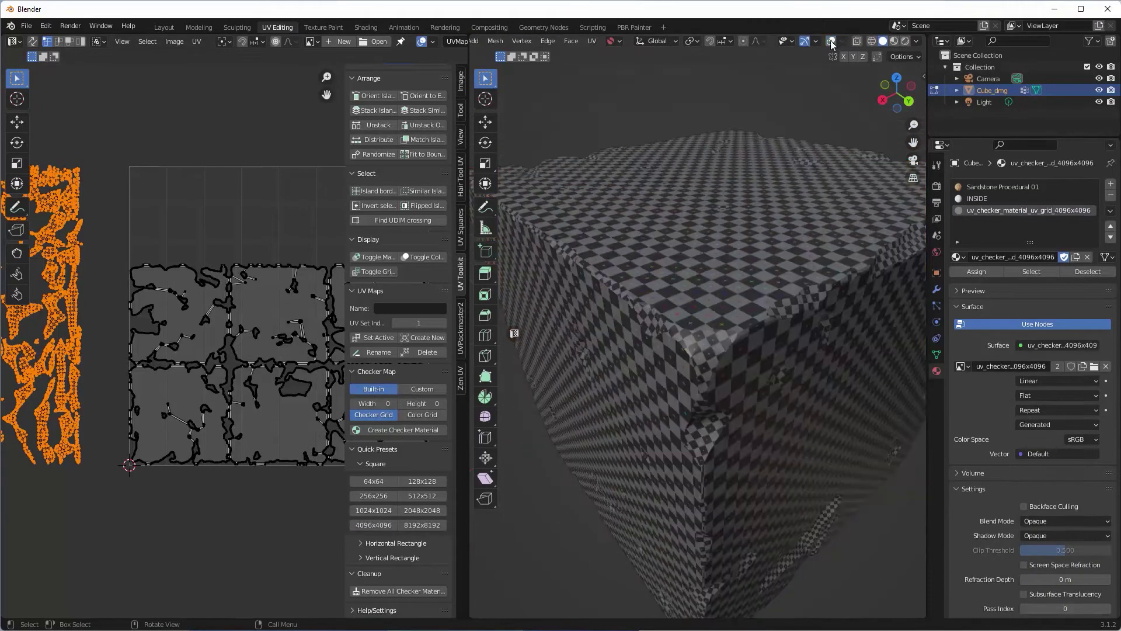
Scale the selected UV islands down to about 0.45.
{"action": "scroll", "coordinate": [732, 301], "scroll_direction": "up", "scroll_amount": 3}
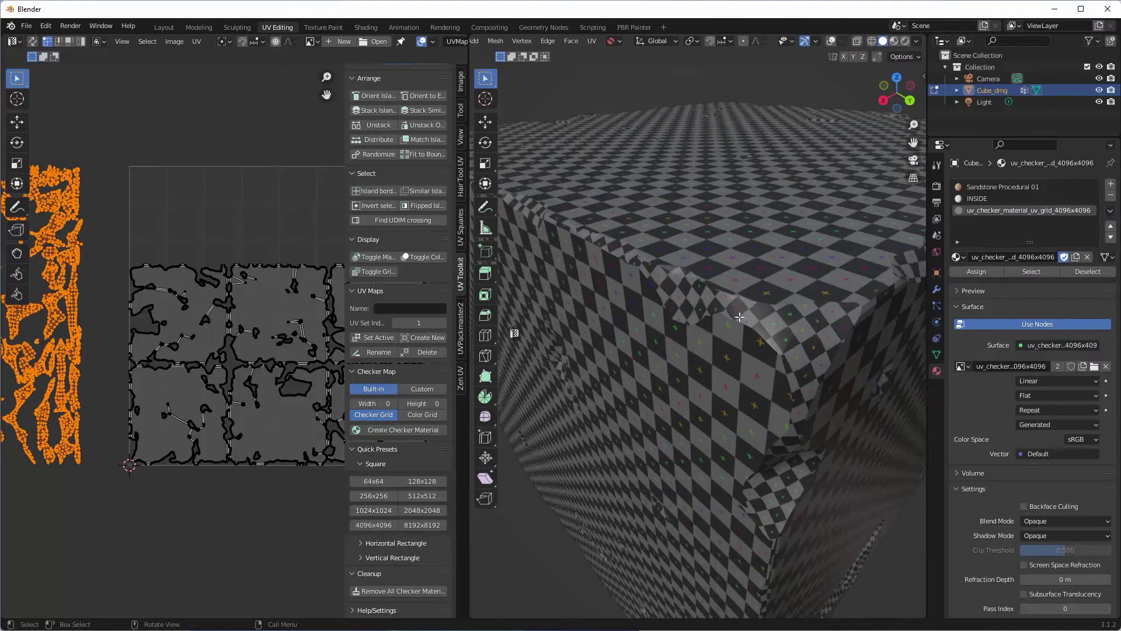
{"action": "middle_click_drag", "start_coordinate": [740, 317], "coordinate": [756, 361]}
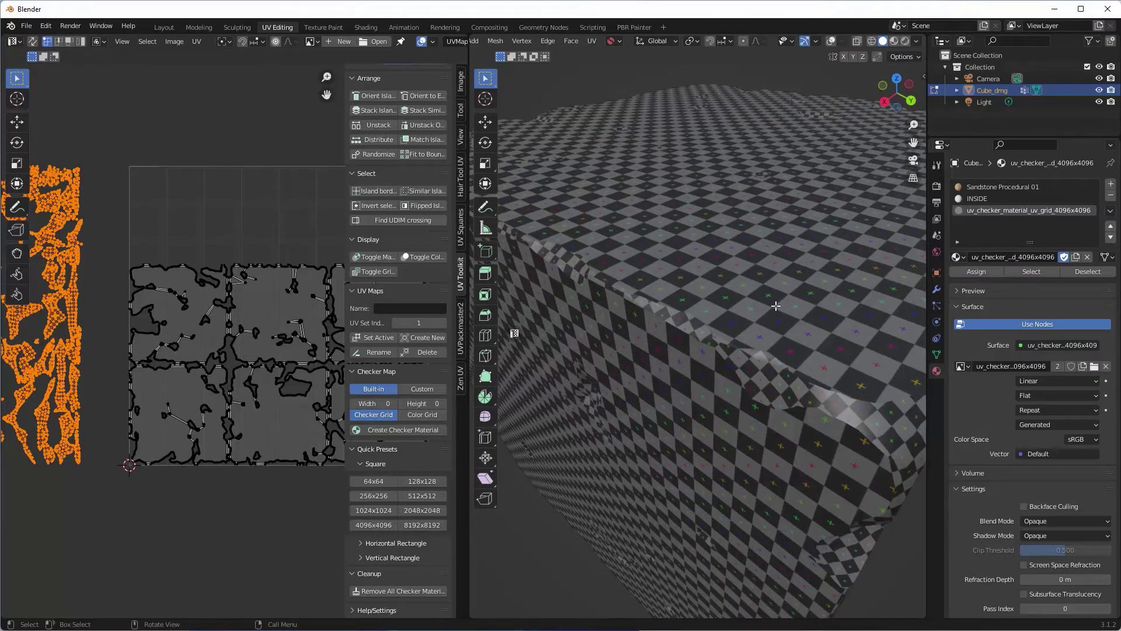
{"action": "scroll", "coordinate": [781, 278], "scroll_direction": "down", "scroll_amount": 2}
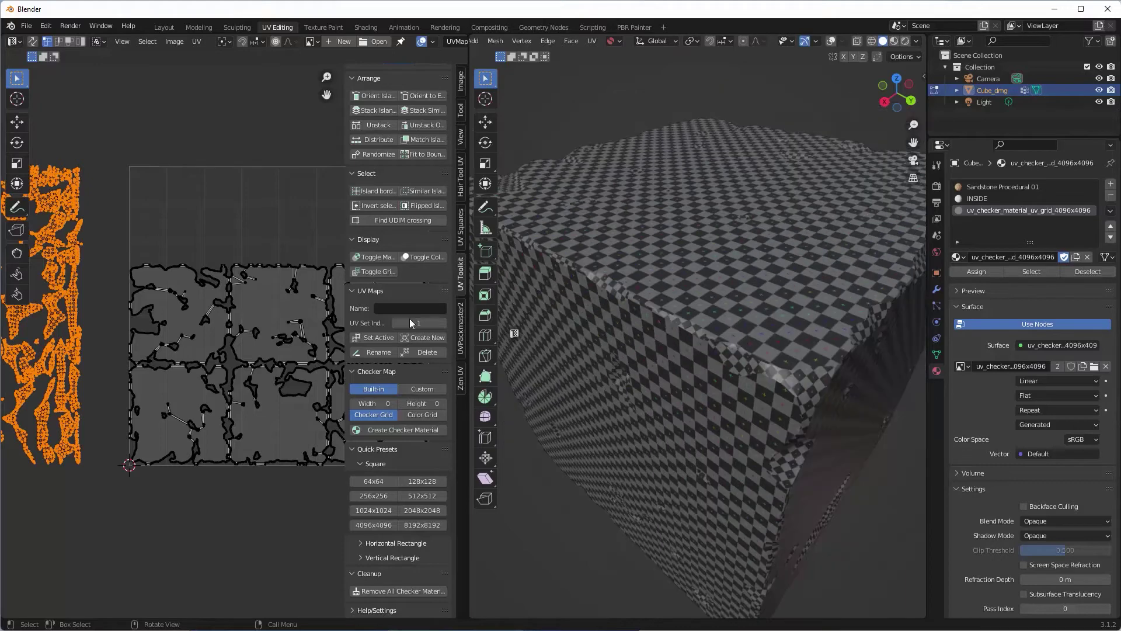
{"action": "scroll", "coordinate": [738, 354], "scroll_direction": "up", "scroll_amount": 2}
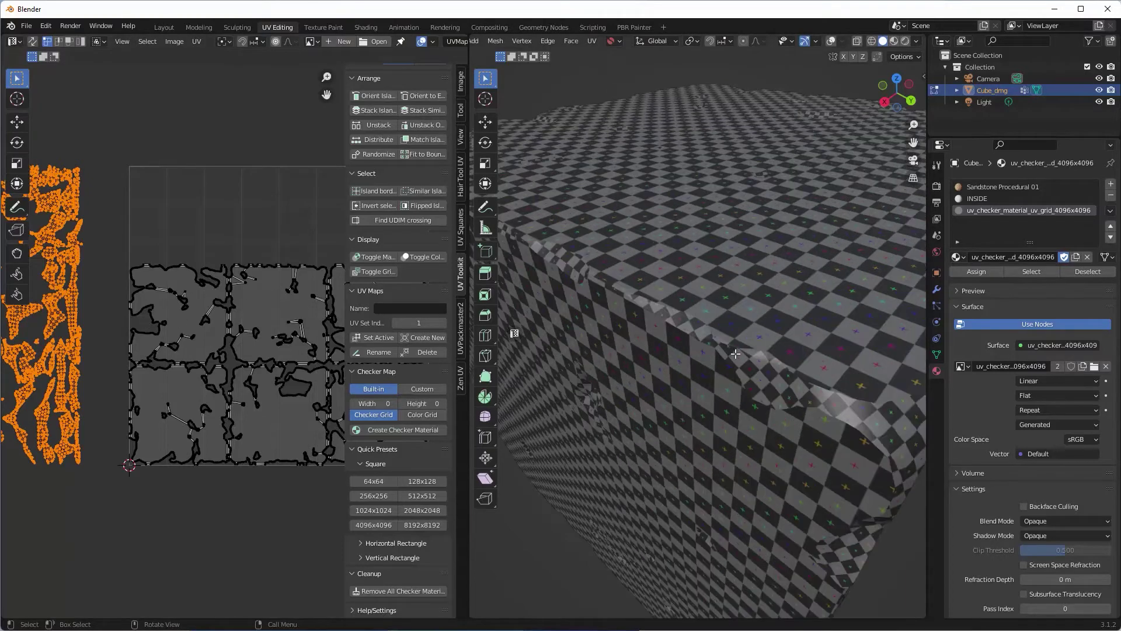
{"action": "middle_click_drag", "start_coordinate": [154, 302], "coordinate": [188, 303]}
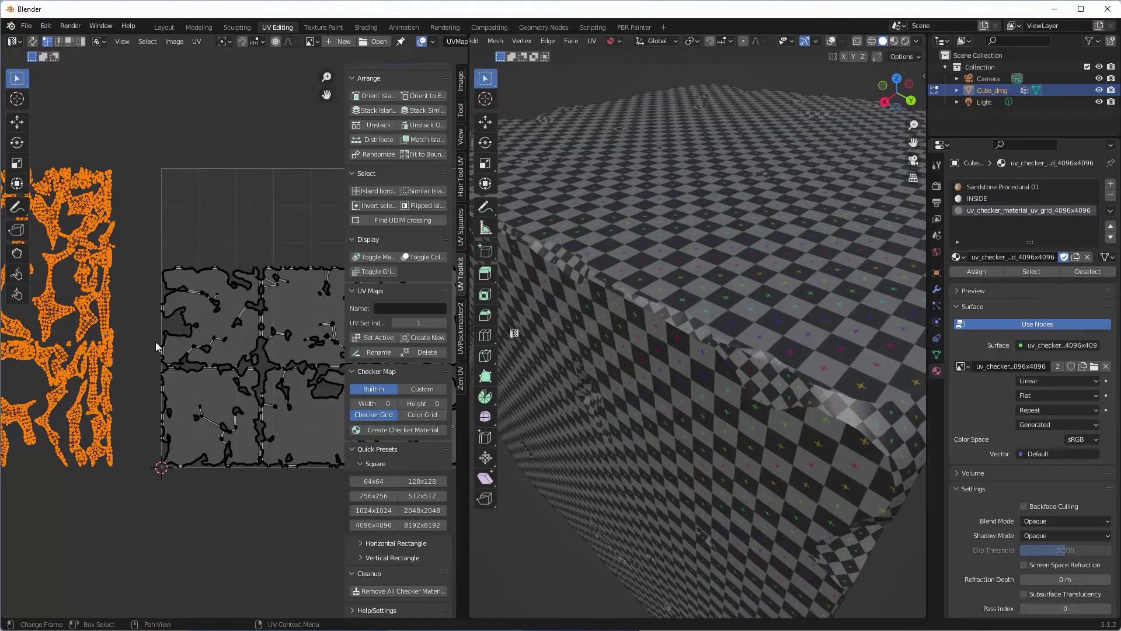
{"action": "key", "text": "s"}
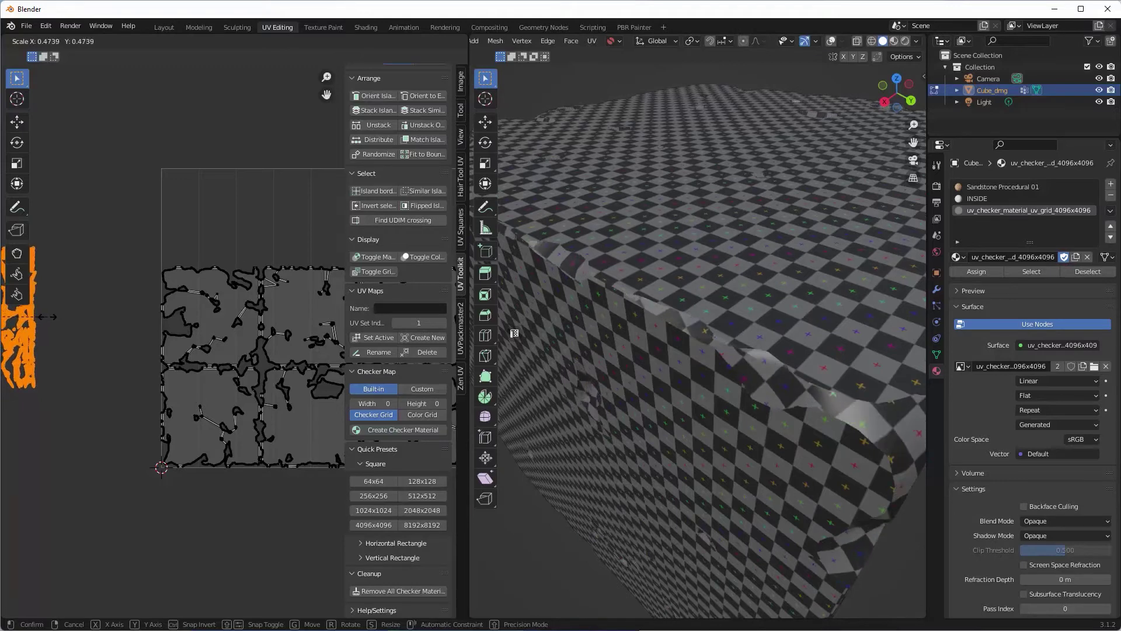
{"action": "left_click", "coordinate": [45, 316]}
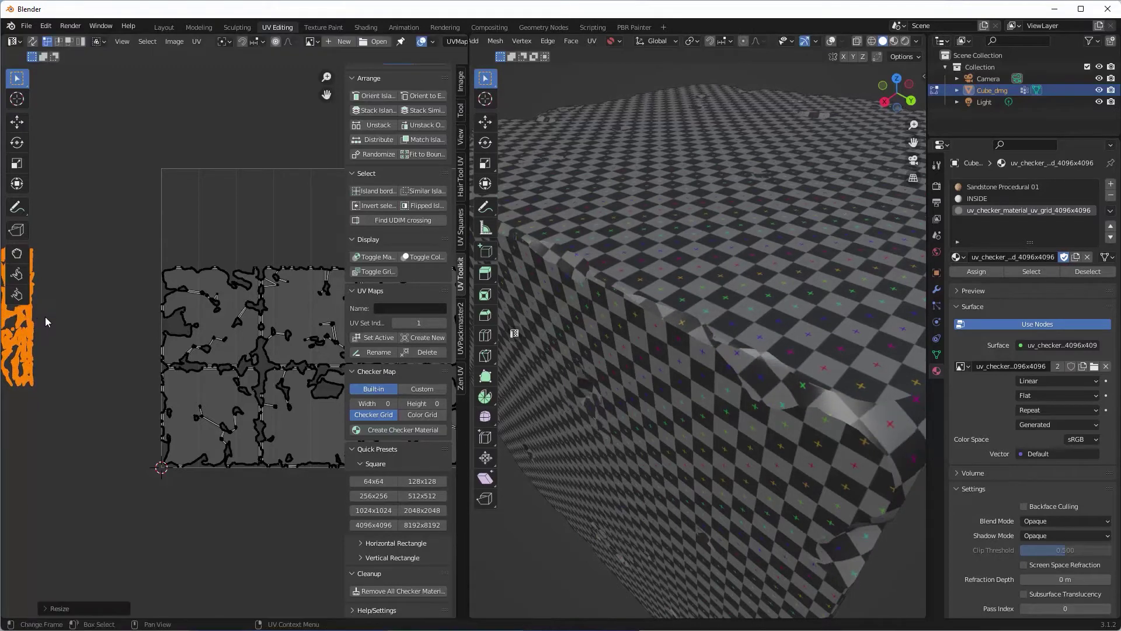
Select every UV island in the UV editor.
{"action": "scroll", "coordinate": [670, 382], "scroll_direction": "down", "scroll_amount": 5}
{"action": "middle_click_drag", "start_coordinate": [670, 381], "coordinate": [643, 360]}
{"action": "scroll", "coordinate": [222, 367], "scroll_direction": "down", "scroll_amount": 2}
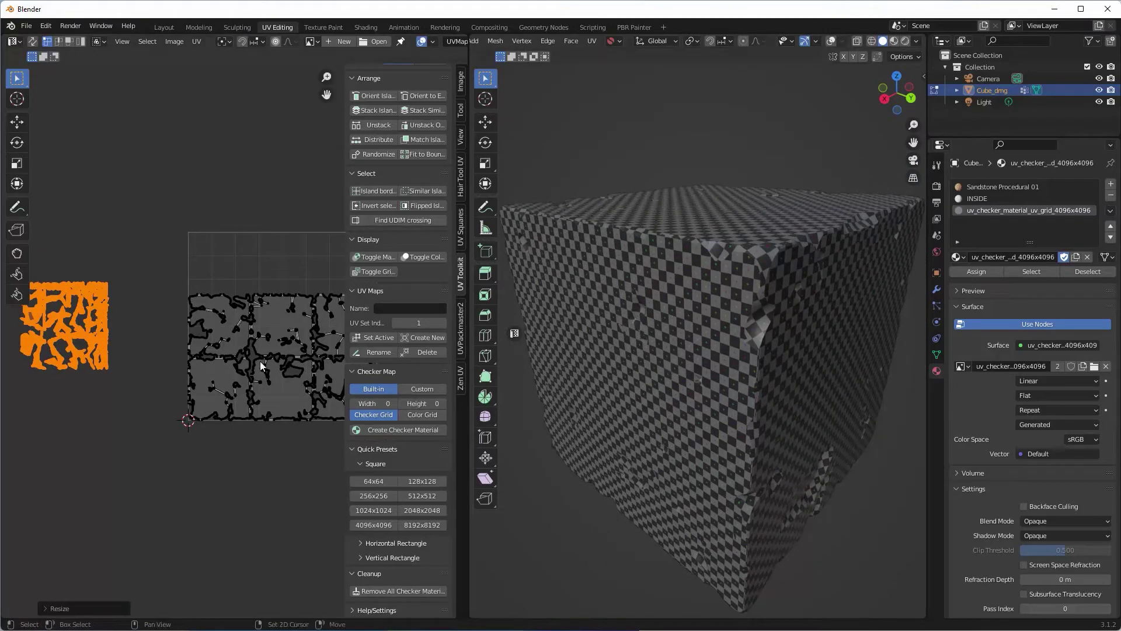
{"action": "key", "text": "a"}
{"action": "middle_click_drag", "start_coordinate": [230, 370], "coordinate": [203, 338]}
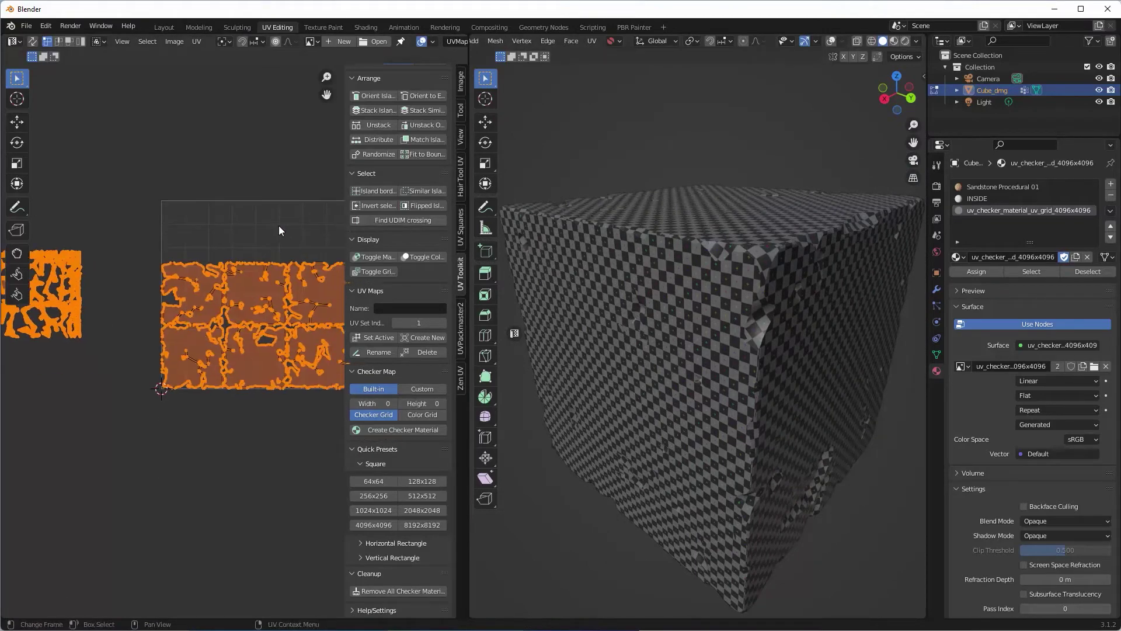
Show Blender's UV packing options, then switch Edge to the UV-Packer for Blender page.
{"action": "left_click", "coordinate": [460, 327]}
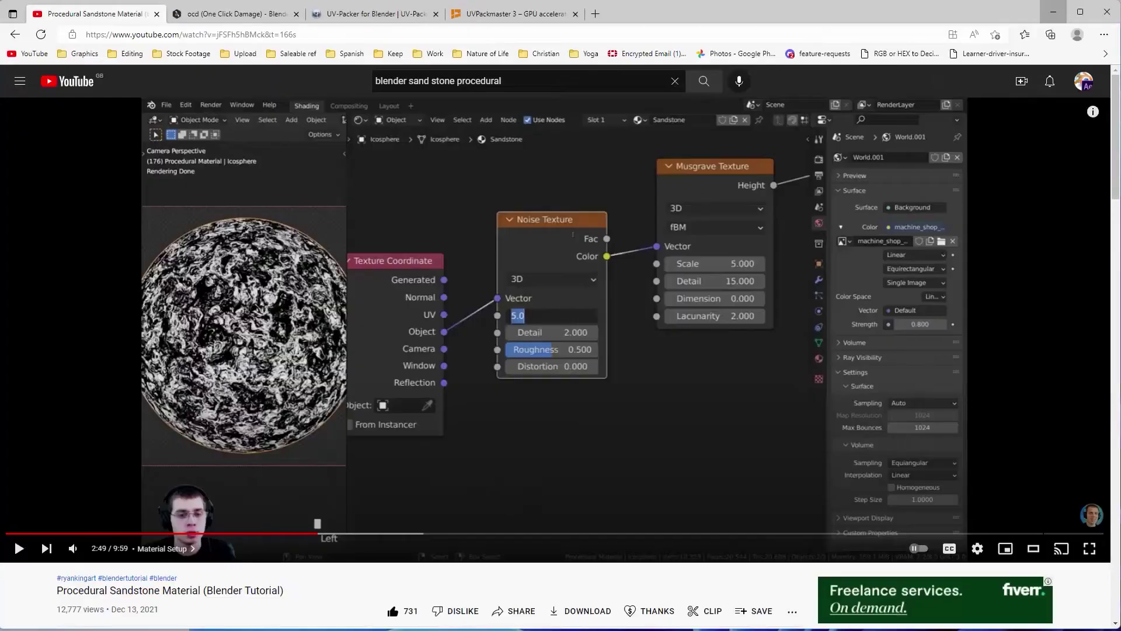
{"action": "left_click", "coordinate": [385, 14]}
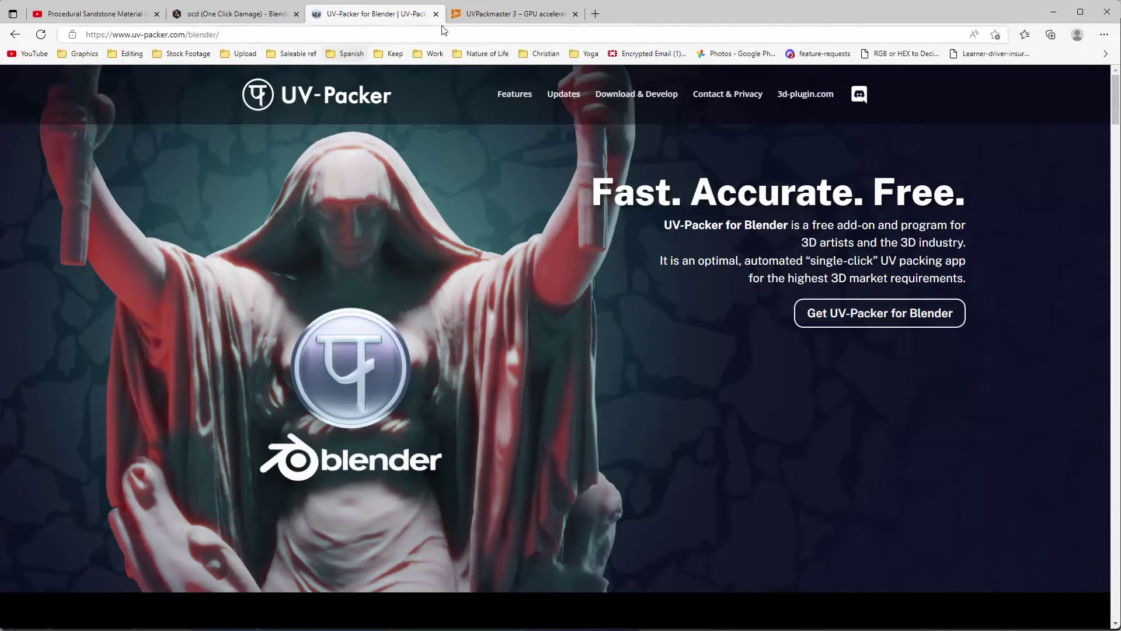
Back in Blender, pack the UV islands with UVPackmaster2 (packed area 0.652).
{"action": "left_click", "coordinate": [1054, 12]}
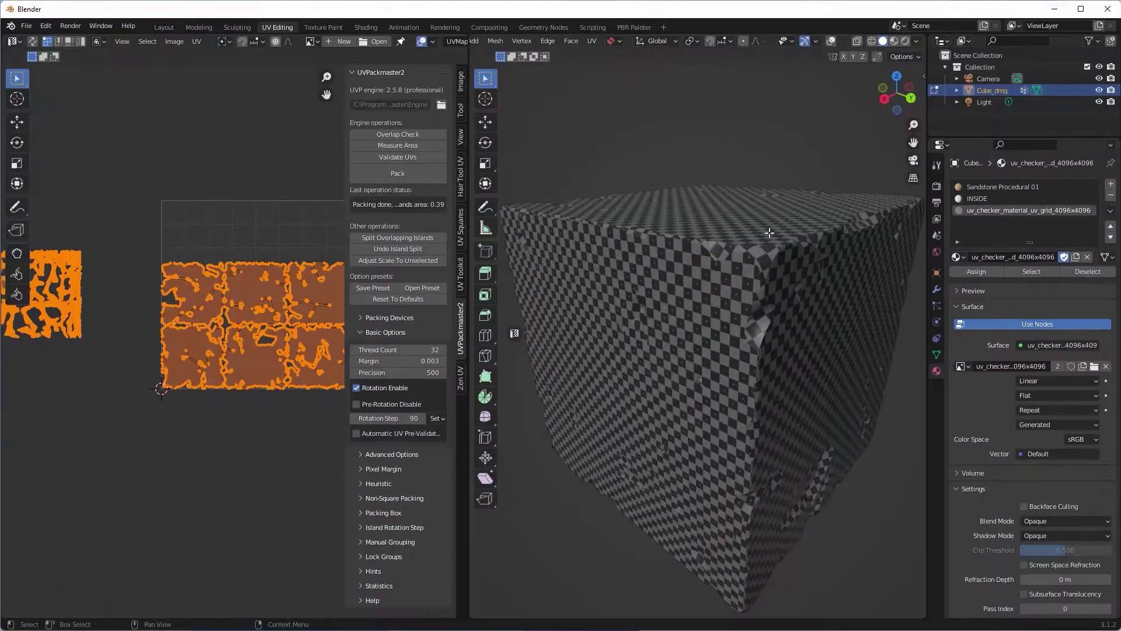
{"action": "left_click", "coordinate": [399, 173]}
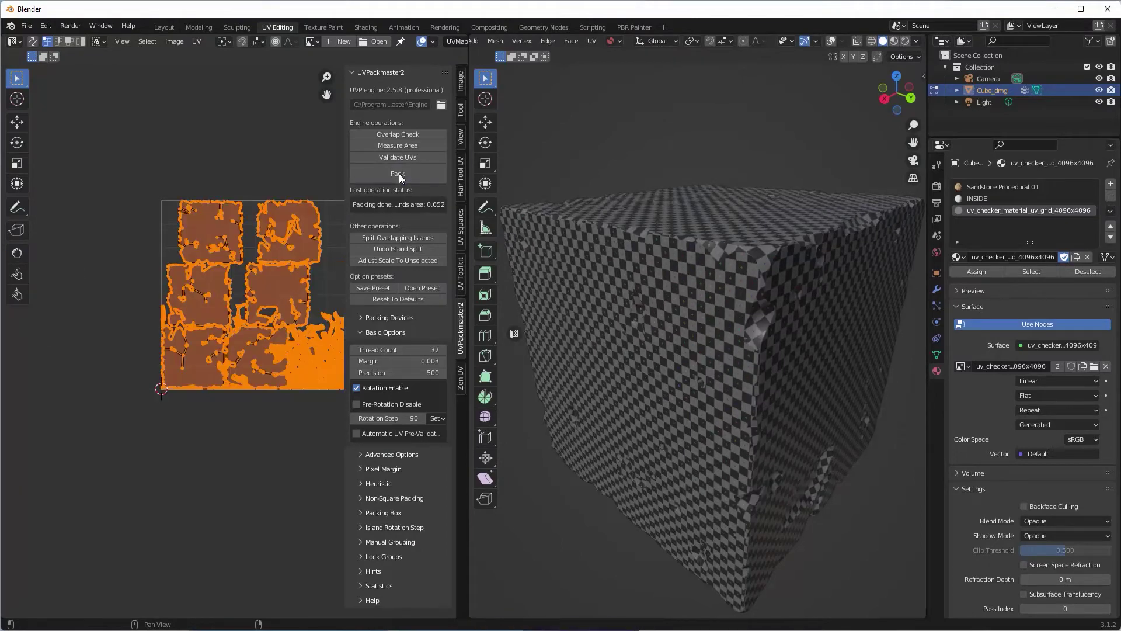
{"action": "scroll", "coordinate": [678, 316], "scroll_direction": "up", "scroll_amount": 4}
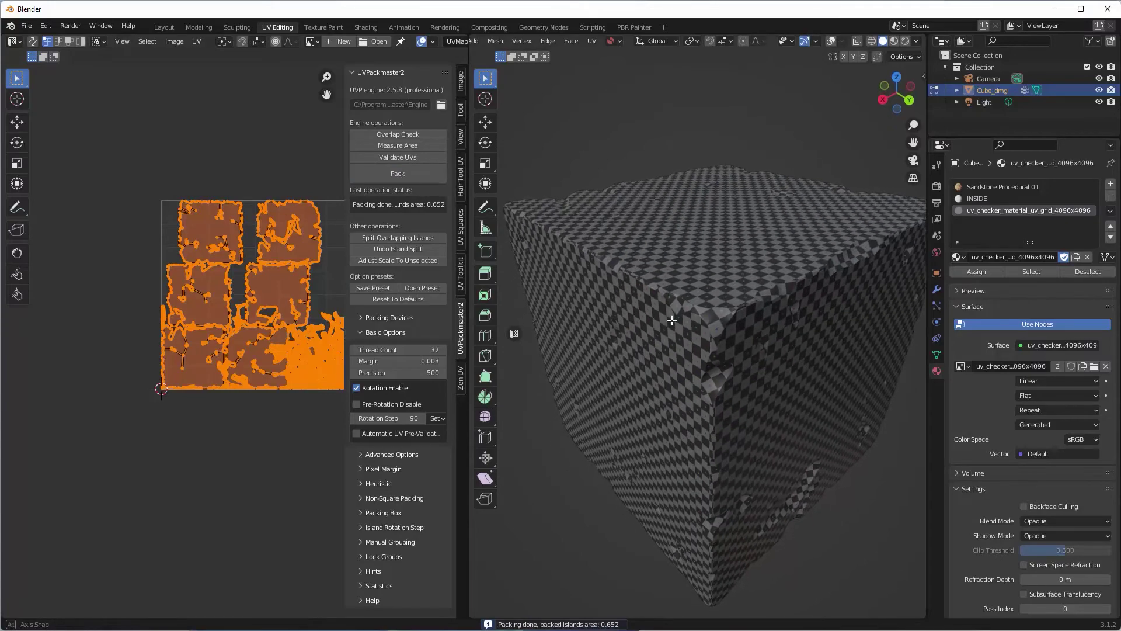
{"action": "middle_click_drag", "start_coordinate": [672, 320], "coordinate": [643, 327]}
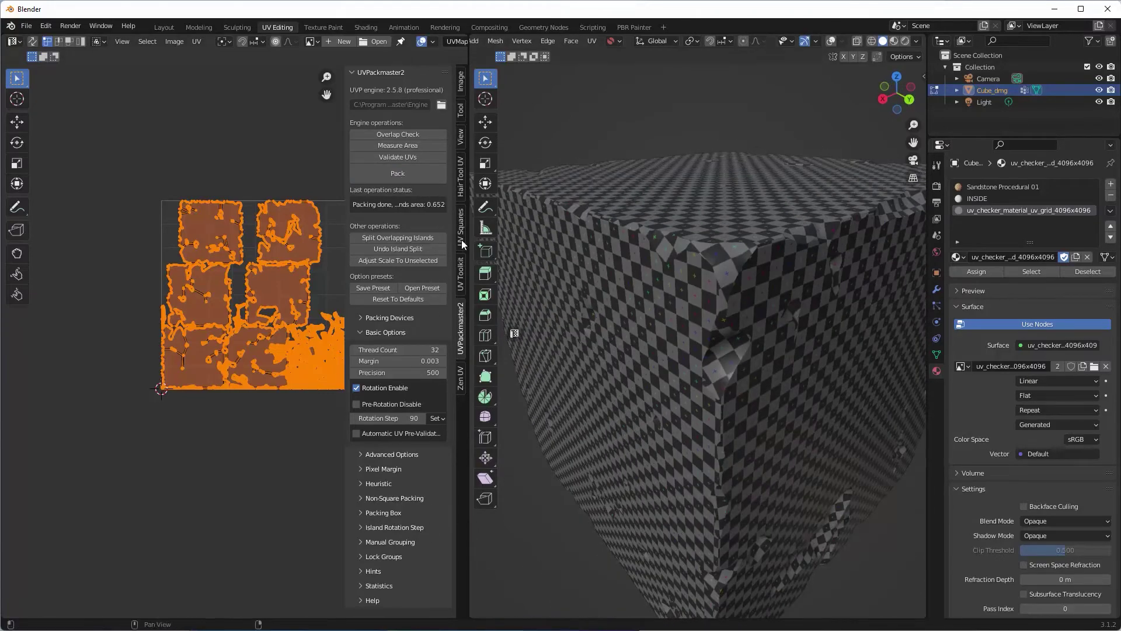
Remove all checker materials from the cube using UV Toolkit.
{"action": "left_click", "coordinate": [461, 274]}
{"action": "scroll", "coordinate": [415, 462], "scroll_direction": "down", "scroll_amount": 6}
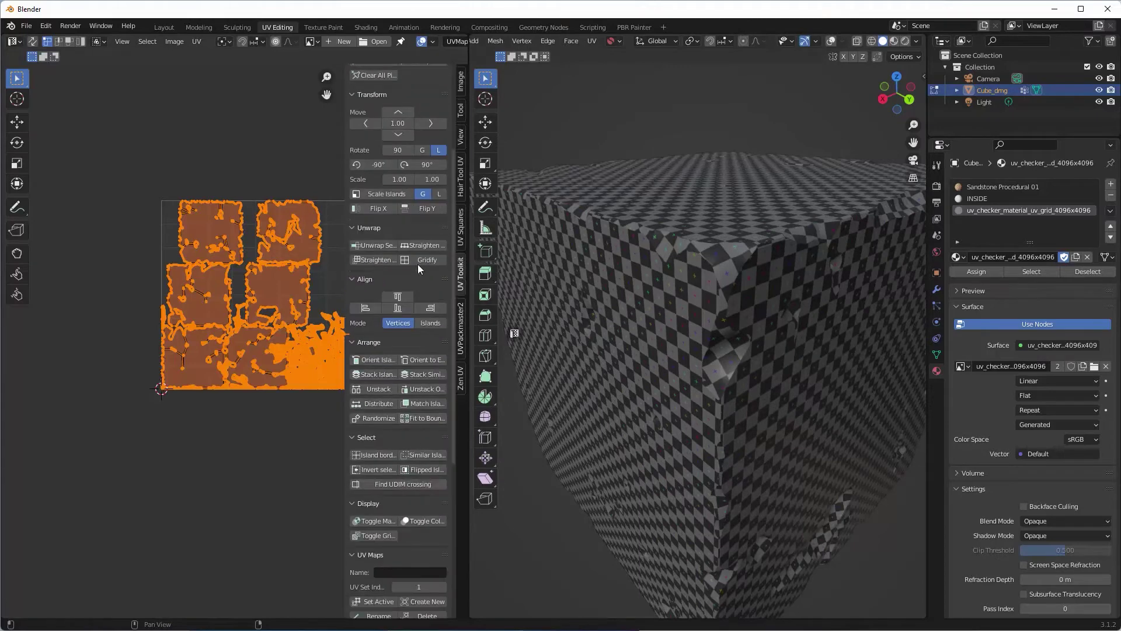
{"action": "scroll", "coordinate": [411, 506], "scroll_direction": "down", "scroll_amount": 2}
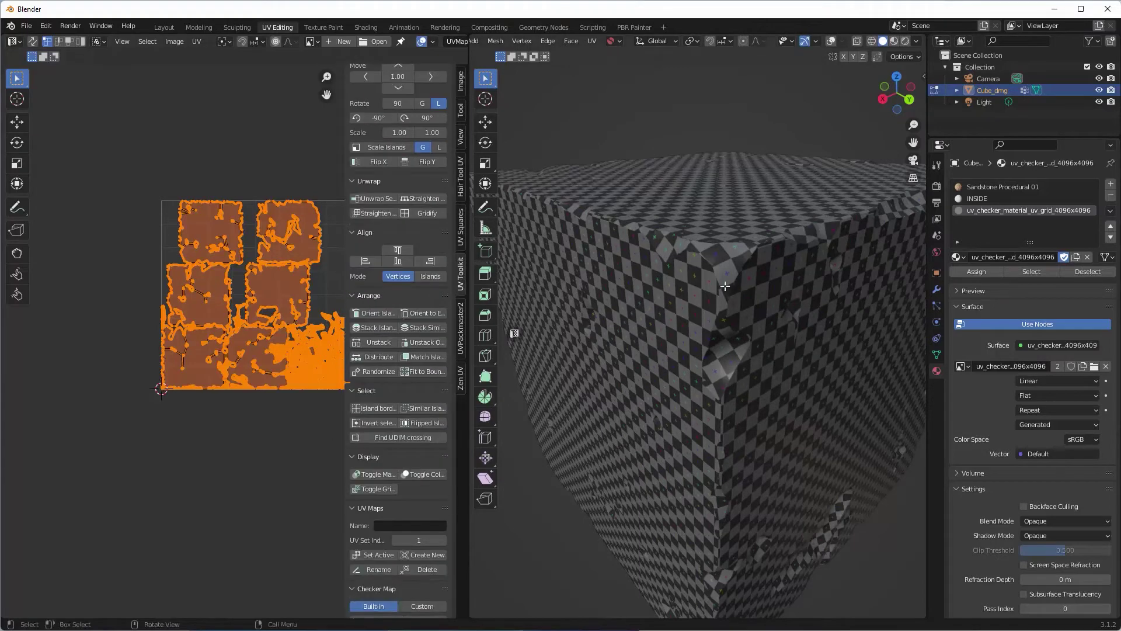
{"action": "scroll", "coordinate": [415, 465], "scroll_direction": "down", "scroll_amount": 2}
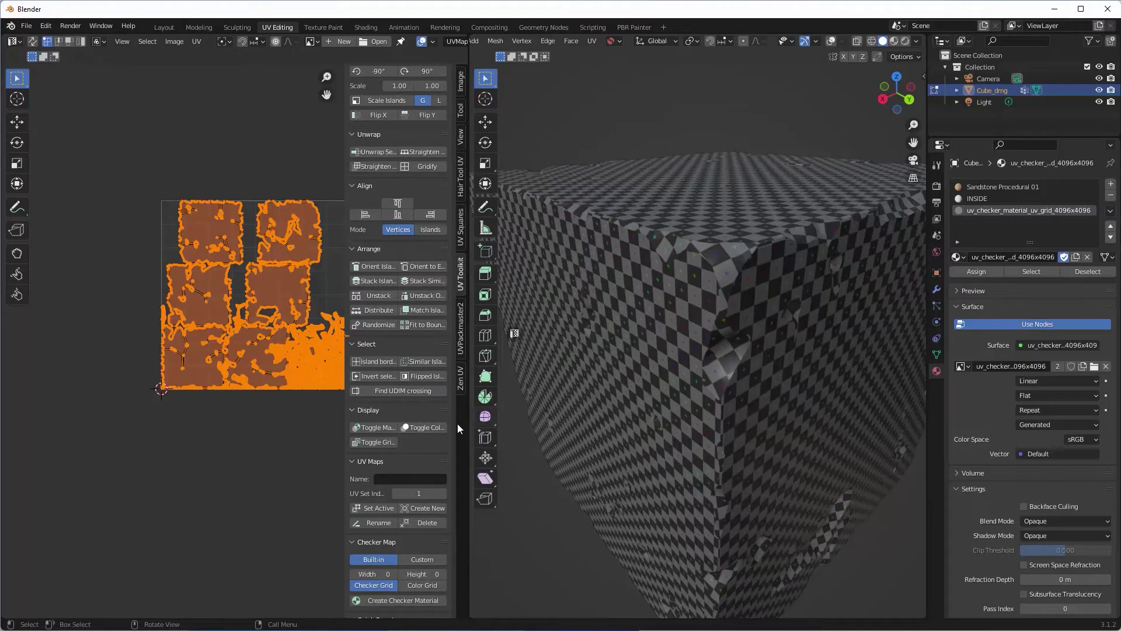
{"action": "scroll", "coordinate": [420, 429], "scroll_direction": "down", "scroll_amount": 2}
{"action": "scroll", "coordinate": [419, 430], "scroll_direction": "down", "scroll_amount": 5}
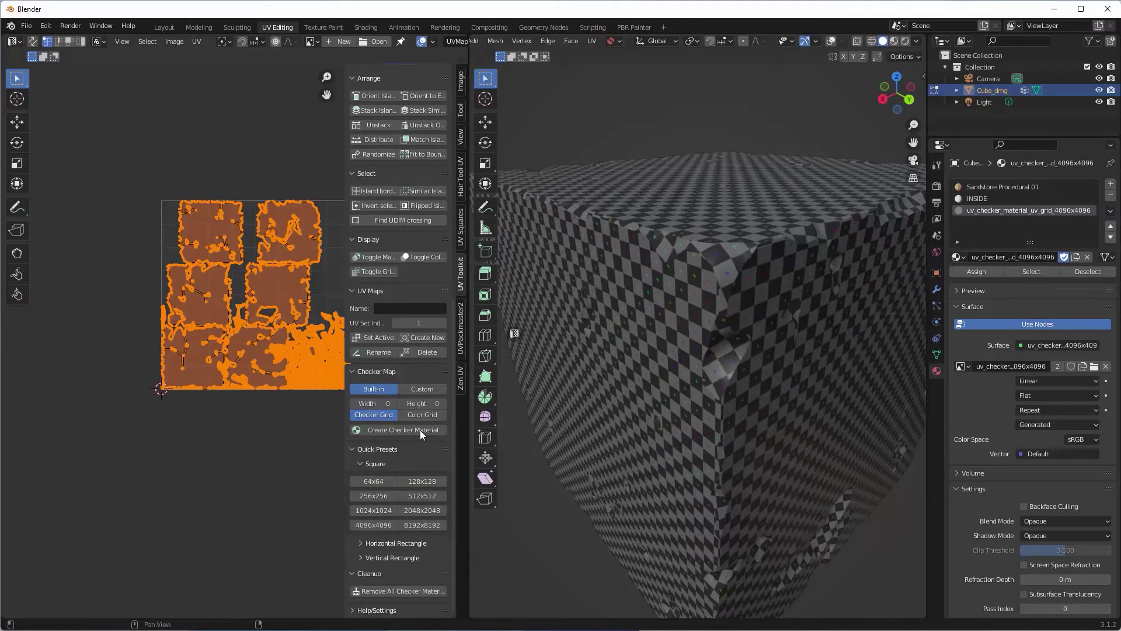
{"action": "left_click", "coordinate": [393, 591]}
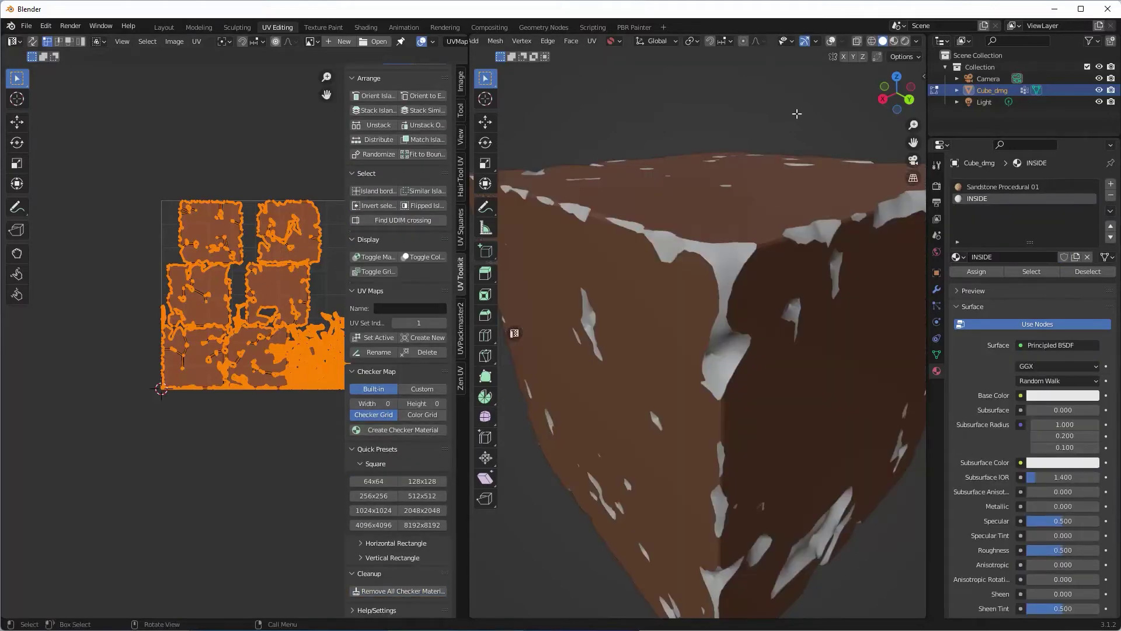
In Material Preview and Shading, duplicate Sandstone Procedural 01 into Sandstone Procedural 01.001, then select INSIDE.
{"action": "left_click", "coordinate": [894, 41]}
{"action": "middle_click_drag", "start_coordinate": [751, 244], "coordinate": [757, 257]}
{"action": "left_click", "coordinate": [367, 27]}
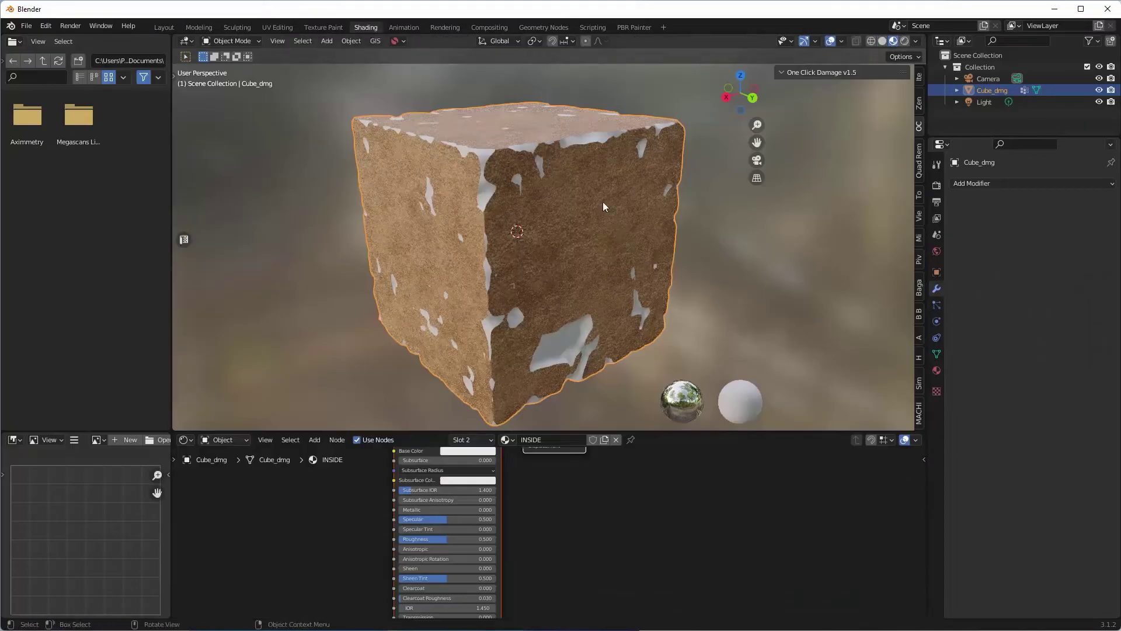
{"action": "left_click", "coordinate": [937, 373]}
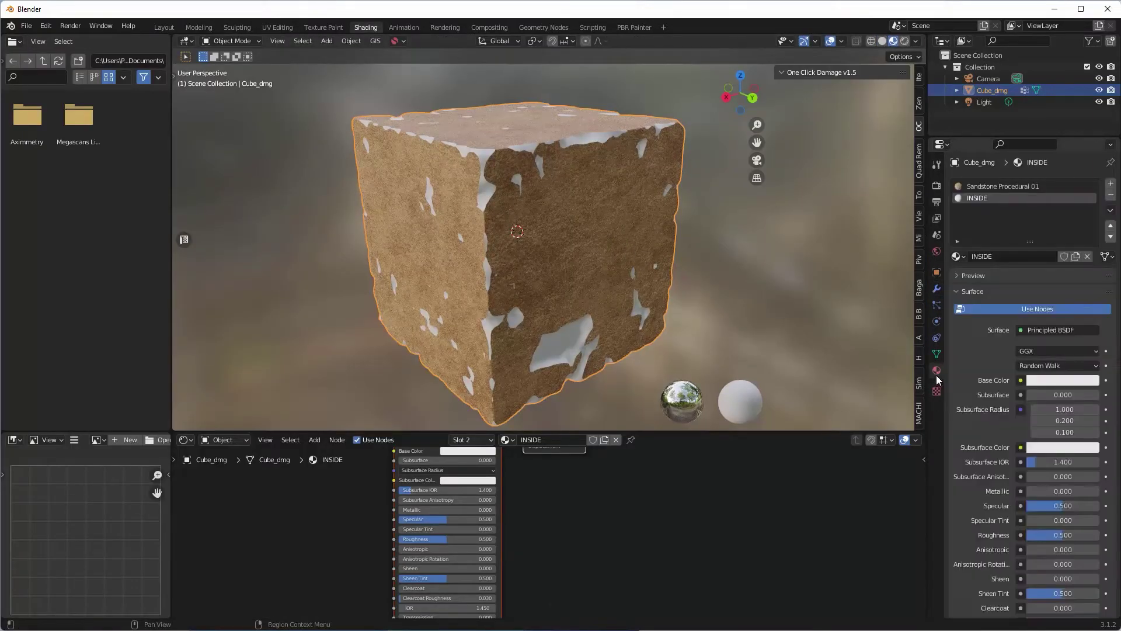
{"action": "left_click", "coordinate": [1010, 187]}
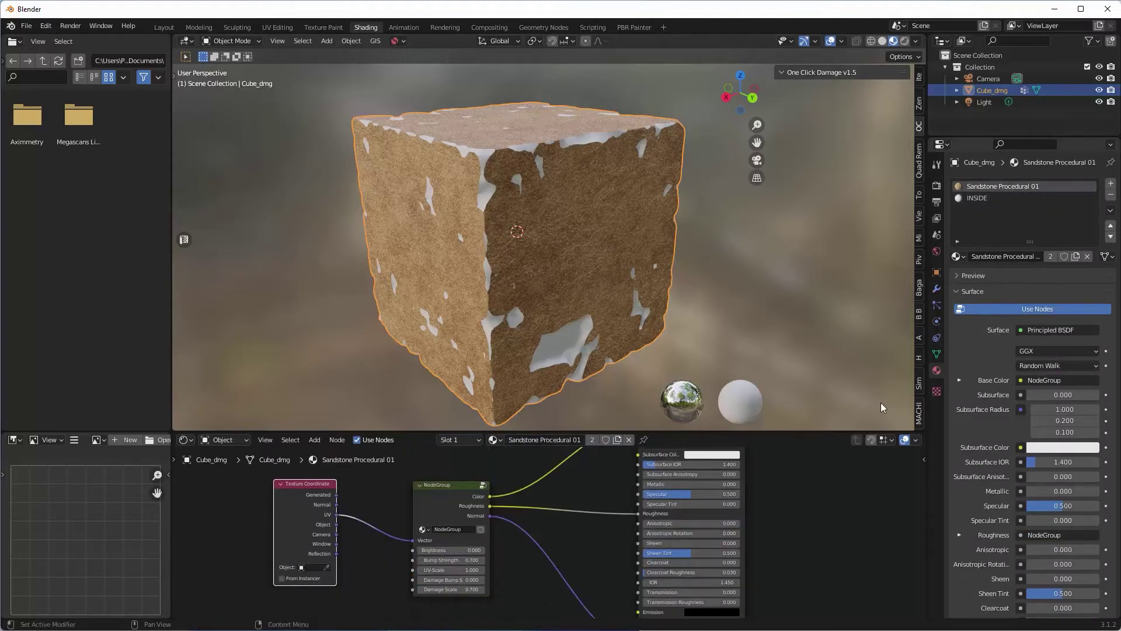
{"action": "middle_click_drag", "start_coordinate": [809, 440], "coordinate": [797, 547]}
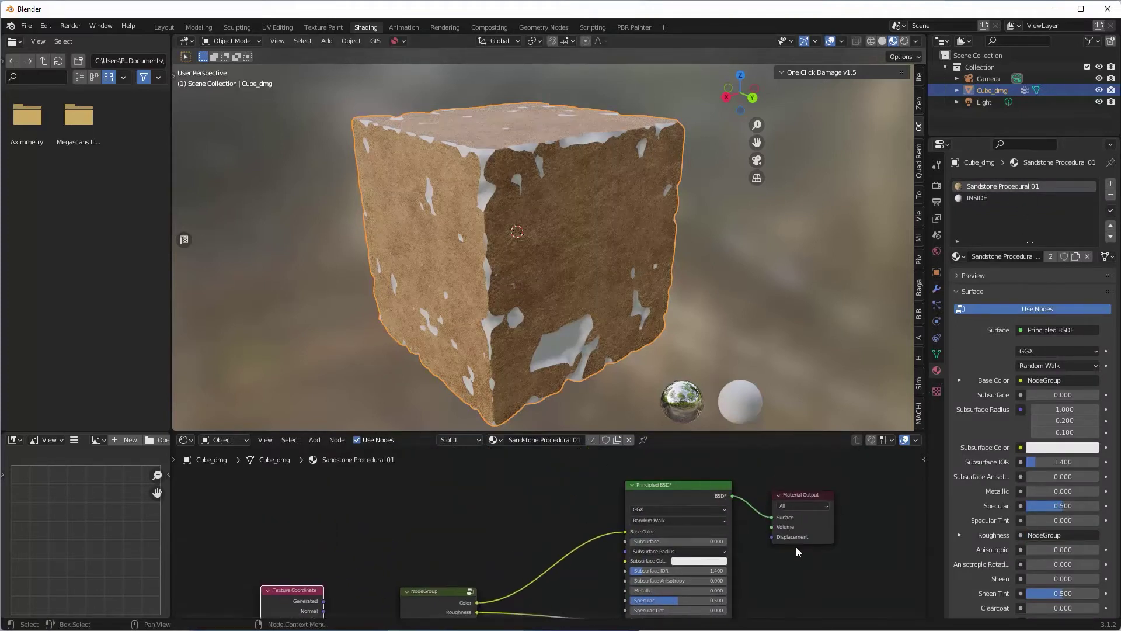
{"action": "left_click", "coordinate": [617, 440]}
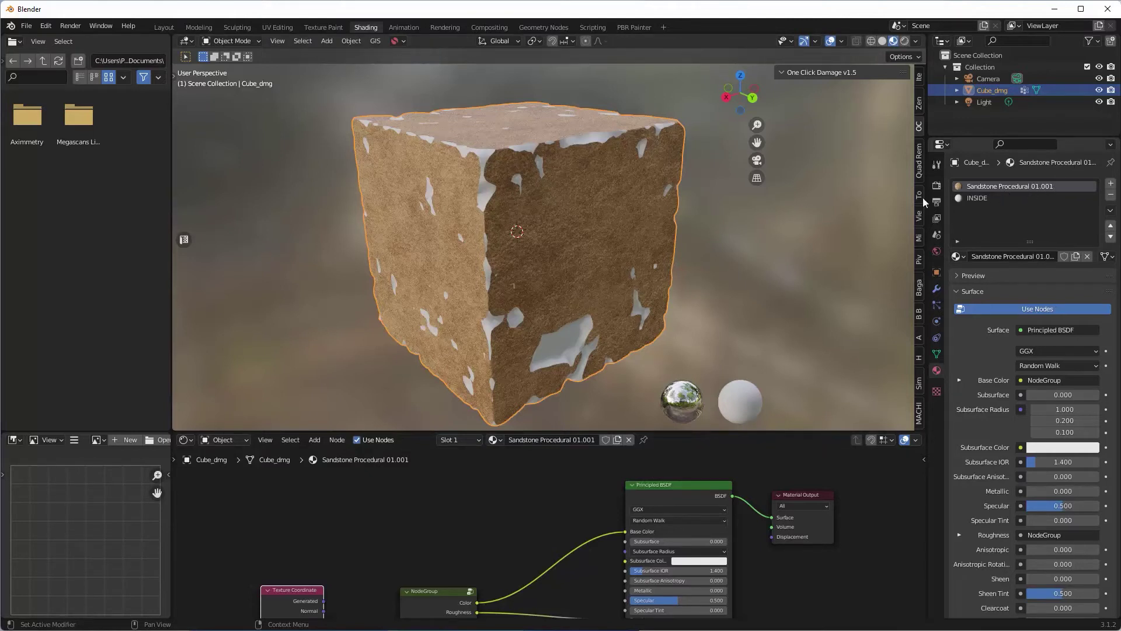
{"action": "left_click", "coordinate": [980, 198]}
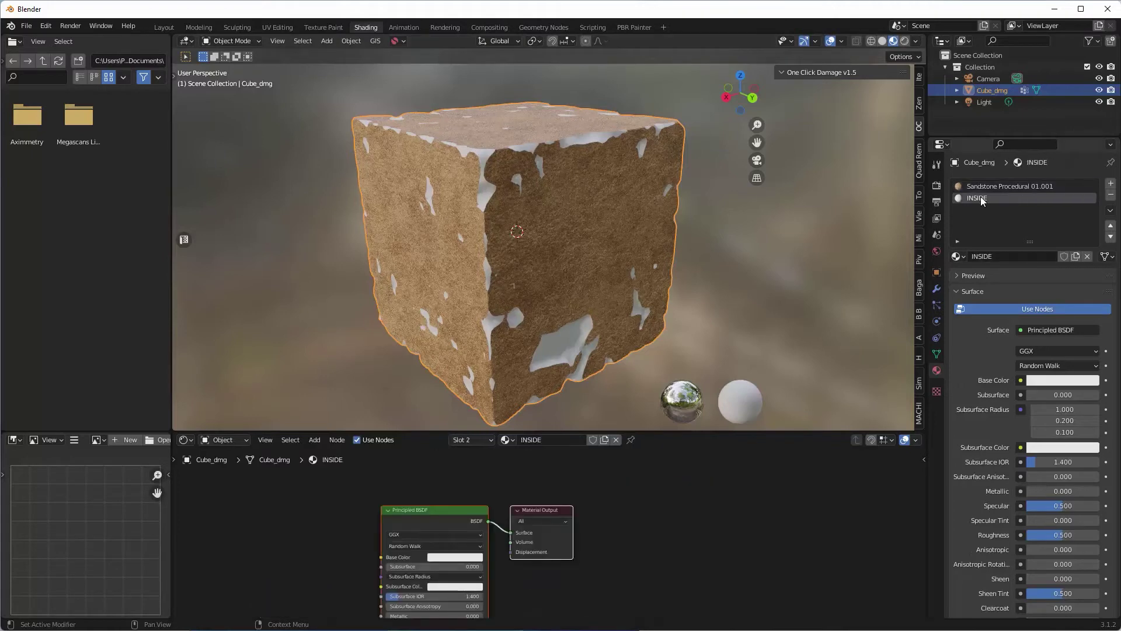
Assign Sandstone Procedural 01 to the cube's second material slot.
{"action": "left_click", "coordinate": [957, 256]}
{"action": "left_click", "coordinate": [982, 286]}
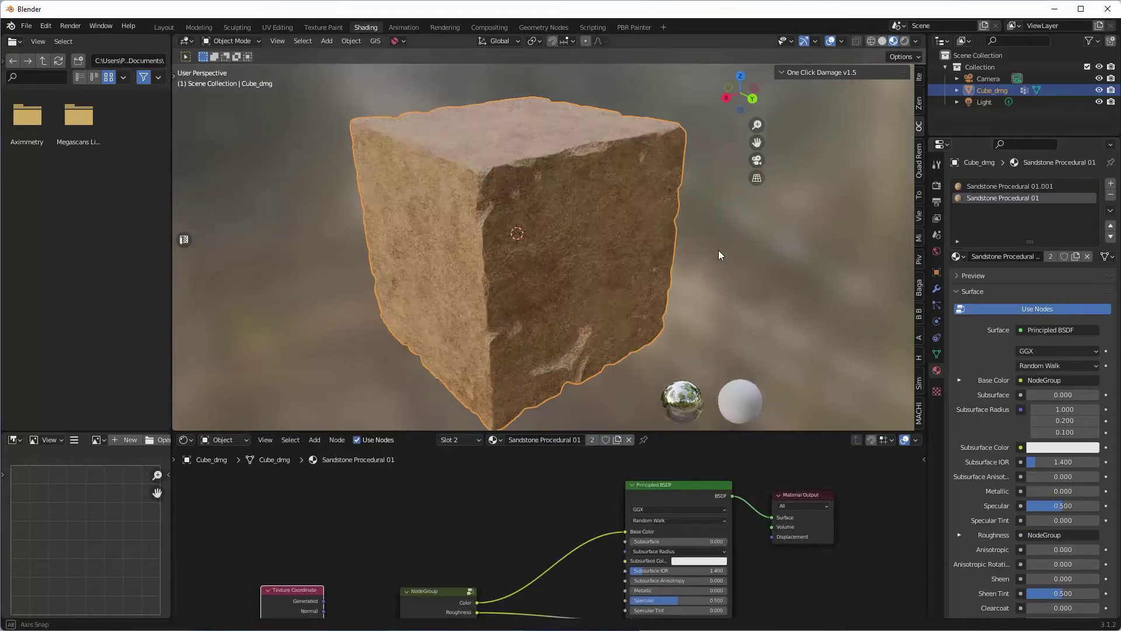
{"action": "scroll", "coordinate": [703, 250], "scroll_direction": "up", "scroll_amount": 2}
{"action": "middle_click_drag", "start_coordinate": [703, 251], "coordinate": [607, 217]}
{"action": "scroll", "coordinate": [654, 228], "scroll_direction": "up", "scroll_amount": 3}
{"action": "scroll", "coordinate": [581, 229], "scroll_direction": "up", "scroll_amount": 2}
{"action": "scroll", "coordinate": [579, 229], "scroll_direction": "down", "scroll_amount": 3}
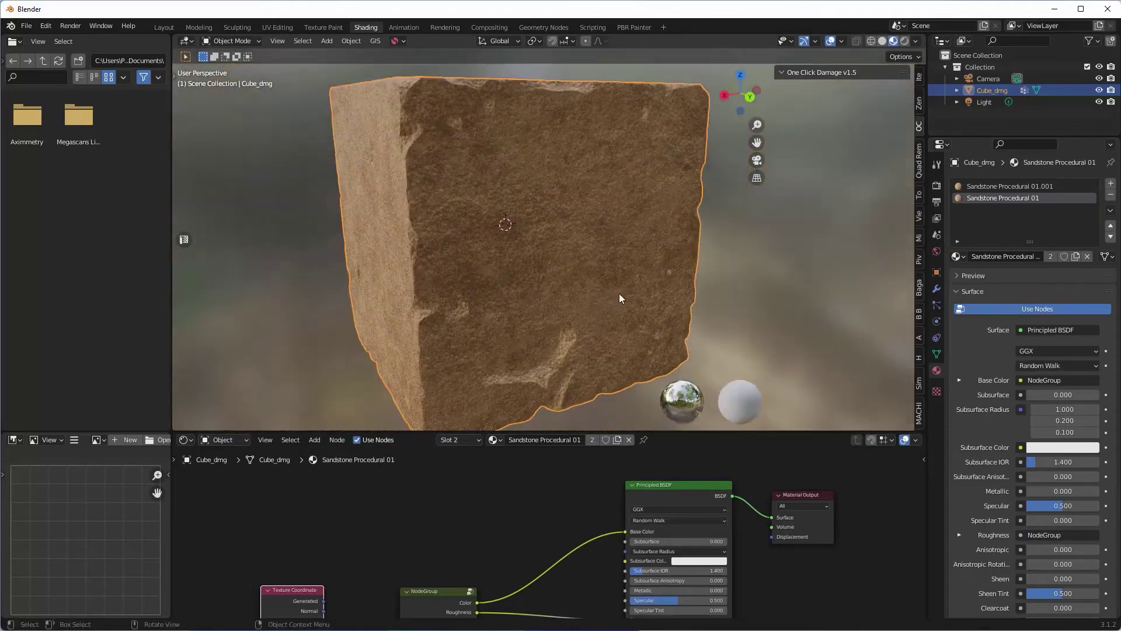
{"action": "middle_click_drag", "start_coordinate": [549, 503], "coordinate": [573, 541]}
{"action": "scroll", "coordinate": [553, 545], "scroll_direction": "up", "scroll_amount": 2}
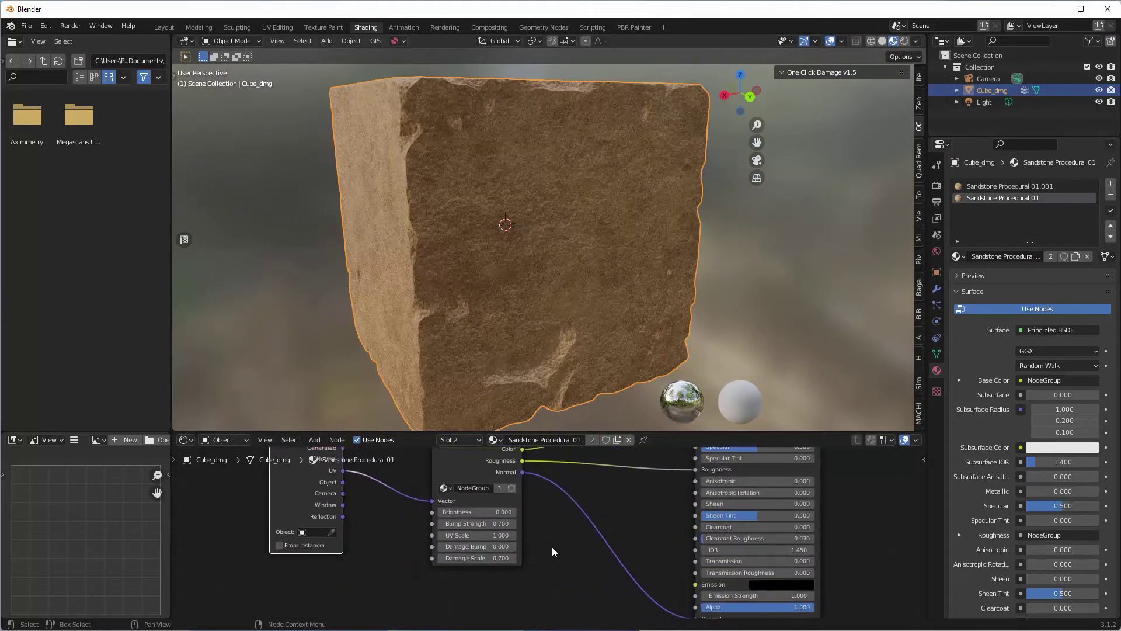
Set the NodeGroup Brightness to 0.150, then raise it to about 0.268.
{"action": "left_click", "coordinate": [496, 514]}
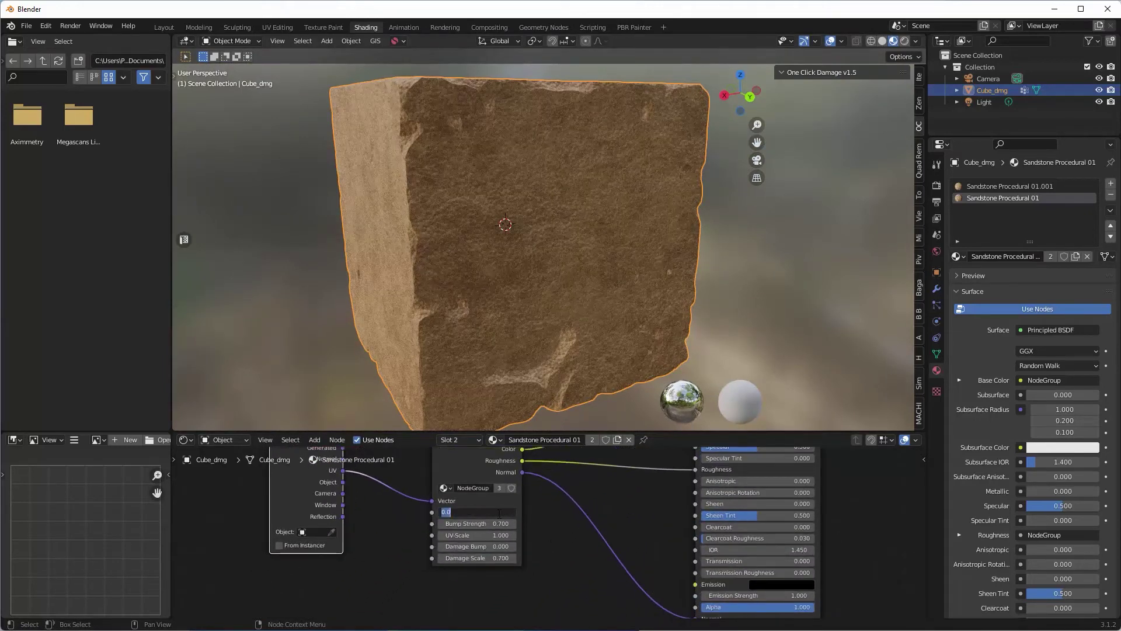
{"action": "key", "text": "BackSpace"}
{"action": "key", "text": "Return"}
{"action": "mouse_move", "coordinate": [494, 516]}
{"action": "left_mouse_down"}
{"action": "mouse_move", "coordinate": [526, 515]}
{"action": "mouse_move", "coordinate": [514, 516]}
{"action": "left_mouse_up"}
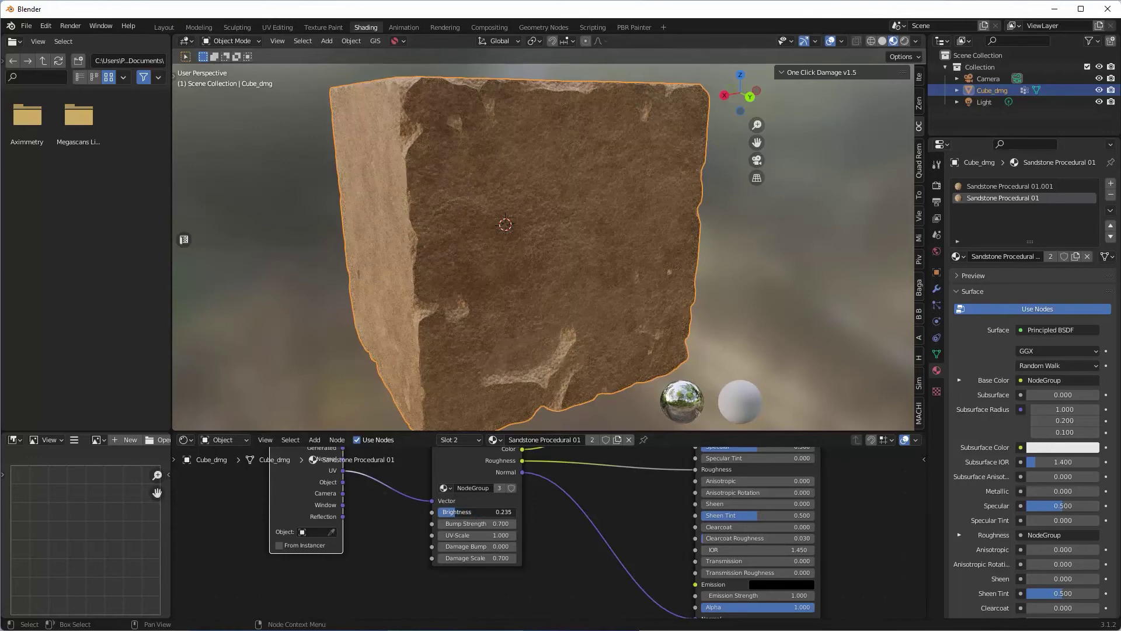
{"action": "middle_click_drag", "start_coordinate": [570, 254], "coordinate": [612, 257]}
{"action": "middle_click_drag", "start_coordinate": [605, 381], "coordinate": [560, 424]}
{"action": "left_click_drag", "start_coordinate": [493, 506], "coordinate": [503, 507]}
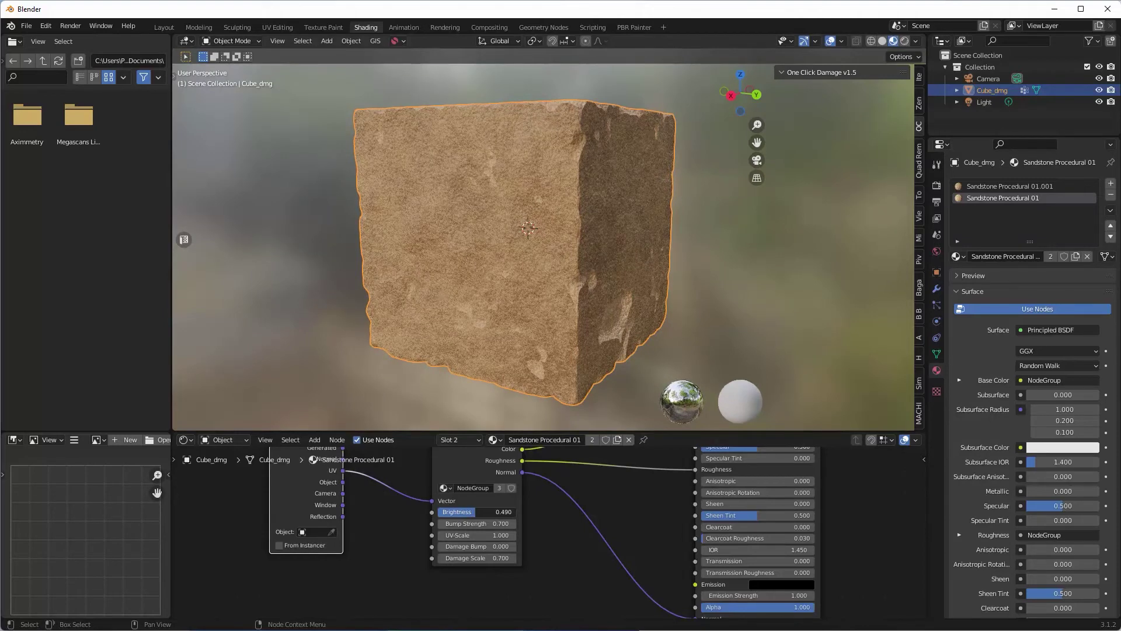
Try Brightness values 0.5 and 1.0, then settle on 0.278.
{"action": "left_click", "coordinate": [486, 511]}
{"action": "type", "text": "0.5"}
{"action": "key", "text": "Return"}
{"action": "left_click", "coordinate": [486, 511]}
{"action": "type", "text": "1"}
{"action": "key", "text": "Return"}
{"action": "left_click_drag", "start_coordinate": [514, 512], "coordinate": [476, 511]}
{"action": "mouse_move", "coordinate": [646, 199]}
{"action": "middle_mouse_down"}
{"action": "mouse_move", "coordinate": [570, 234]}
{"action": "mouse_move", "coordinate": [461, 218]}
{"action": "mouse_move", "coordinate": [420, 230]}
{"action": "mouse_move", "coordinate": [313, 228]}
{"action": "mouse_move", "coordinate": [445, 259]}
{"action": "middle_mouse_up"}
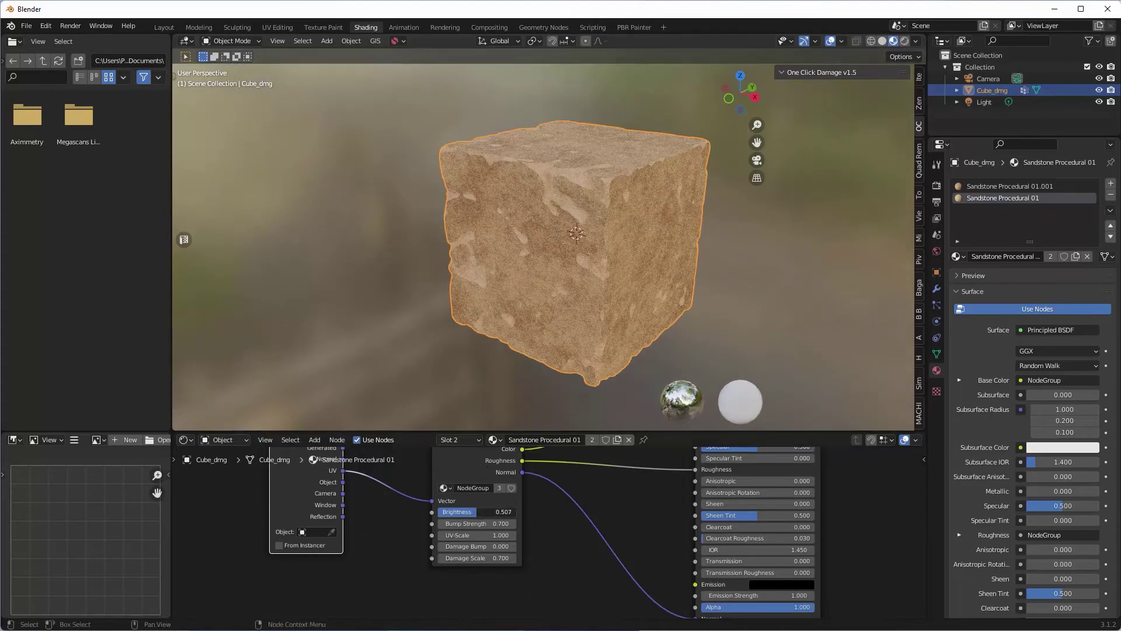
{"action": "left_click_drag", "start_coordinate": [477, 512], "coordinate": [462, 511]}
{"action": "middle_click_drag", "start_coordinate": [594, 336], "coordinate": [638, 262]}
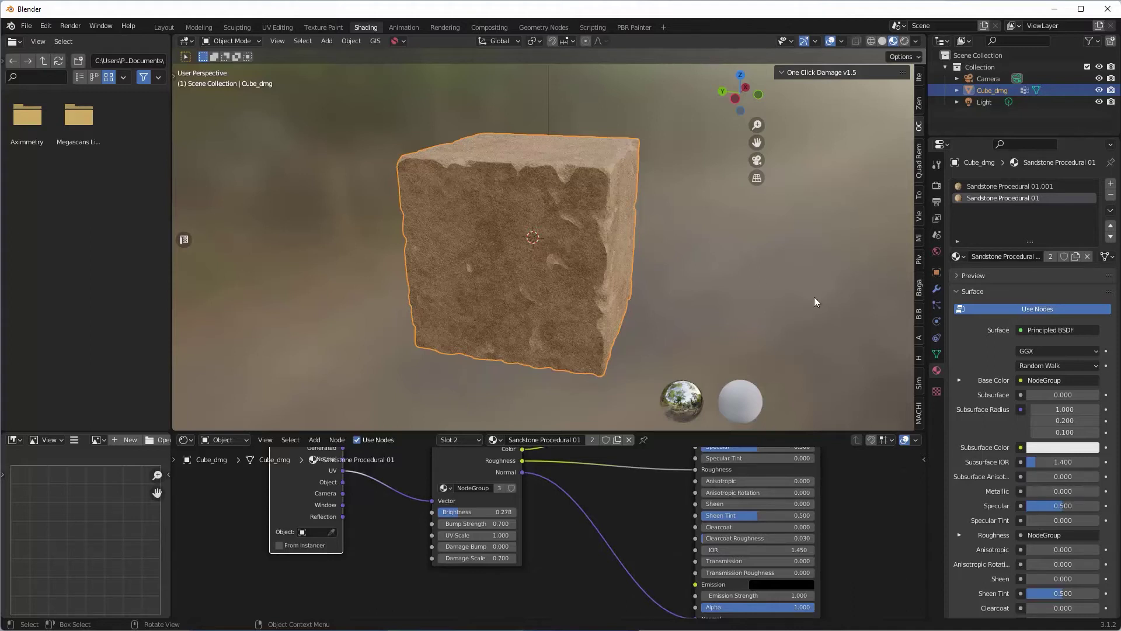
Open the Blender Baker panel and set its output path to the Baked Textures folder.
{"action": "left_click", "coordinate": [919, 314]}
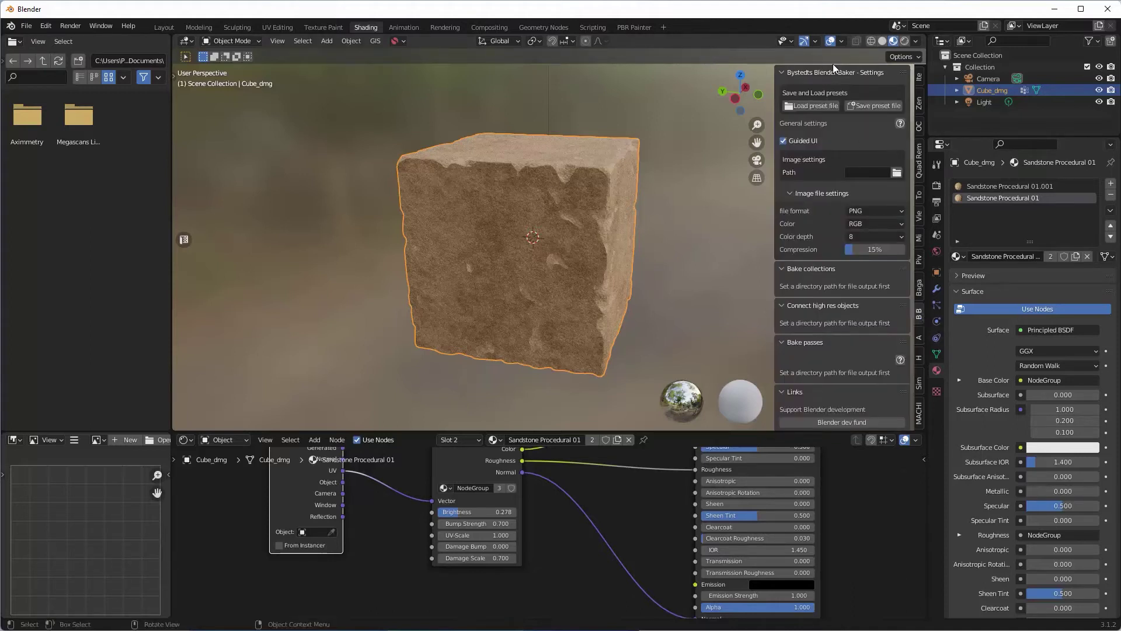
{"action": "middle_click_drag", "start_coordinate": [638, 240], "coordinate": [628, 241]}
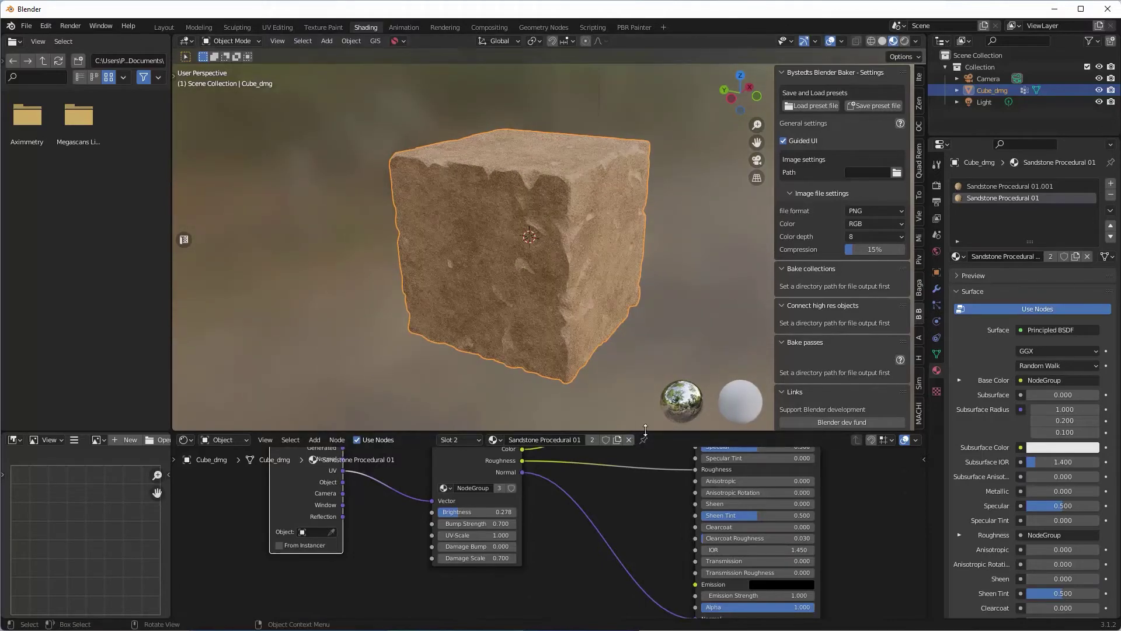
{"action": "left_click_drag", "start_coordinate": [645, 430], "coordinate": [645, 503]}
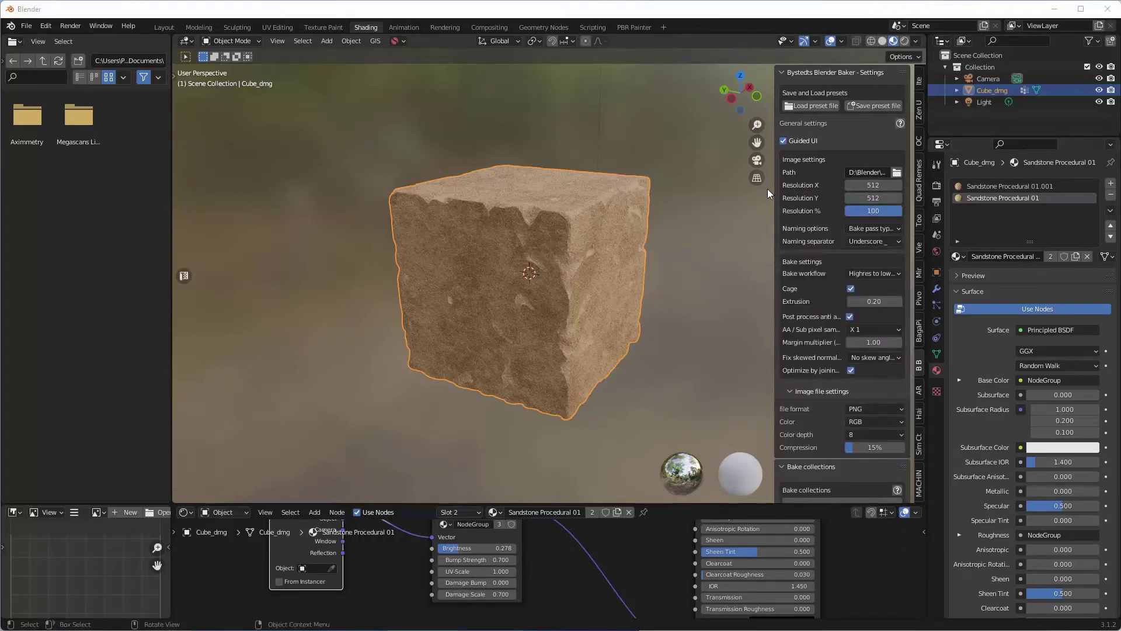
{"action": "left_click_drag", "start_coordinate": [774, 190], "coordinate": [733, 190]}
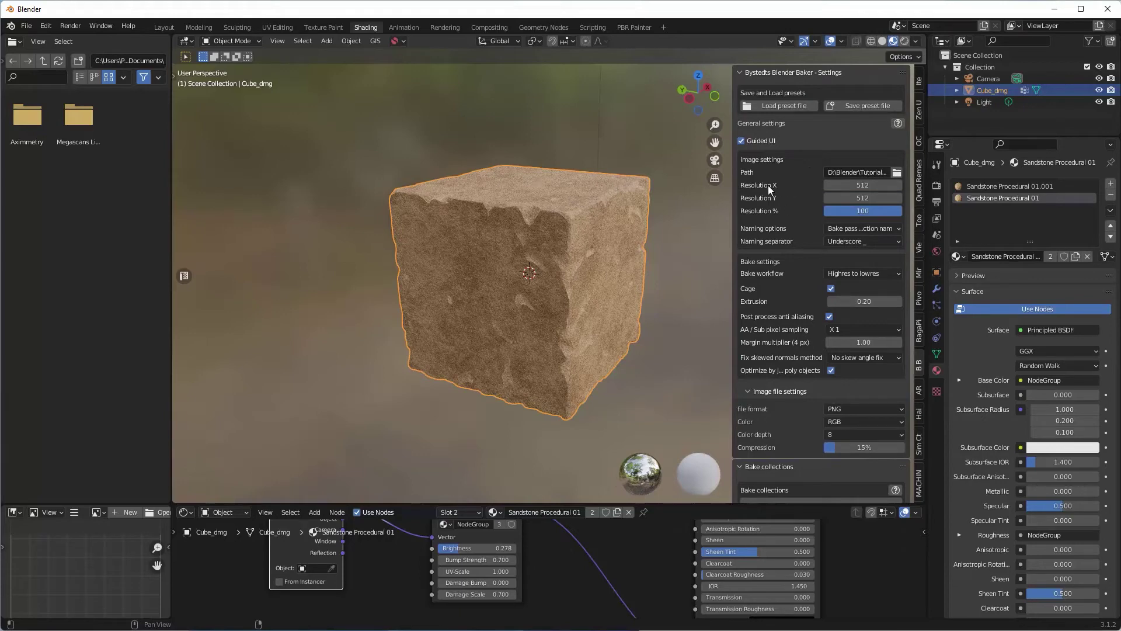
{"action": "left_click", "coordinate": [897, 173]}
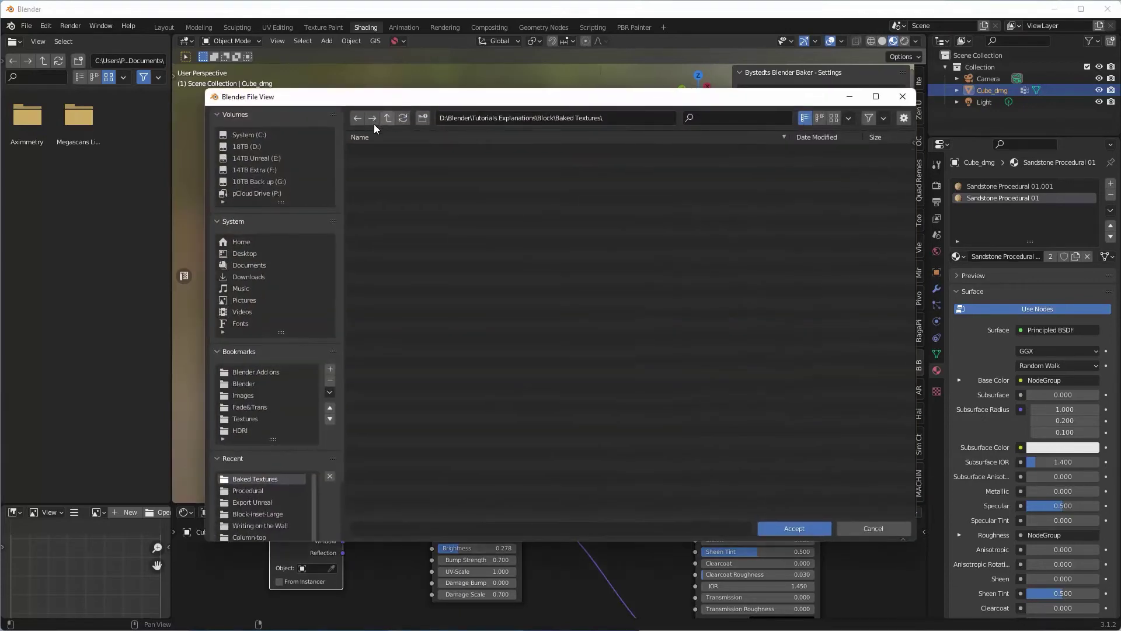
{"action": "left_click", "coordinate": [803, 525]}
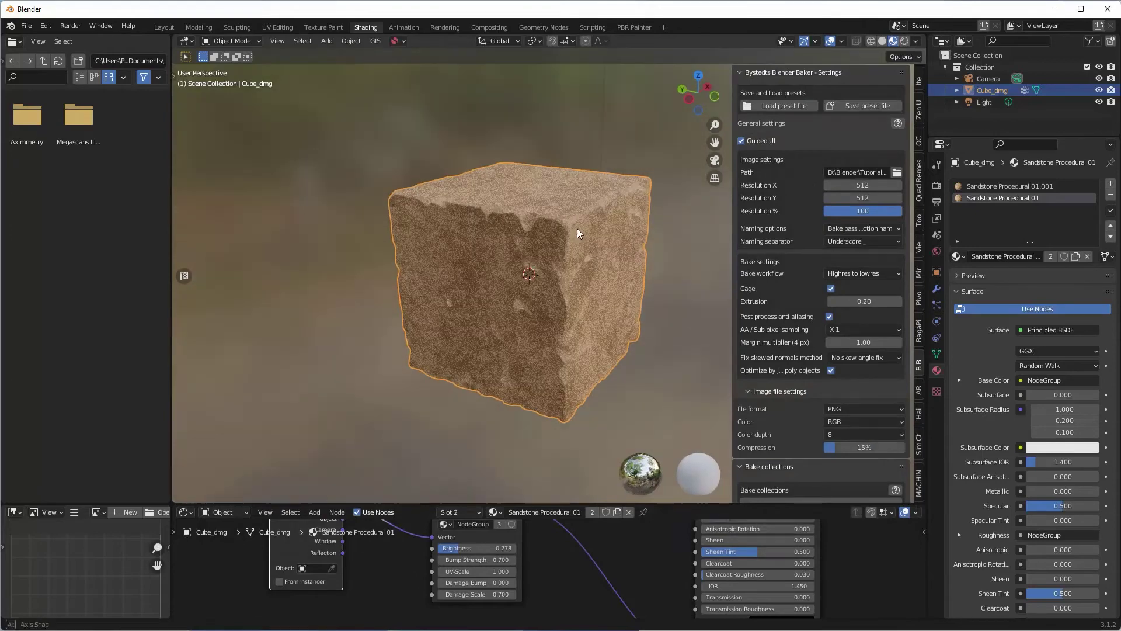
Set bake Resolution X and Y to 2056, keeping the percentage at 100.
{"action": "left_click", "coordinate": [874, 188]}
{"action": "type", "text": "20"}
{"action": "key", "text": "Tab"}
{"action": "type", "text": "2056"}
{"action": "key", "text": "Tab"}
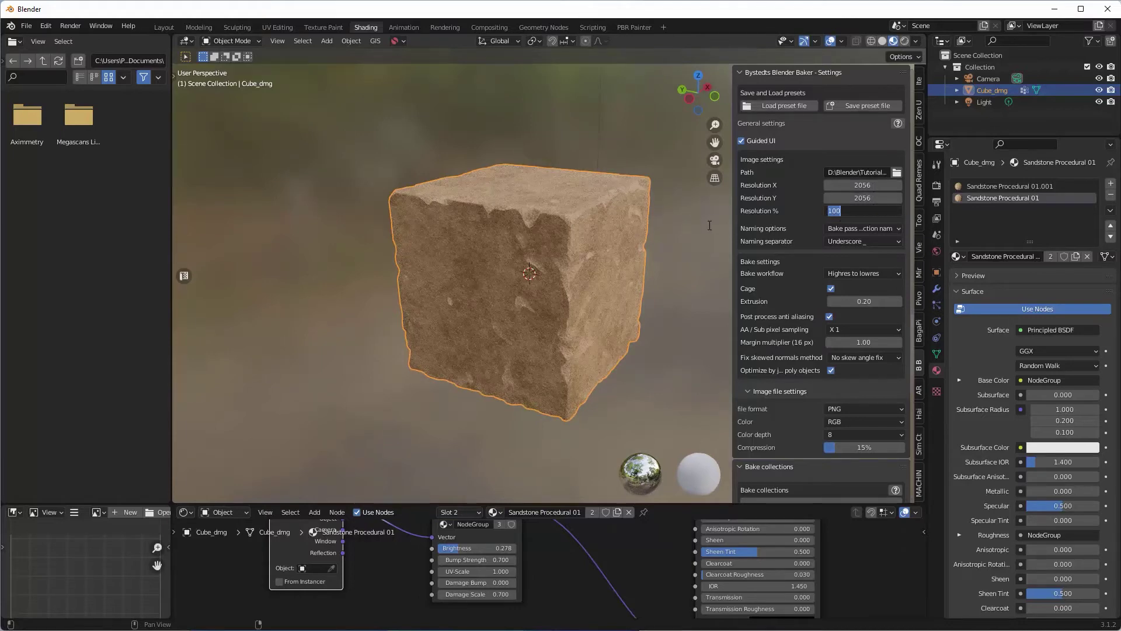
{"action": "key", "text": "Return"}
{"action": "middle_click_drag", "start_coordinate": [662, 246], "coordinate": [636, 255]}
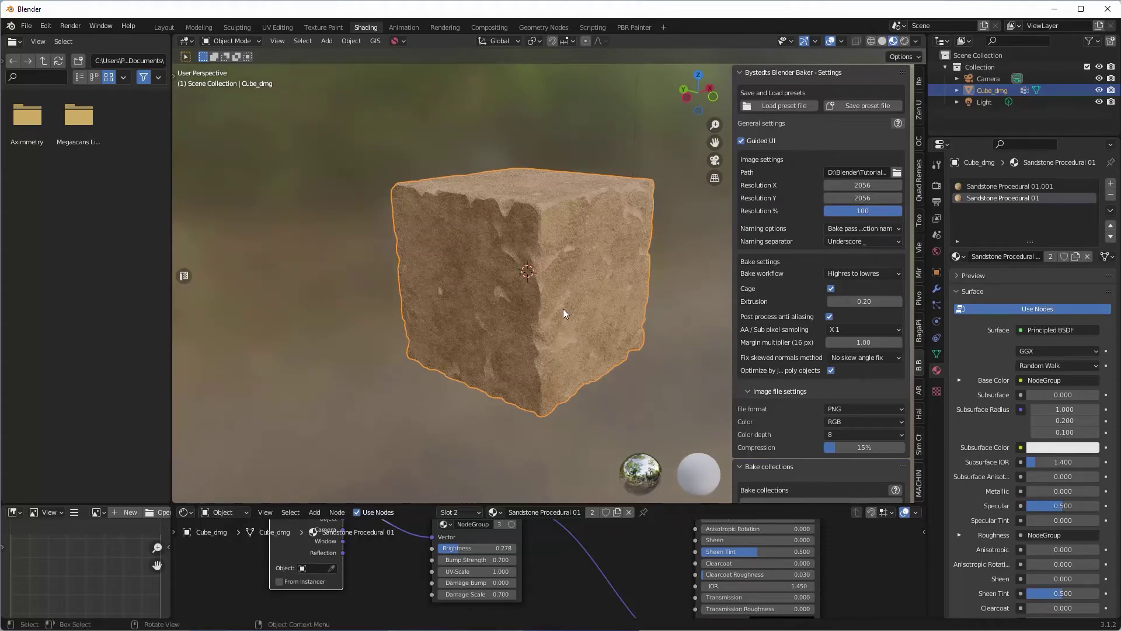
{"action": "middle_click_drag", "start_coordinate": [564, 308], "coordinate": [552, 289], "text": "shift"}
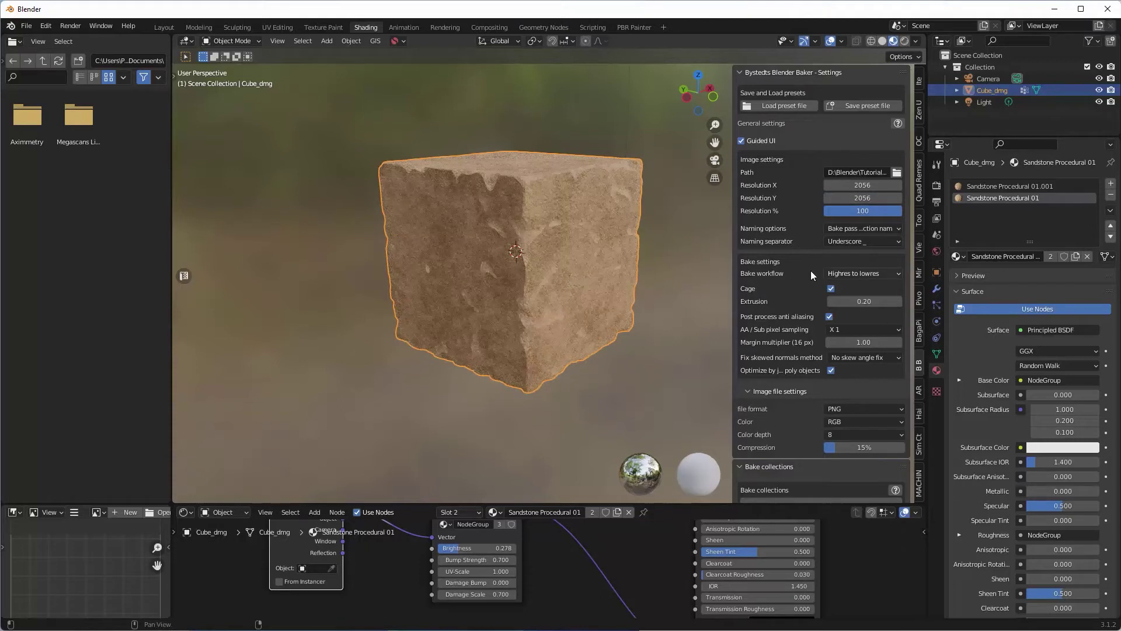
{"action": "left_click", "coordinate": [872, 273]}
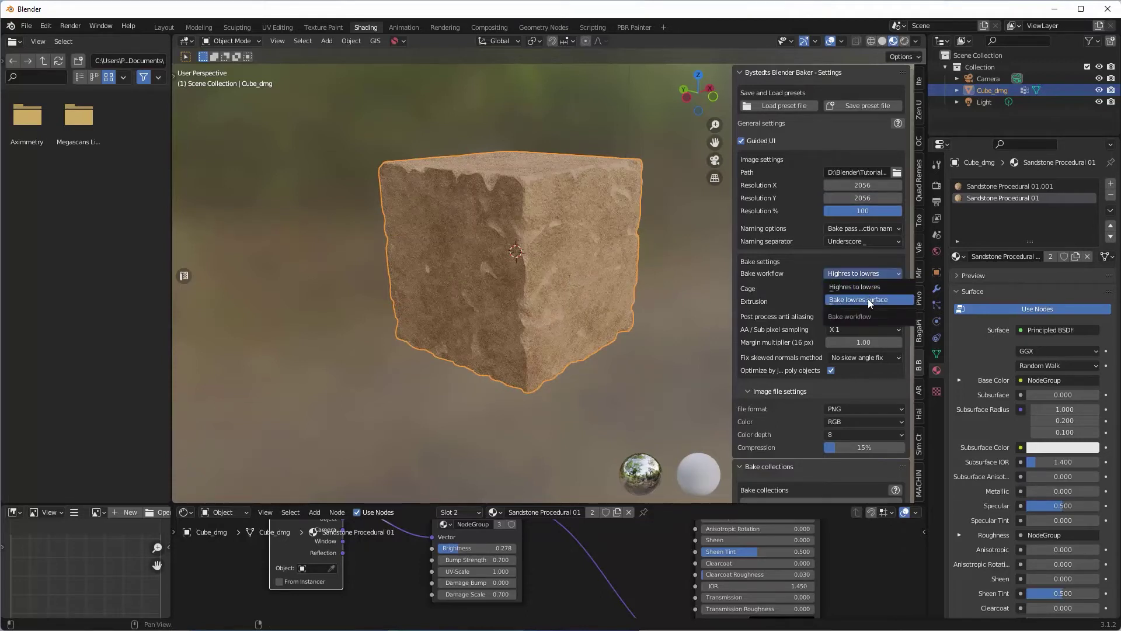
Set the bake workflow to Bake lowres surface and create a bake collection.
{"action": "left_click", "coordinate": [868, 299]}
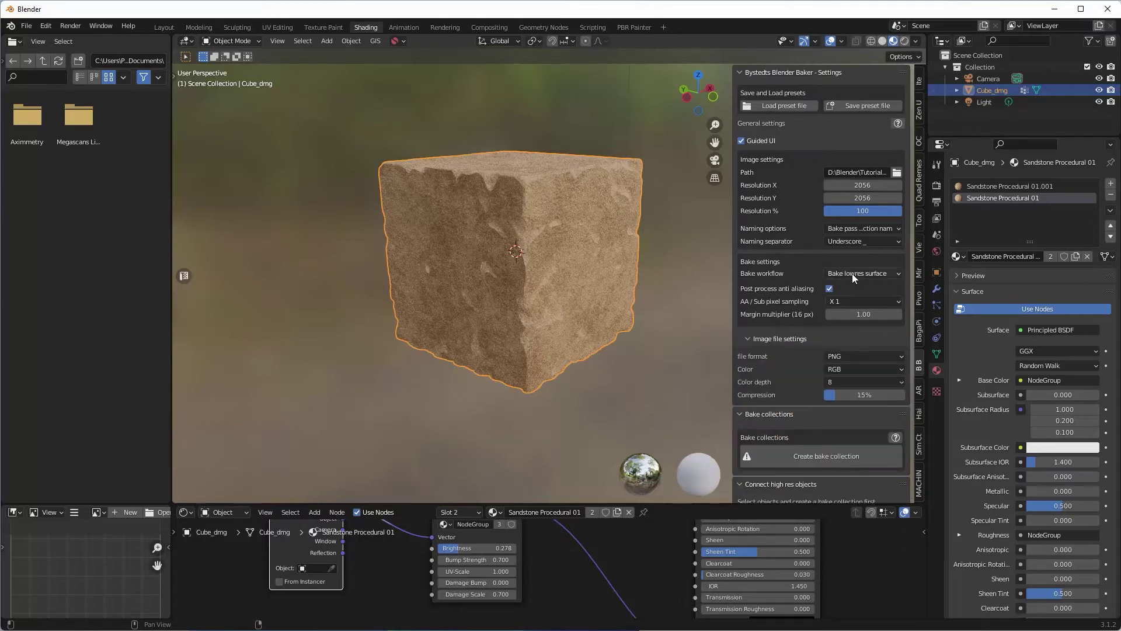
{"action": "scroll", "coordinate": [801, 325], "scroll_direction": "down", "scroll_amount": 4}
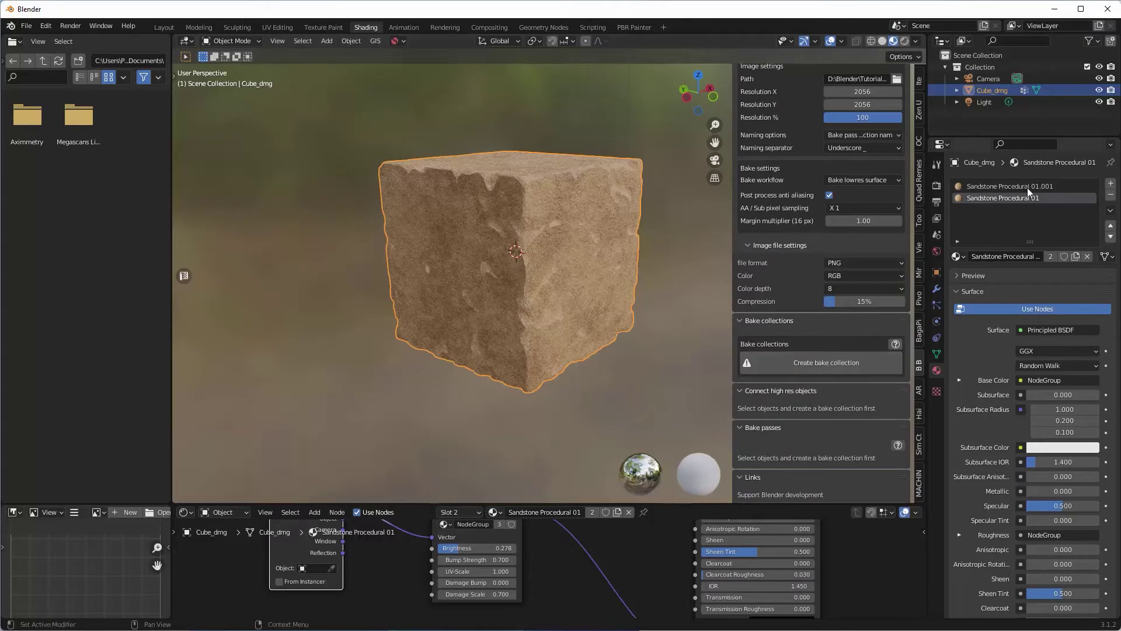
{"action": "left_click", "coordinate": [832, 364]}
{"action": "scroll", "coordinate": [852, 324], "scroll_direction": "down", "scroll_amount": 1}
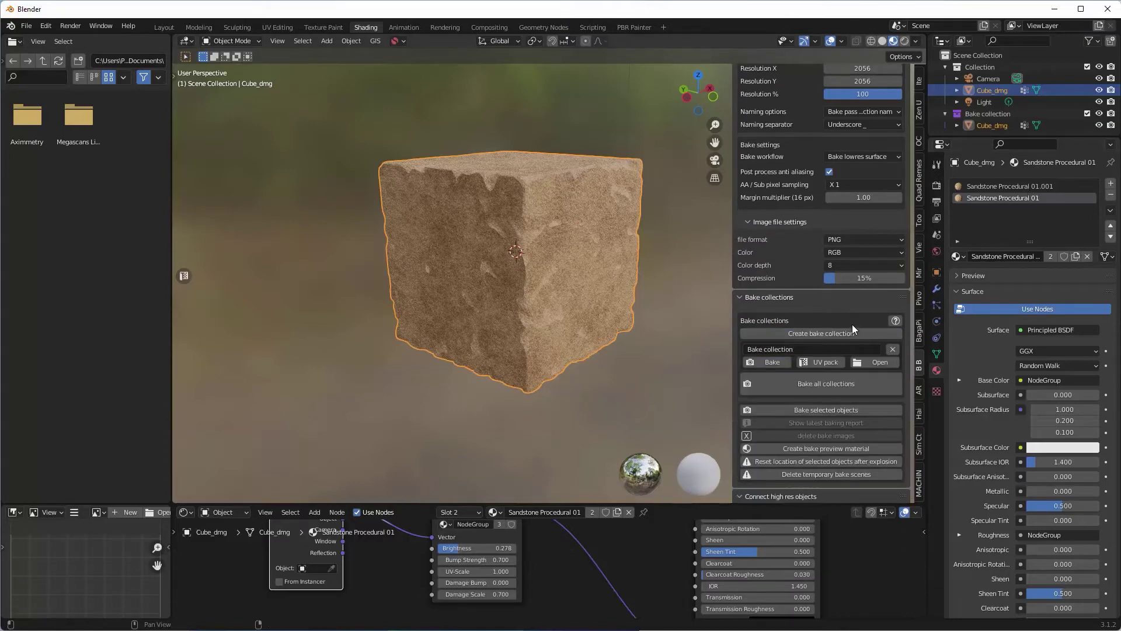
Rename the new bake collection to Basic-Cube-Block.
{"action": "double_click", "coordinate": [814, 348]}
{"action": "type", "text": "Basic-Cube-Block"}
{"action": "key", "text": "Return"}
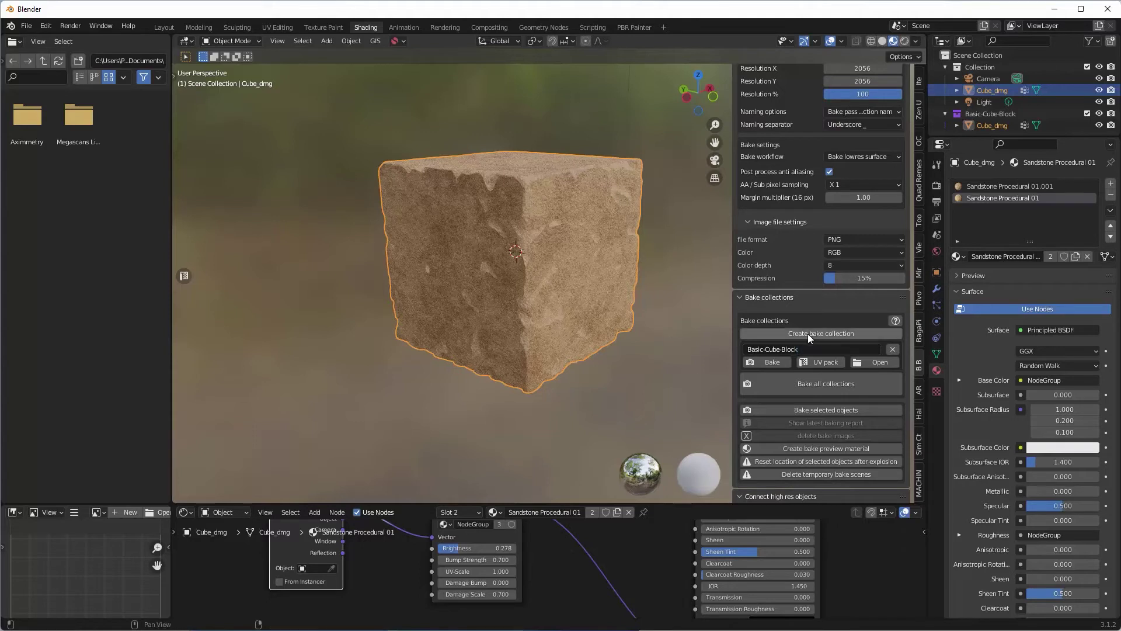
{"action": "scroll", "coordinate": [806, 339], "scroll_direction": "up", "scroll_amount": 1}
{"action": "scroll", "coordinate": [805, 367], "scroll_direction": "up", "scroll_amount": 2}
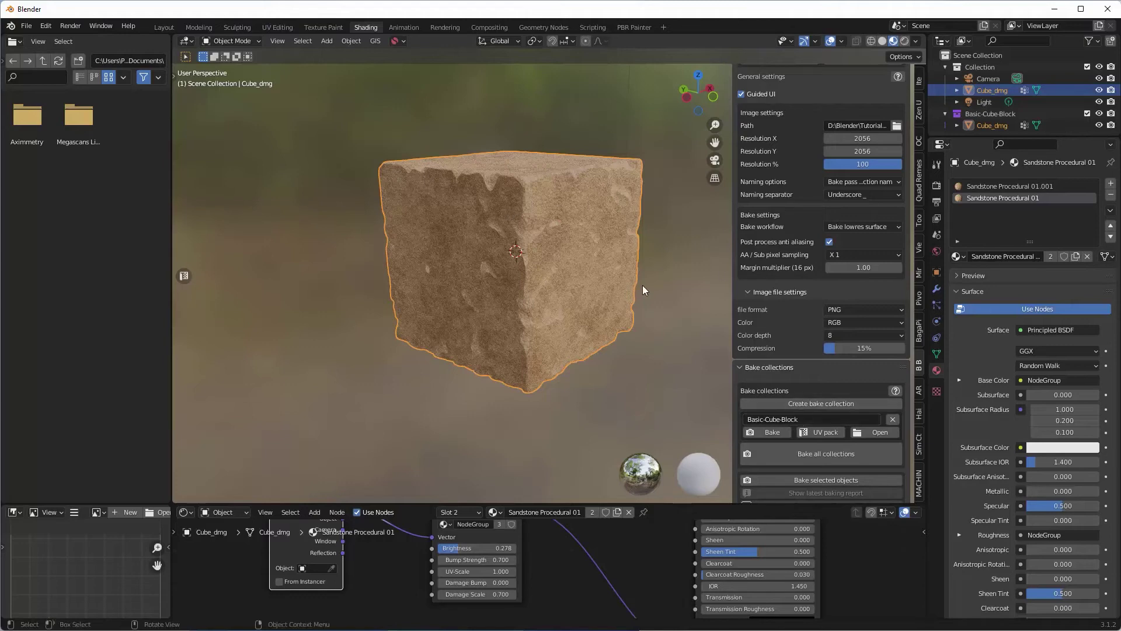
{"action": "scroll", "coordinate": [629, 288], "scroll_direction": "down", "scroll_amount": 1}
{"action": "scroll", "coordinate": [868, 334], "scroll_direction": "down", "scroll_amount": 1}
{"action": "scroll", "coordinate": [868, 331], "scroll_direction": "up", "scroll_amount": 1}
{"action": "scroll", "coordinate": [868, 331], "scroll_direction": "down", "scroll_amount": 5}
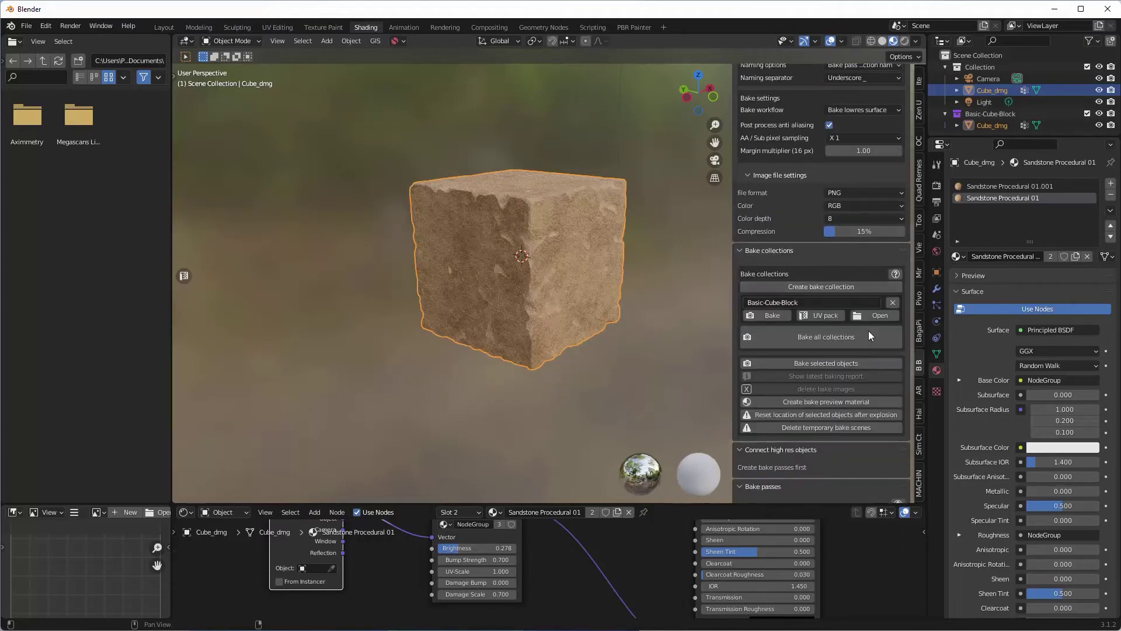
{"action": "scroll", "coordinate": [868, 331], "scroll_direction": "down", "scroll_amount": 9}
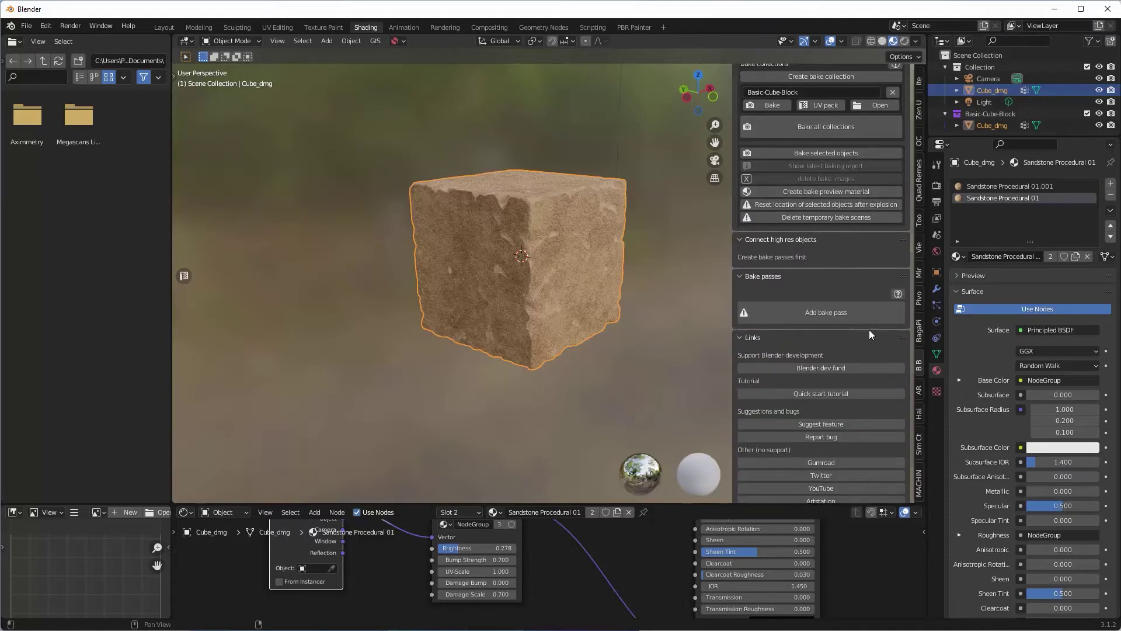
{"action": "left_click", "coordinate": [841, 314]}
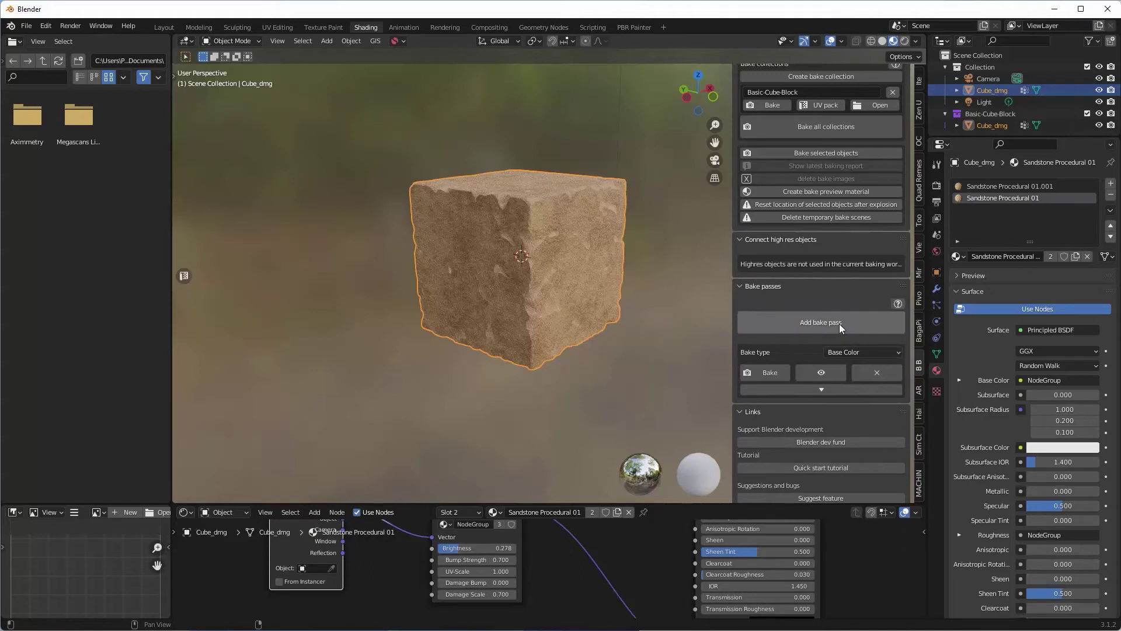
{"action": "left_click", "coordinate": [842, 324]}
{"action": "left_click", "coordinate": [864, 417]}
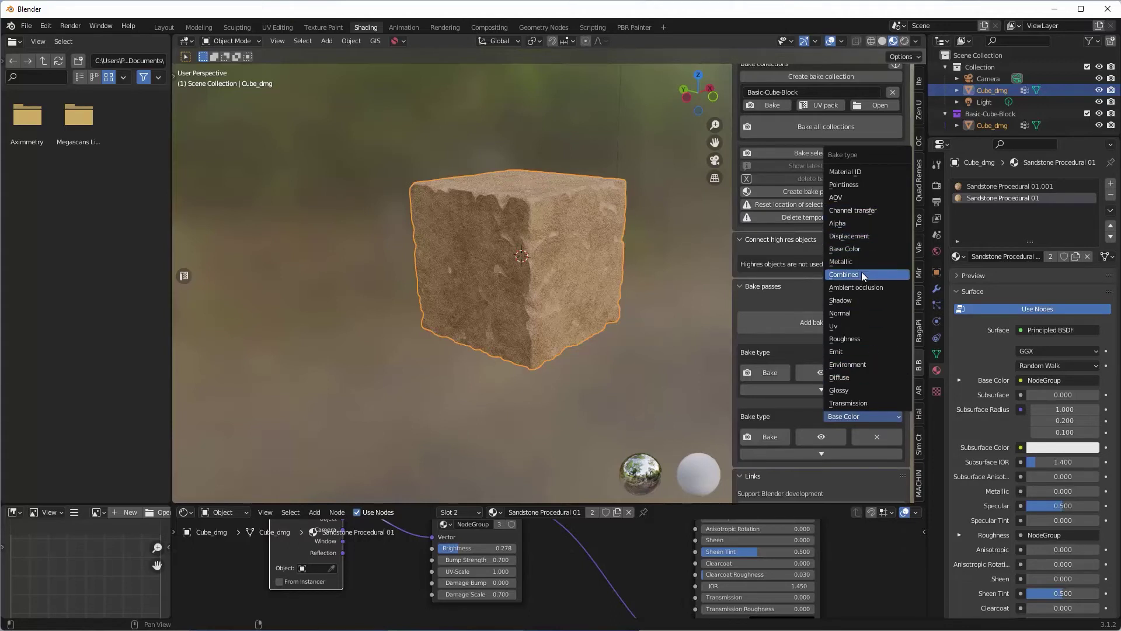
{"action": "left_click", "coordinate": [851, 338]}
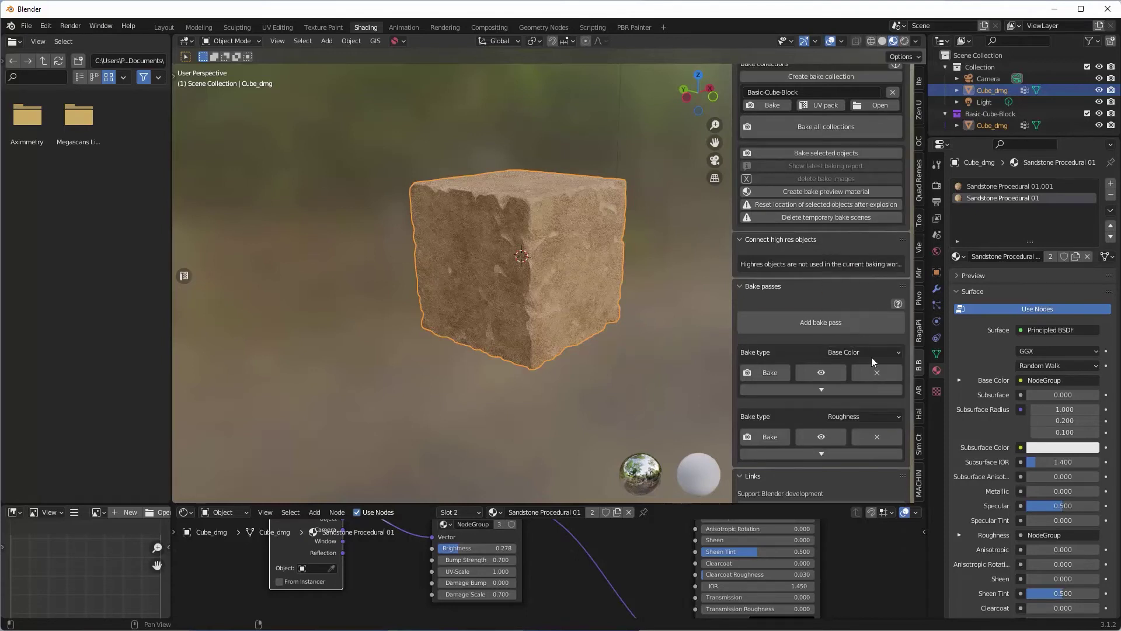
{"action": "scroll", "coordinate": [870, 398], "scroll_direction": "down", "scroll_amount": 2}
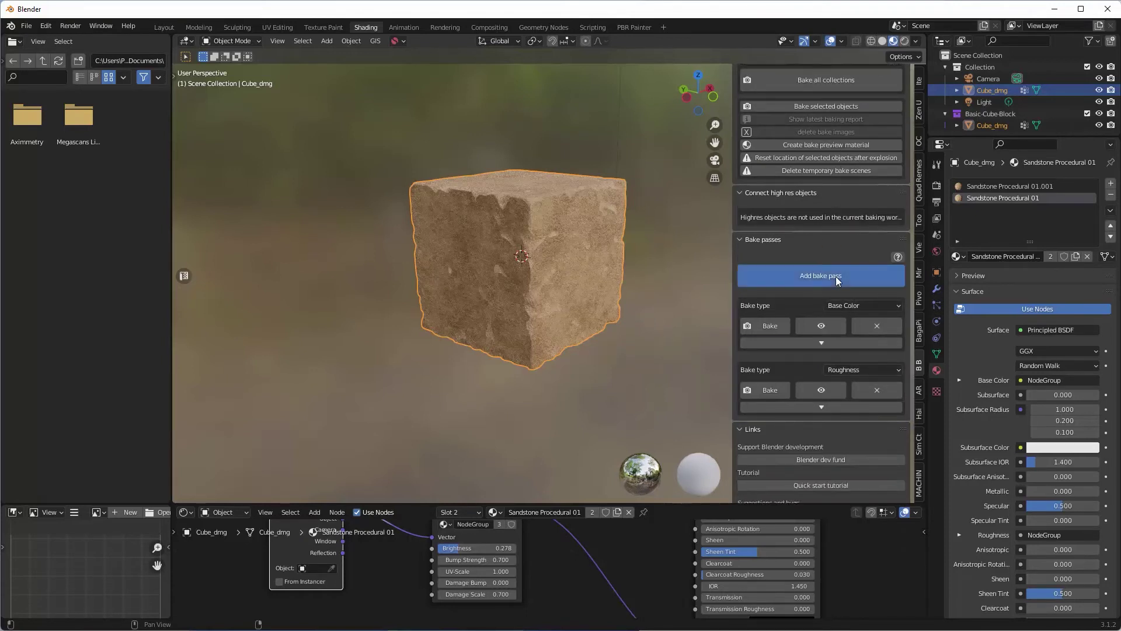
{"action": "left_click", "coordinate": [836, 276]}
{"action": "scroll", "coordinate": [856, 344], "scroll_direction": "down", "scroll_amount": 2}
{"action": "left_click", "coordinate": [855, 387]}
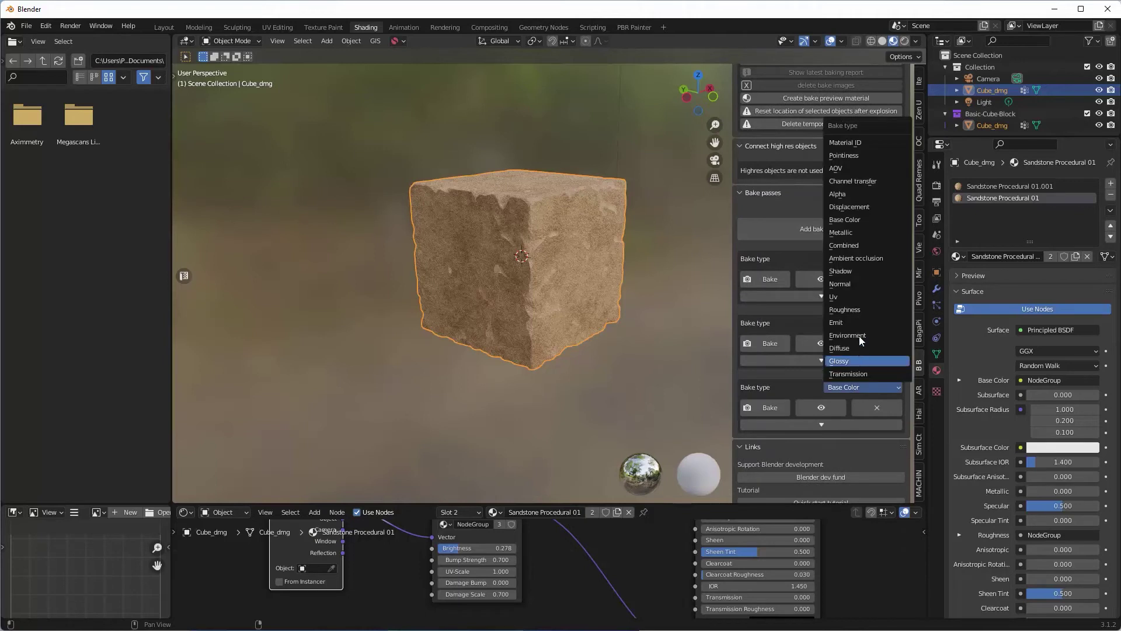
{"action": "left_click", "coordinate": [860, 285]}
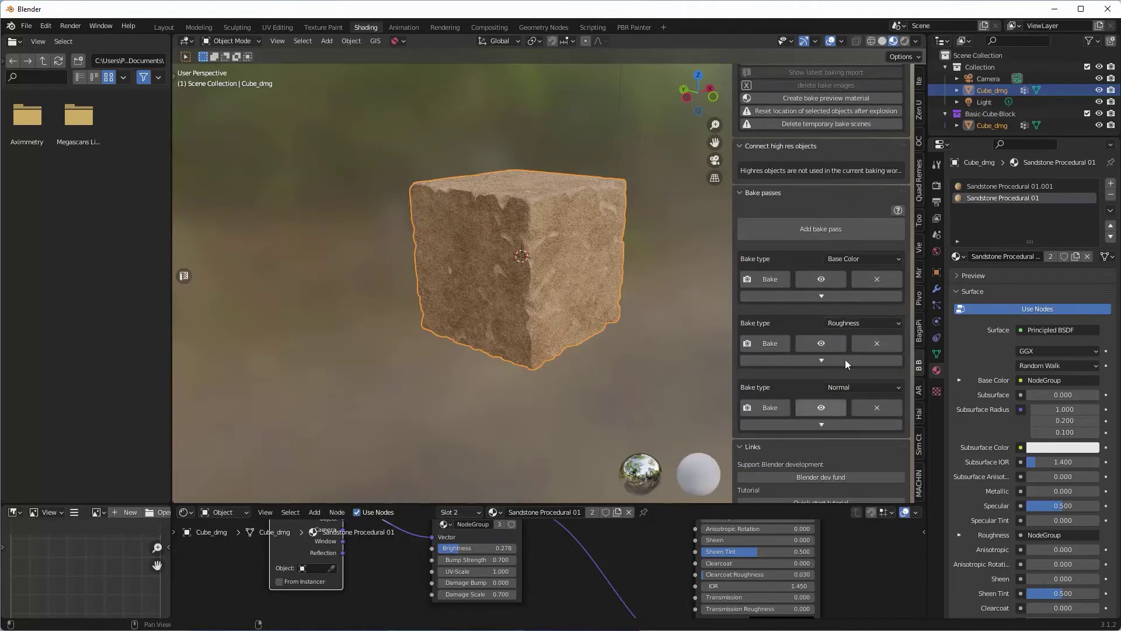
{"action": "scroll", "coordinate": [835, 314], "scroll_direction": "up", "scroll_amount": 4}
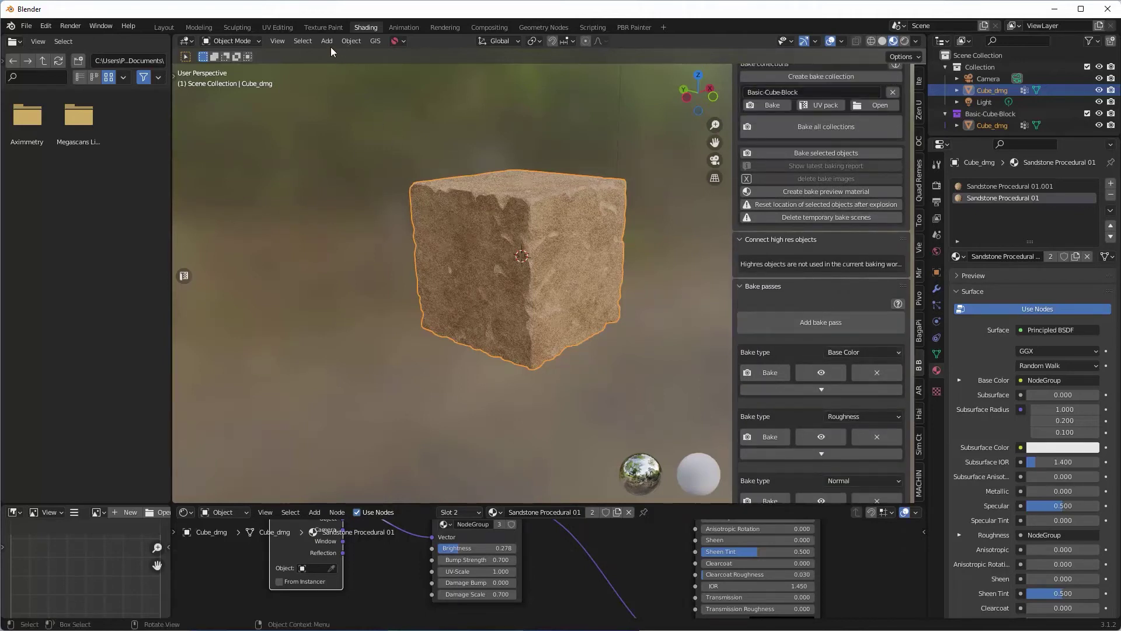
{"action": "scroll", "coordinate": [796, 239], "scroll_direction": "up", "scroll_amount": 6}
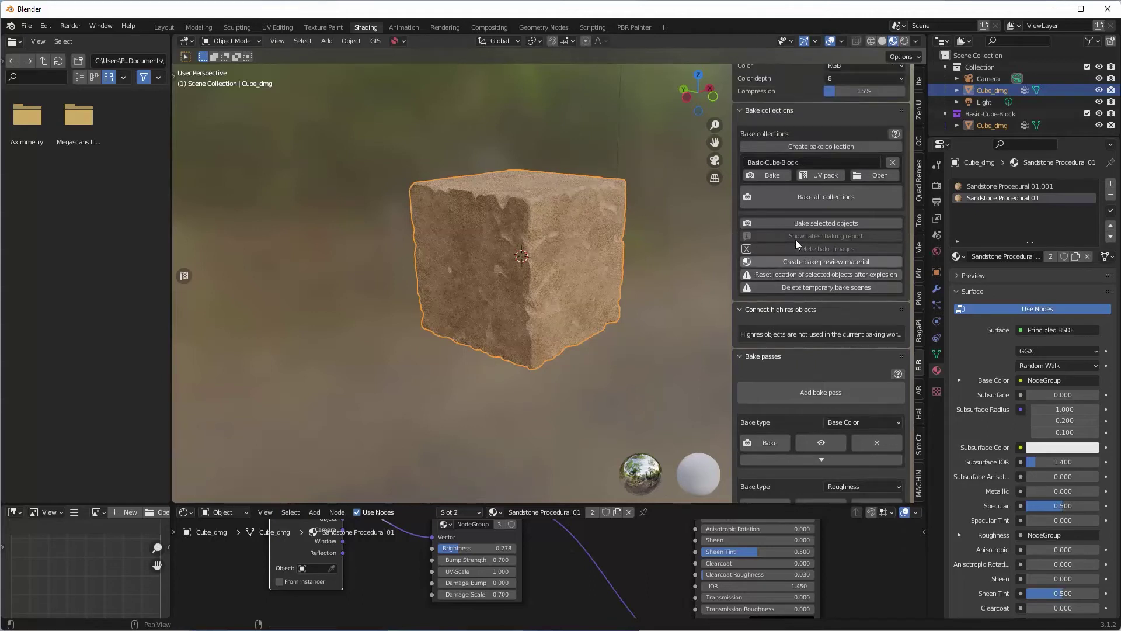
{"action": "scroll", "coordinate": [843, 253], "scroll_direction": "up", "scroll_amount": 8}
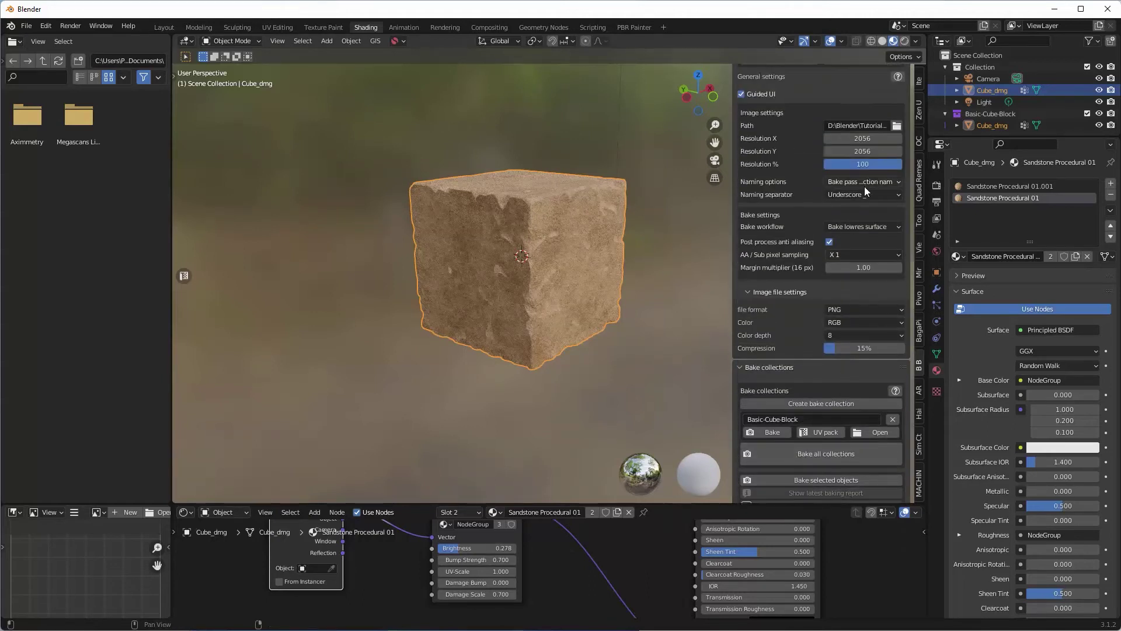
{"action": "scroll", "coordinate": [864, 187], "scroll_direction": "down", "scroll_amount": 1}
{"action": "scroll", "coordinate": [865, 188], "scroll_direction": "down", "scroll_amount": 1}
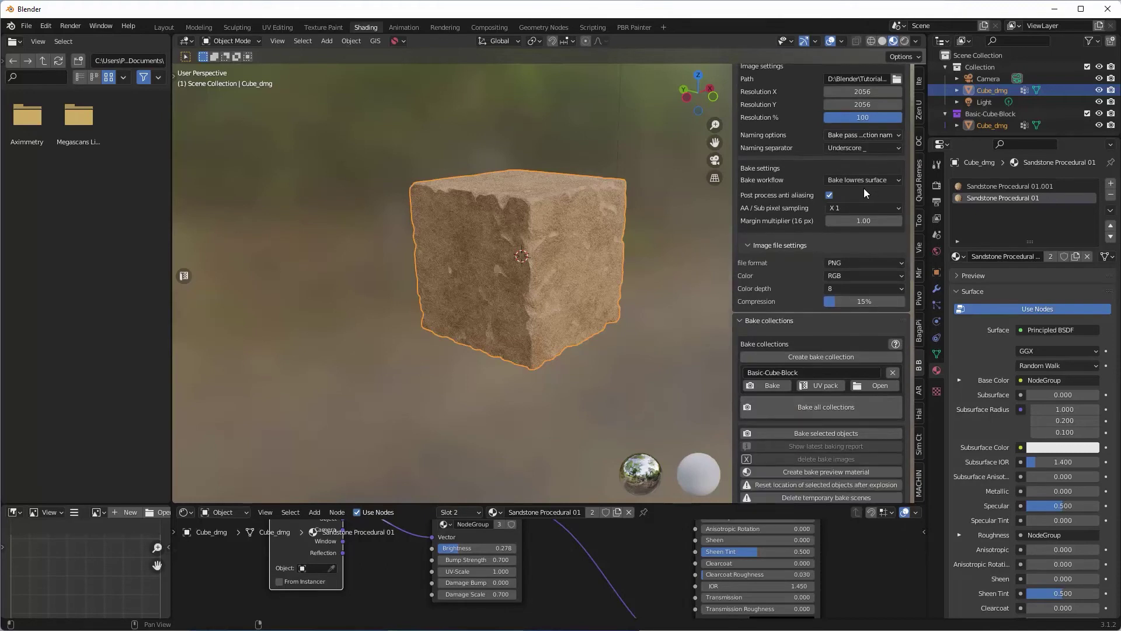
{"action": "scroll", "coordinate": [864, 188], "scroll_direction": "down", "scroll_amount": 7}
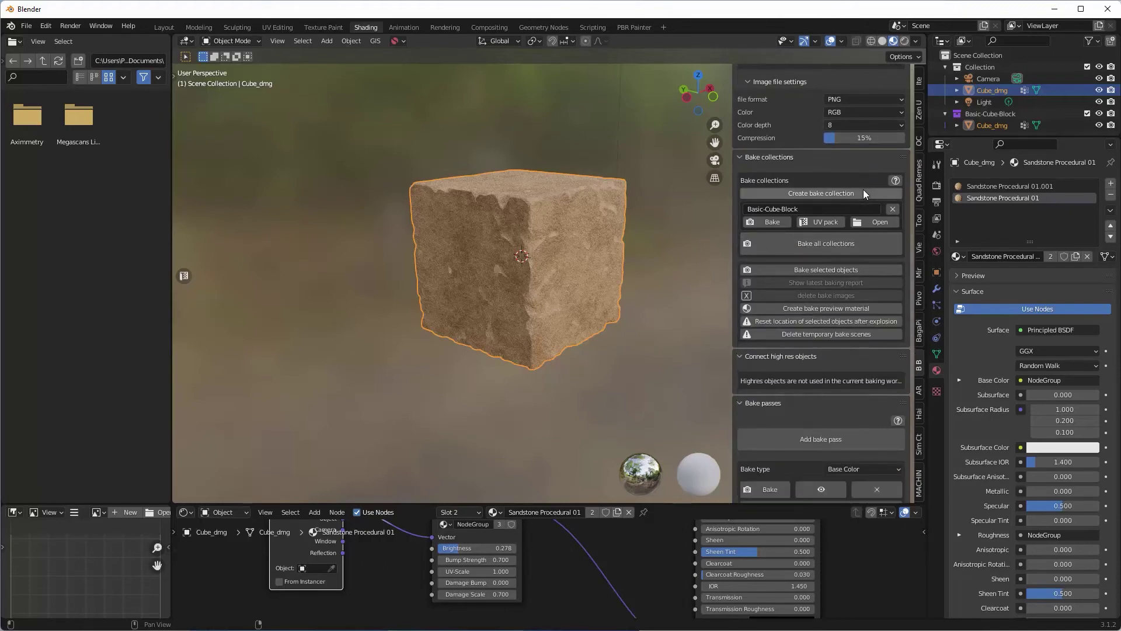
{"action": "scroll", "coordinate": [863, 190], "scroll_direction": "up", "scroll_amount": 5}
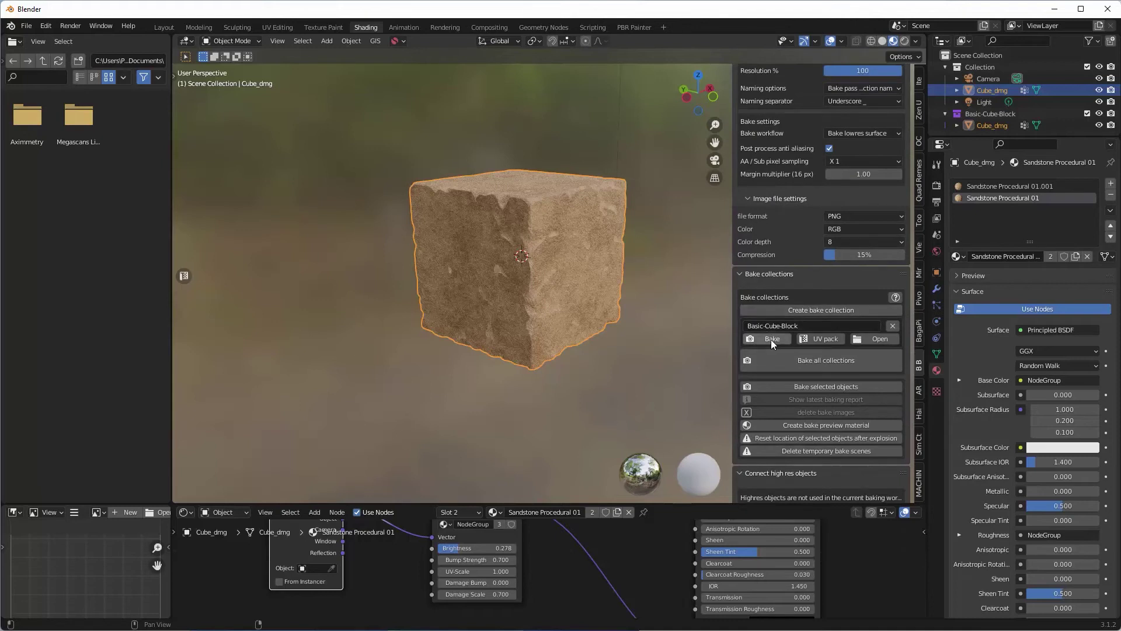
Bake Base Color, Roughness and Normal maps for Basic-Cube-Block, then reselect the cube.
{"action": "left_click", "coordinate": [771, 339]}
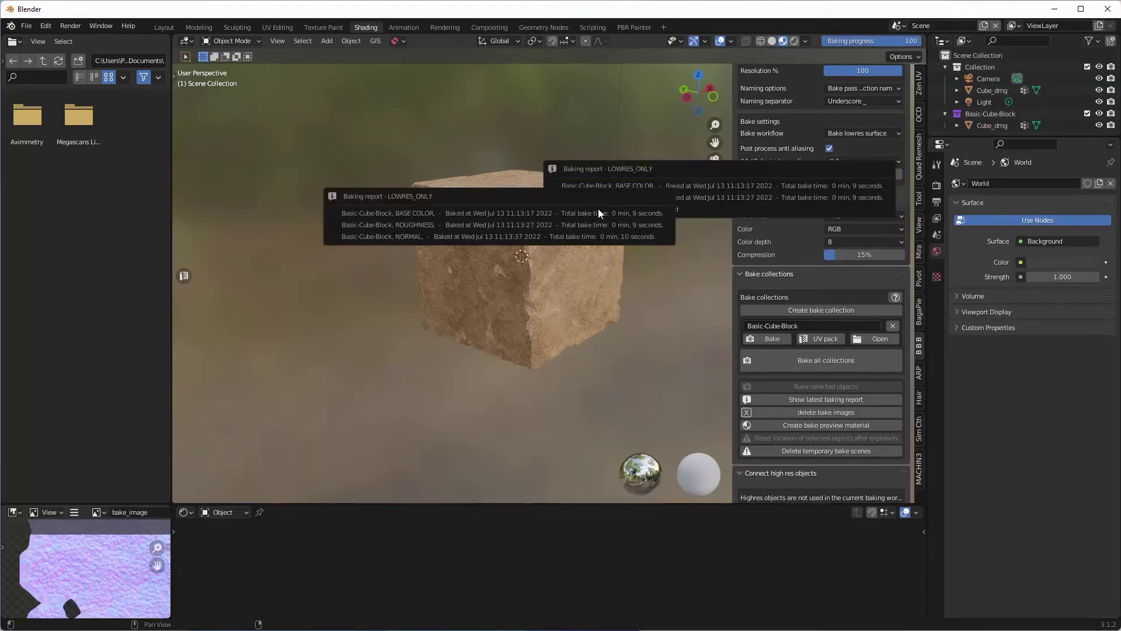
{"action": "left_click", "coordinate": [619, 256]}
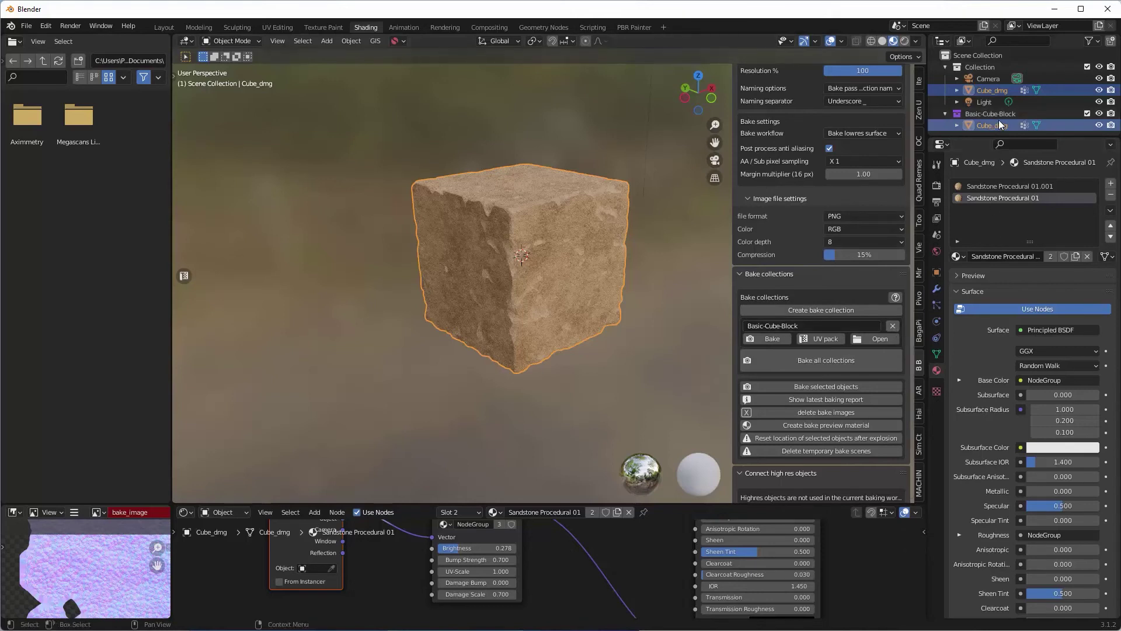
Delete the bake collection and rename Cube_dmg to Basic-Cube-Block.
{"action": "left_click", "coordinate": [894, 326]}
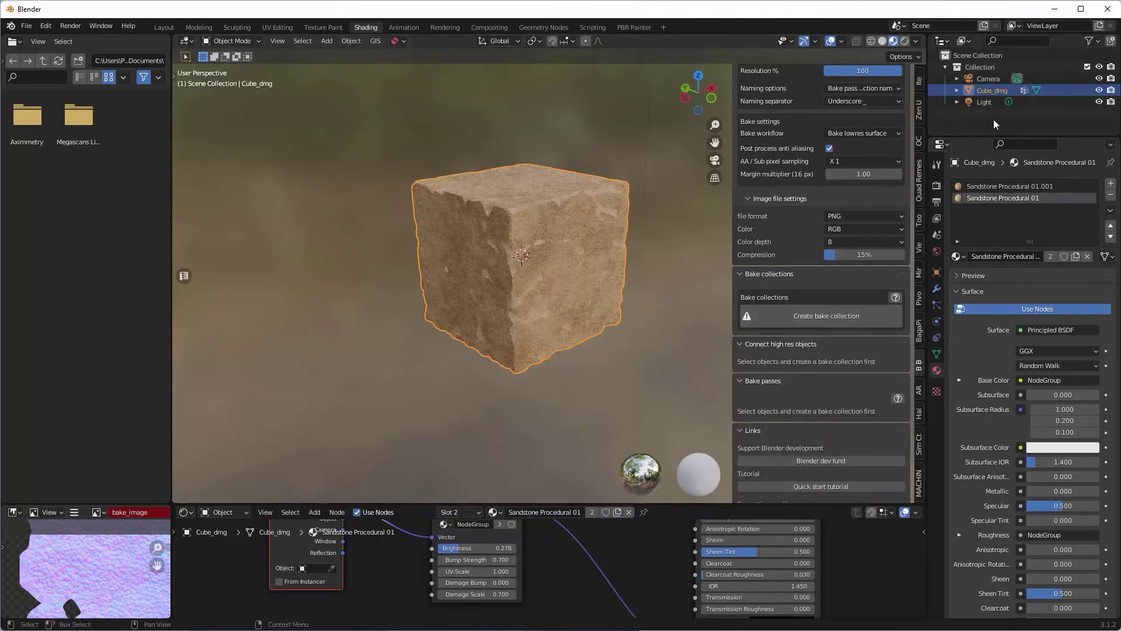
{"action": "double_click", "coordinate": [1000, 90]}
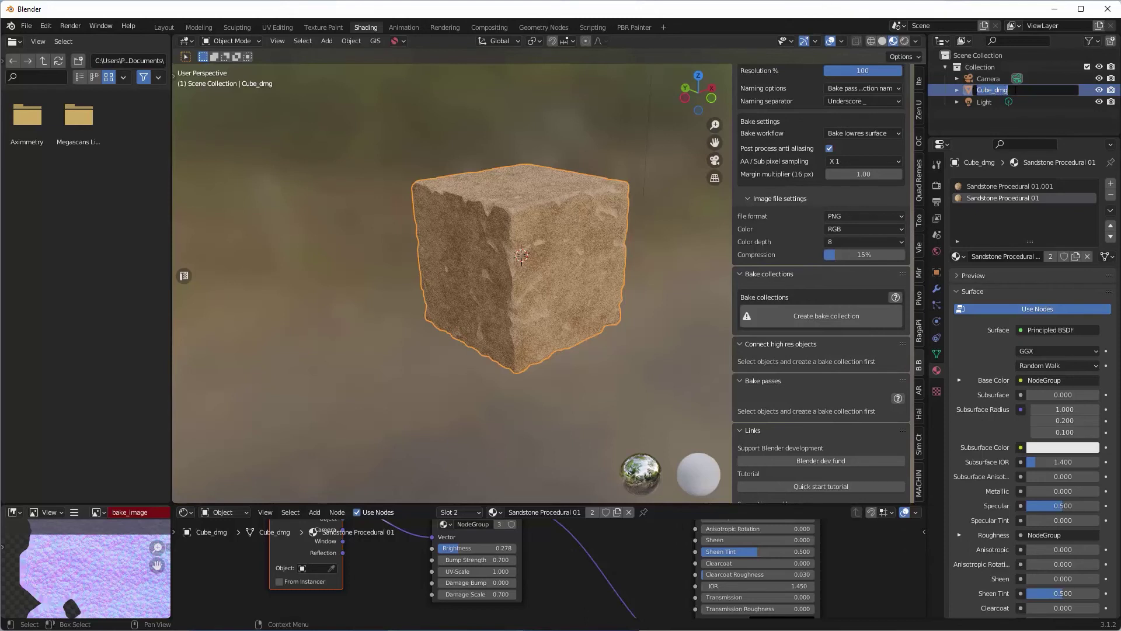
{"action": "type", "text": "Basic-Cube-Block"}
{"action": "key", "text": "Return"}
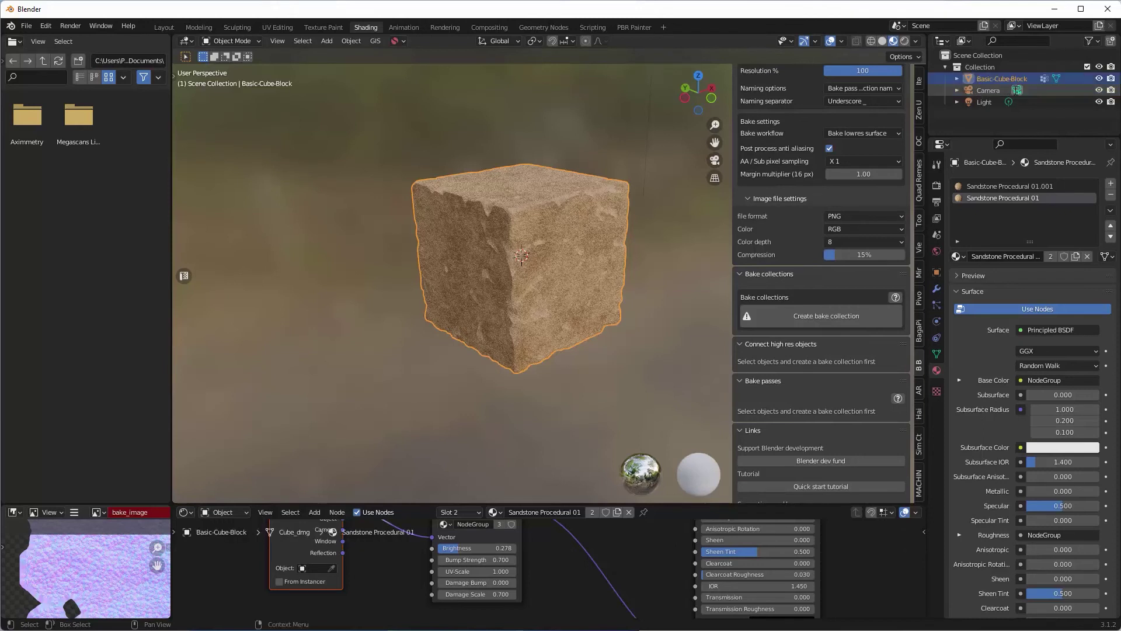
Duplicate the cube in place and hide the original Basic-Cube-Block.
{"action": "key", "text": "shift+d"}
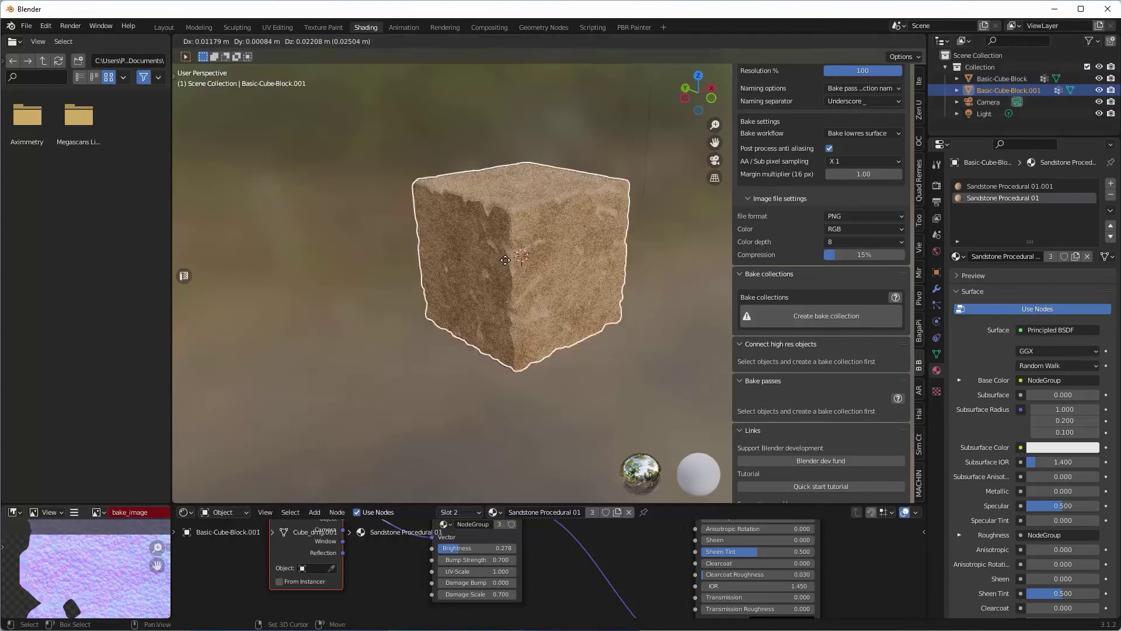
{"action": "right_click", "coordinate": [516, 270]}
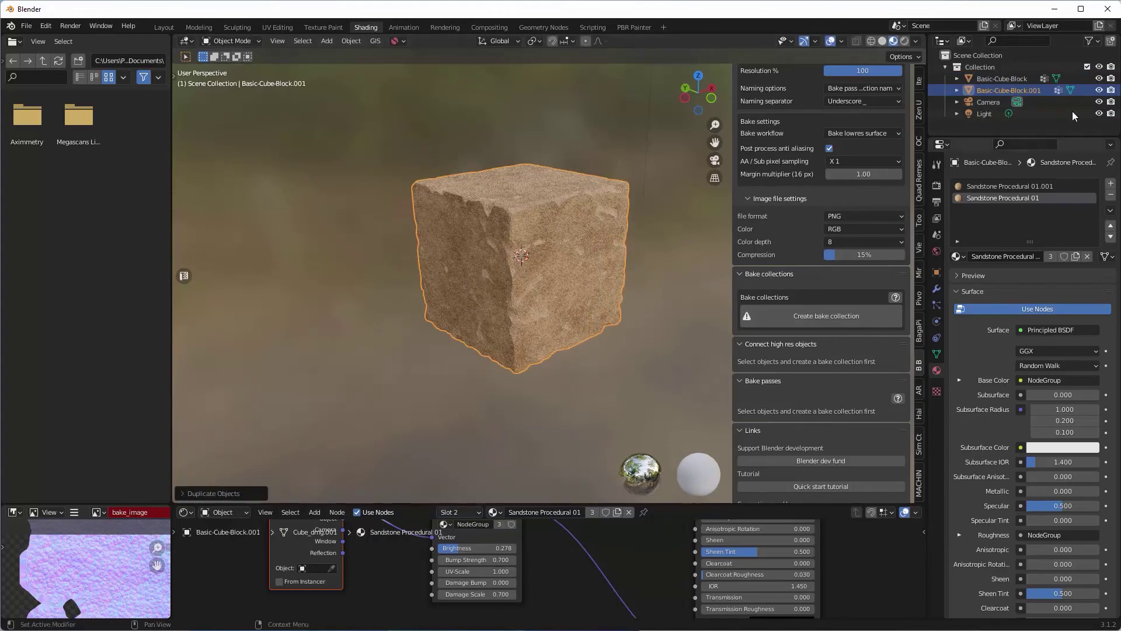
{"action": "left_click", "coordinate": [1099, 79]}
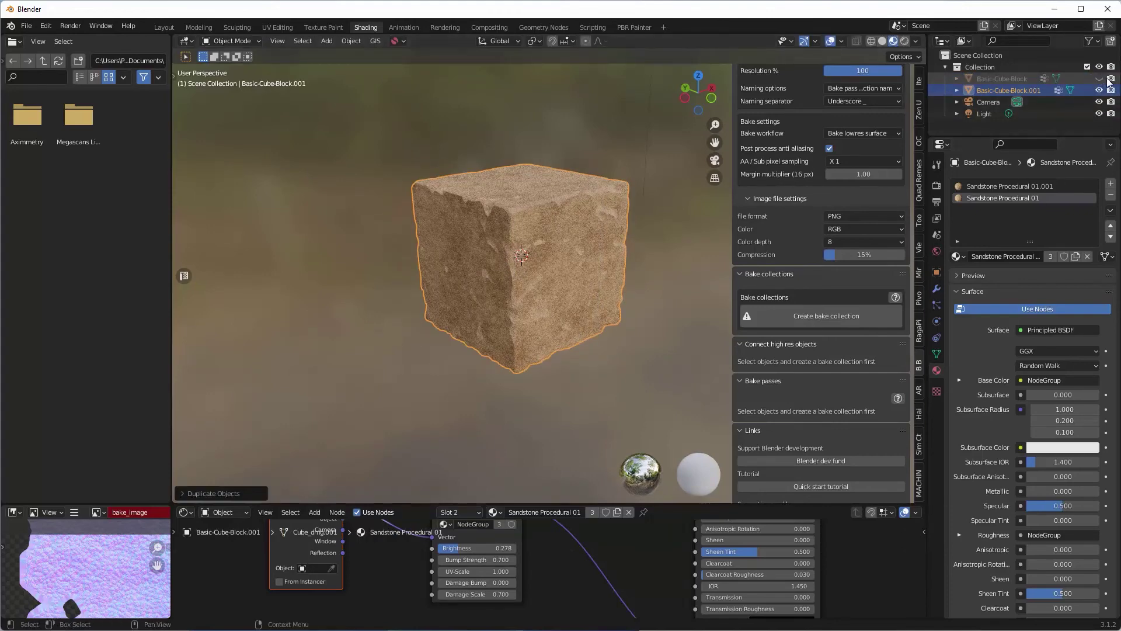
{"action": "left_click", "coordinate": [1024, 91]}
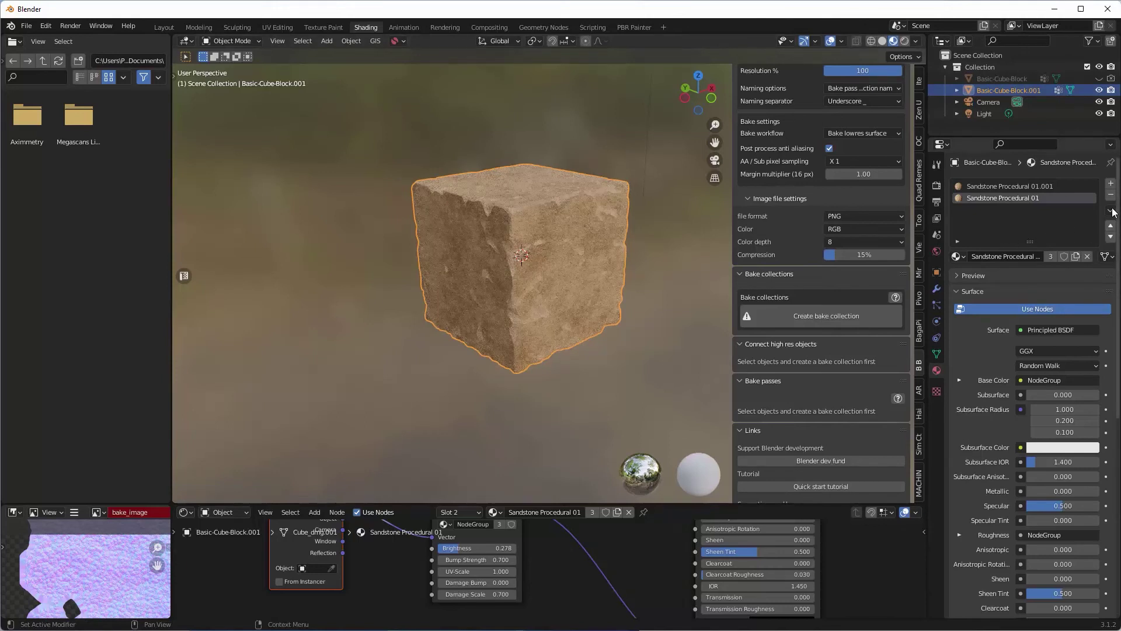
Add a material slot to the copy with a new material named Basic-Cube-Block.
{"action": "left_click", "coordinate": [1111, 183]}
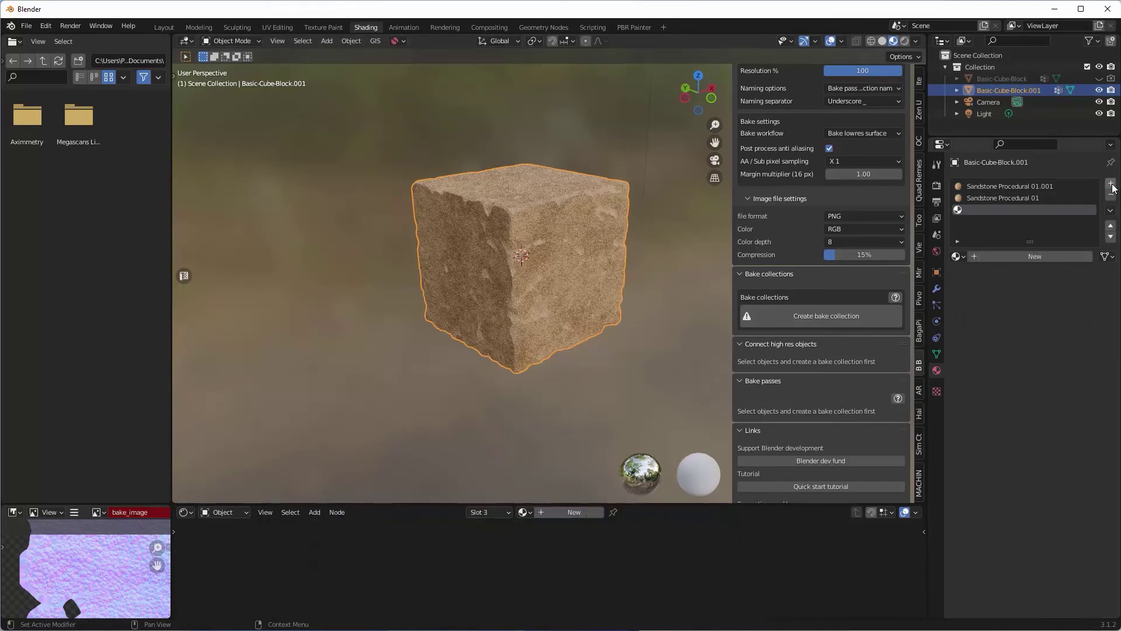
{"action": "left_click", "coordinate": [1026, 253]}
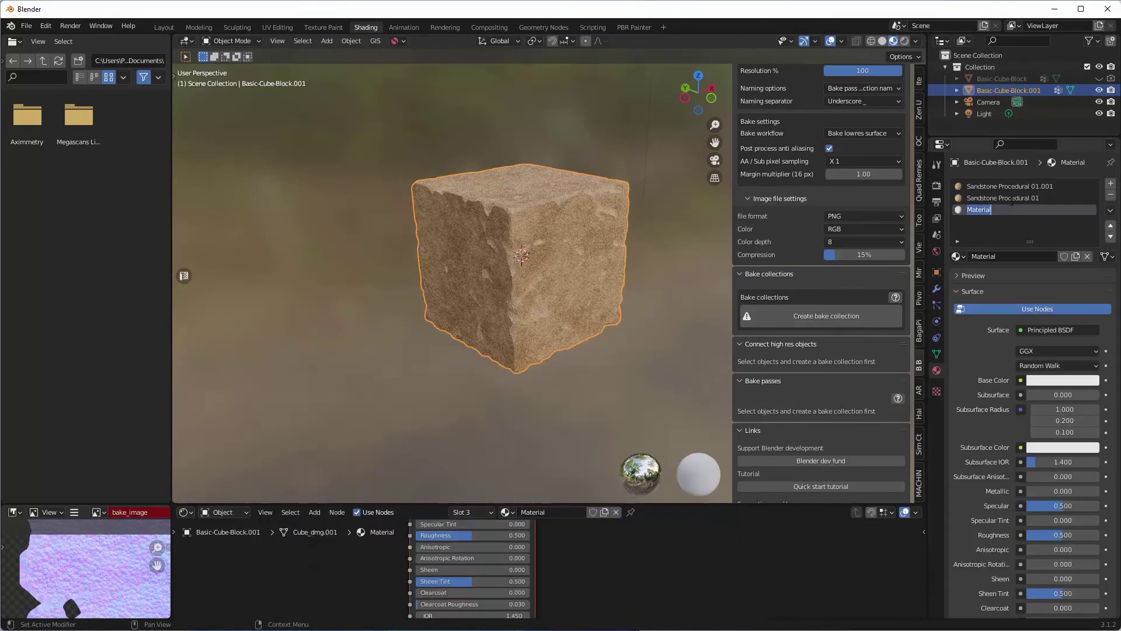
{"action": "type", "text": "Basic-Cu"}
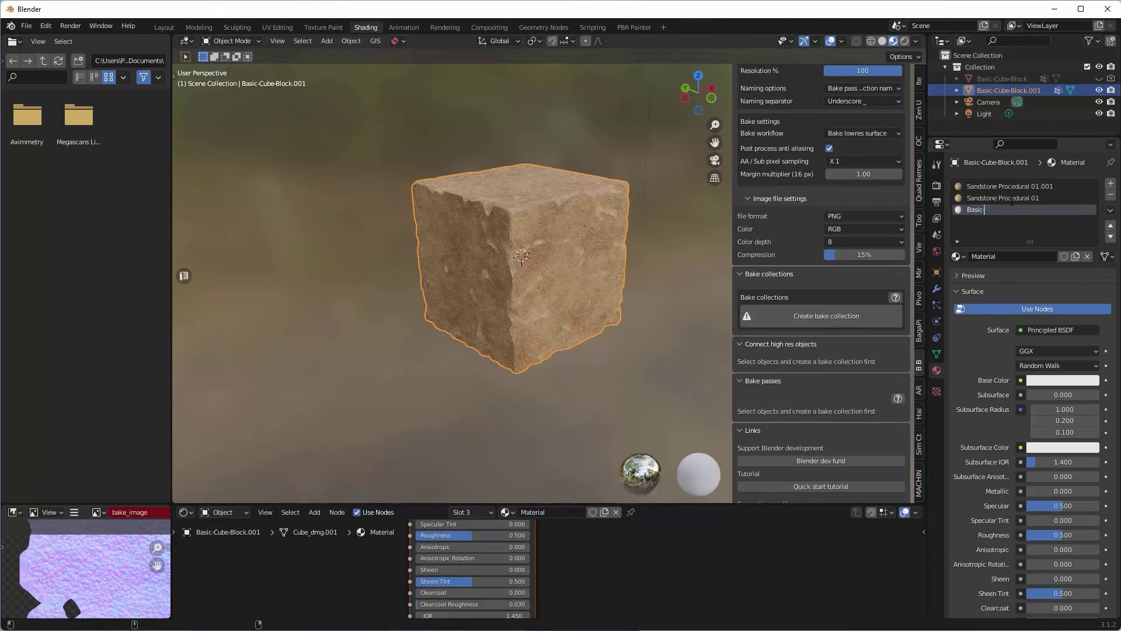
{"action": "type", "text": "be-Block"}
{"action": "key", "text": "Return"}
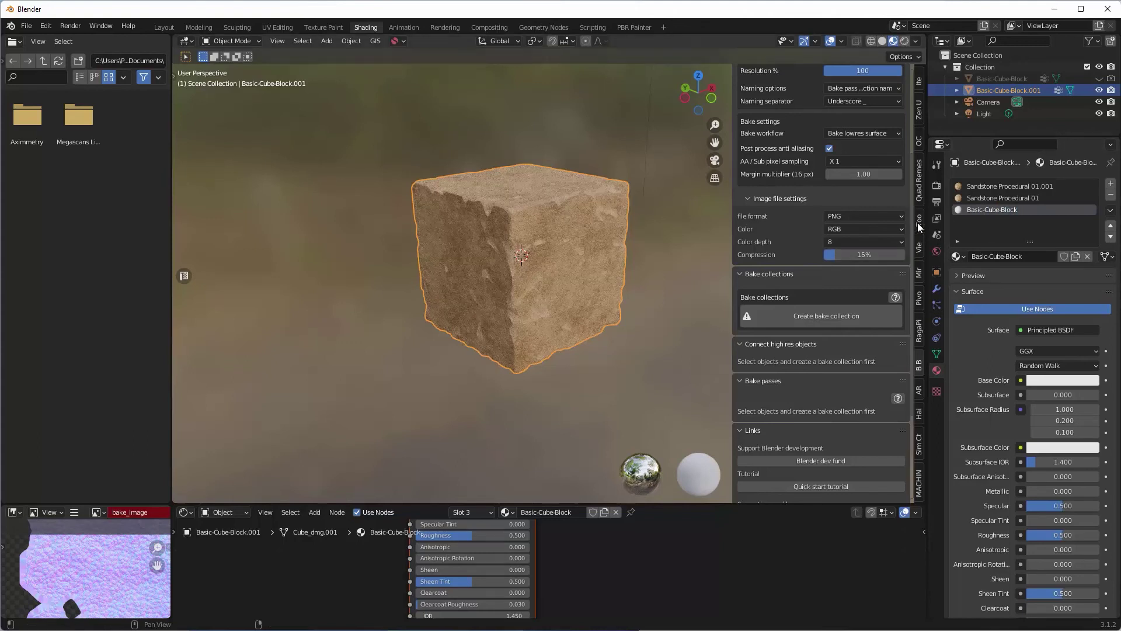
Assign the Basic-Cube-Block material to every face of the copied cube.
{"action": "key", "text": "Tab"}
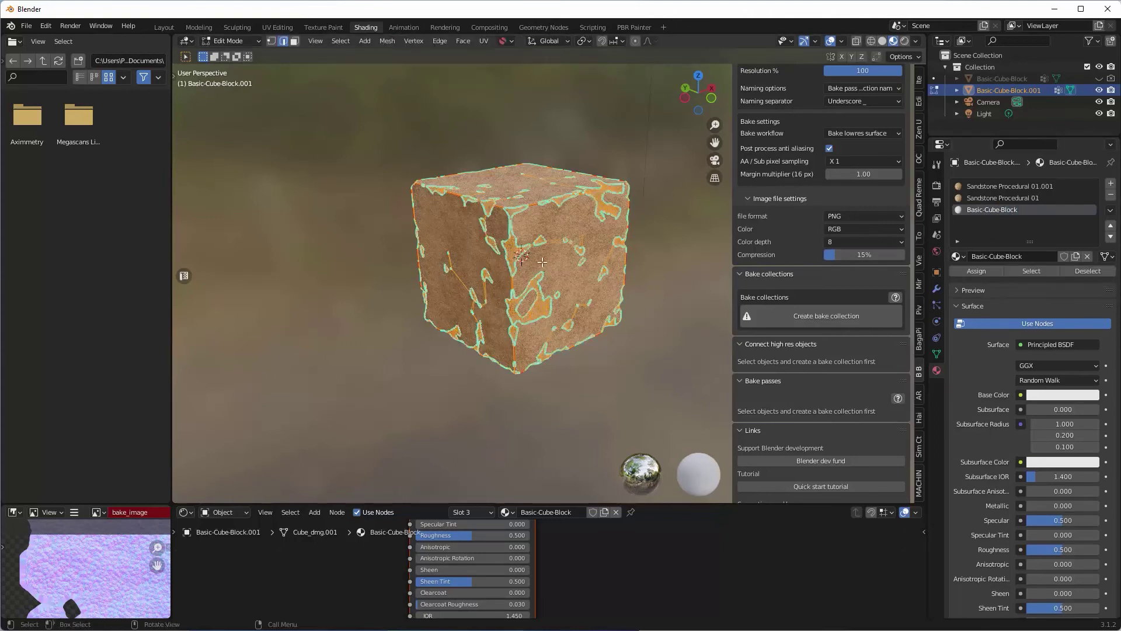
{"action": "left_click", "coordinate": [980, 271]}
{"action": "key", "text": "Tab"}
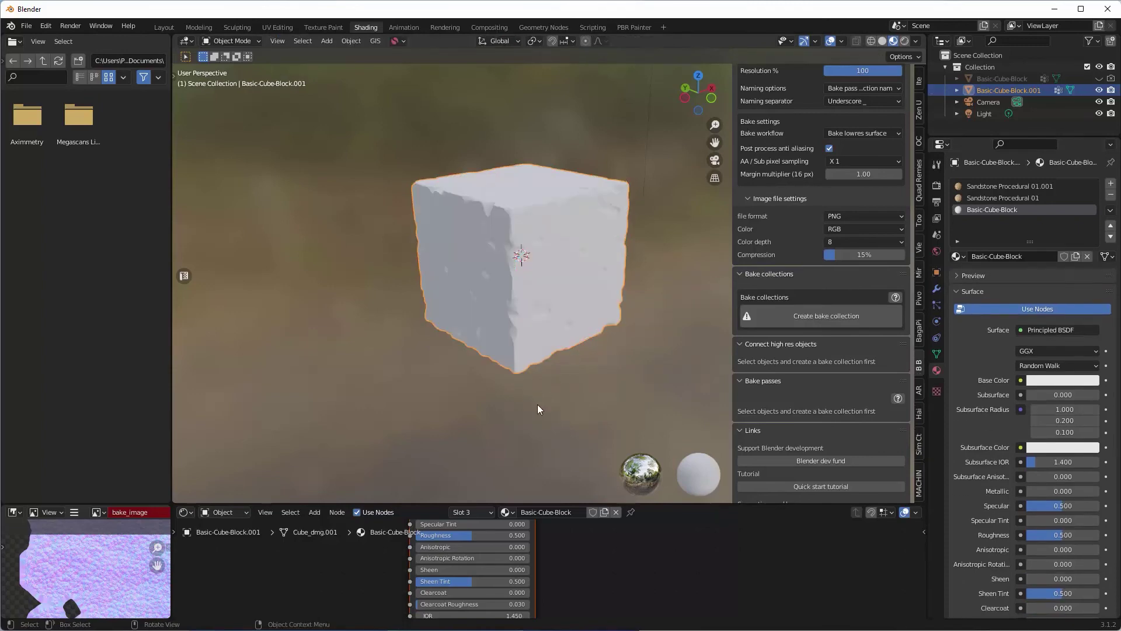
Select the Principled BSDF node and launch Principled Texture Setup with Ctrl+Shift+T.
{"action": "left_click_drag", "start_coordinate": [552, 504], "coordinate": [554, 378]}
{"action": "key", "text": "Home"}
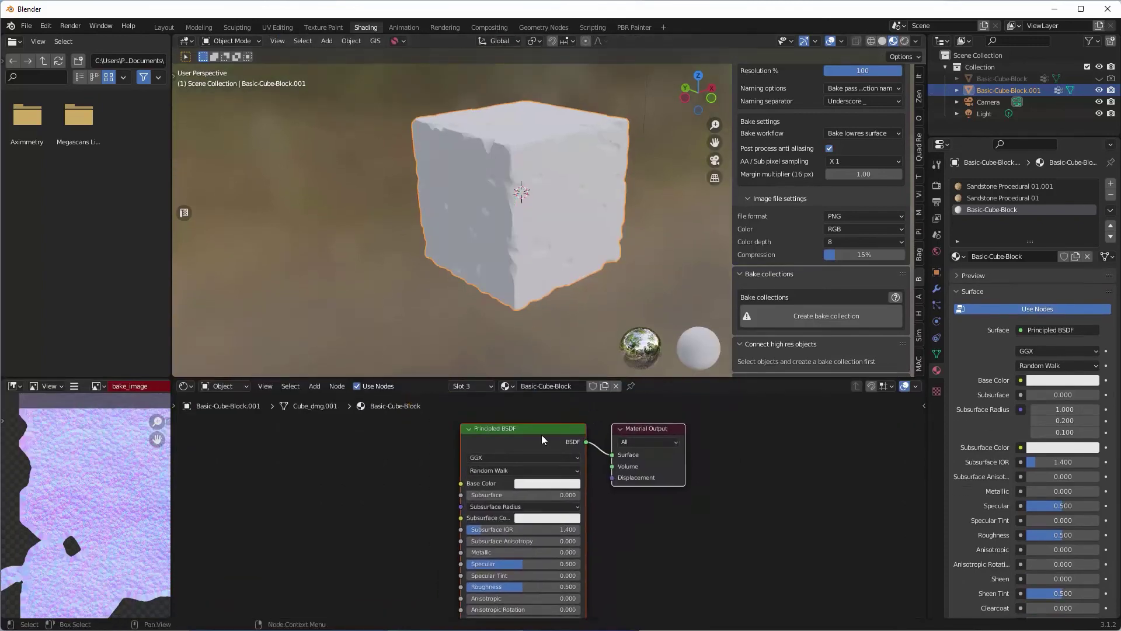
{"action": "left_click", "coordinate": [542, 429]}
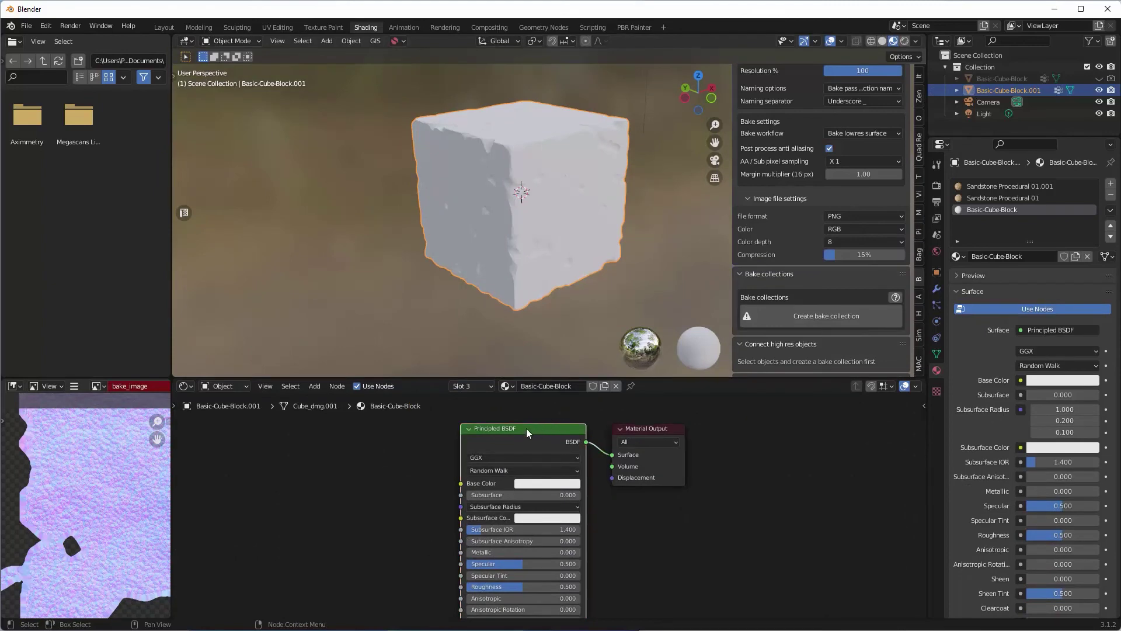
{"action": "key", "text": "ctrl+shift+t"}
Load the baked base color, normal and roughness PNGs from Baked Textures/Basic-Cube-Block.
{"action": "left_click", "coordinate": [271, 479]}
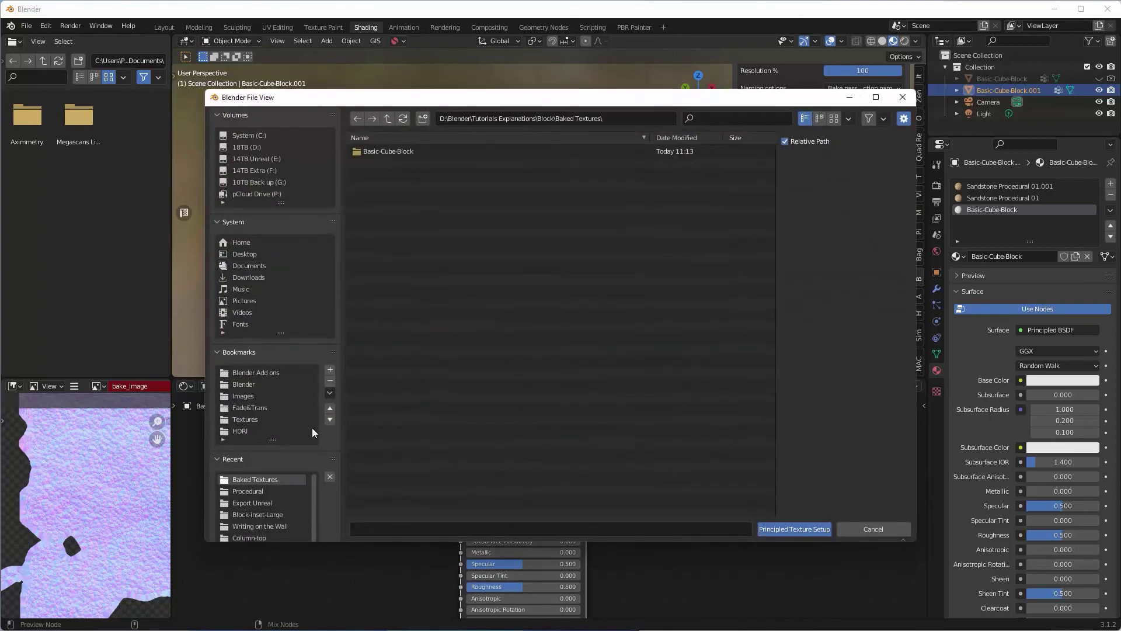
{"action": "double_click", "coordinate": [403, 153]}
{"action": "left_click", "coordinate": [409, 152]}
{"action": "left_click", "coordinate": [412, 163], "text": "shift"}
{"action": "left_click", "coordinate": [418, 174], "text": "shift"}
{"action": "left_click", "coordinate": [793, 529]}
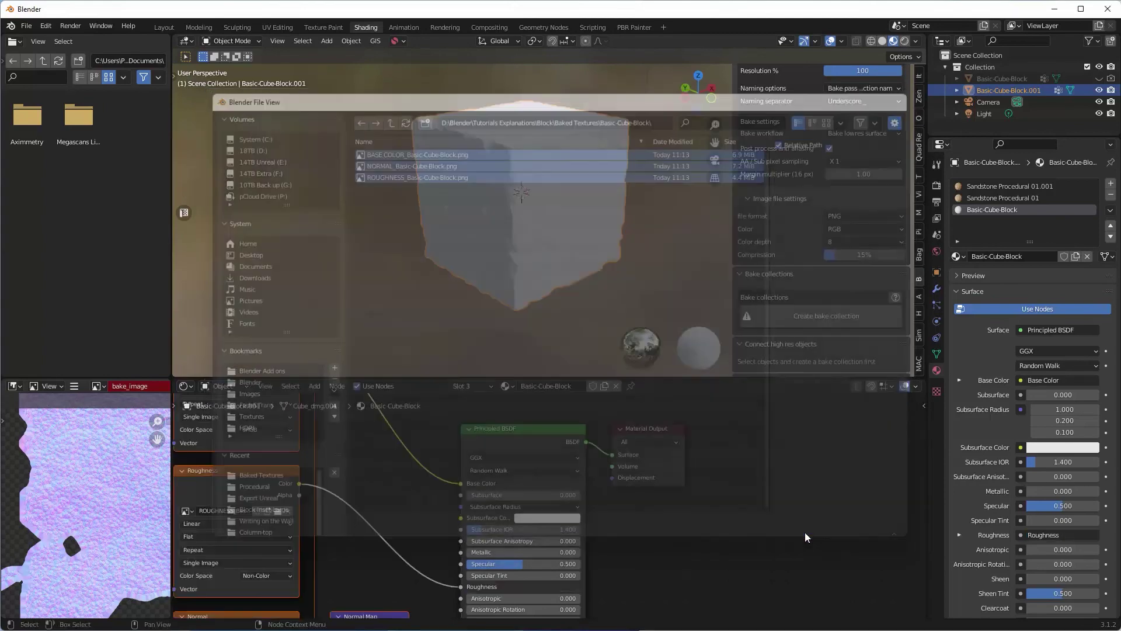
Orbit around the copied cube to inspect its baked sandstone texture.
{"action": "middle_click_drag", "start_coordinate": [597, 319], "coordinate": [543, 278]}
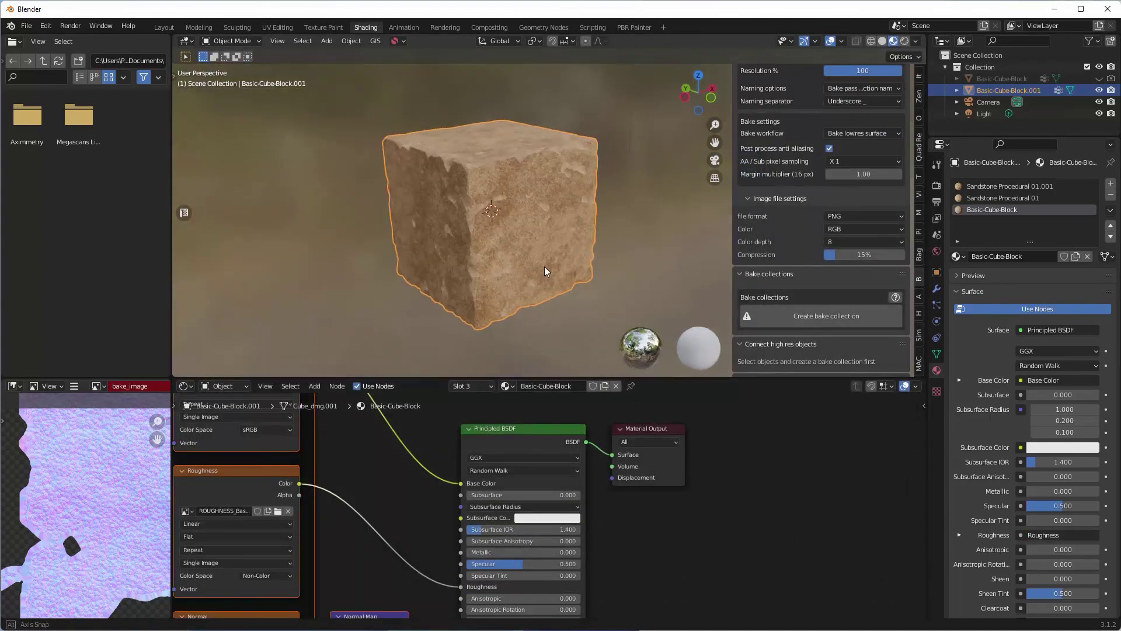
{"action": "mouse_move", "coordinate": [543, 246]}
{"action": "middle_mouse_down"}
{"action": "mouse_move", "coordinate": [404, 244]}
{"action": "mouse_move", "coordinate": [559, 240]}
{"action": "middle_mouse_up"}
{"action": "middle_click_drag", "start_coordinate": [374, 453], "coordinate": [499, 532]}
{"action": "middle_click_drag", "start_coordinate": [504, 251], "coordinate": [518, 209]}
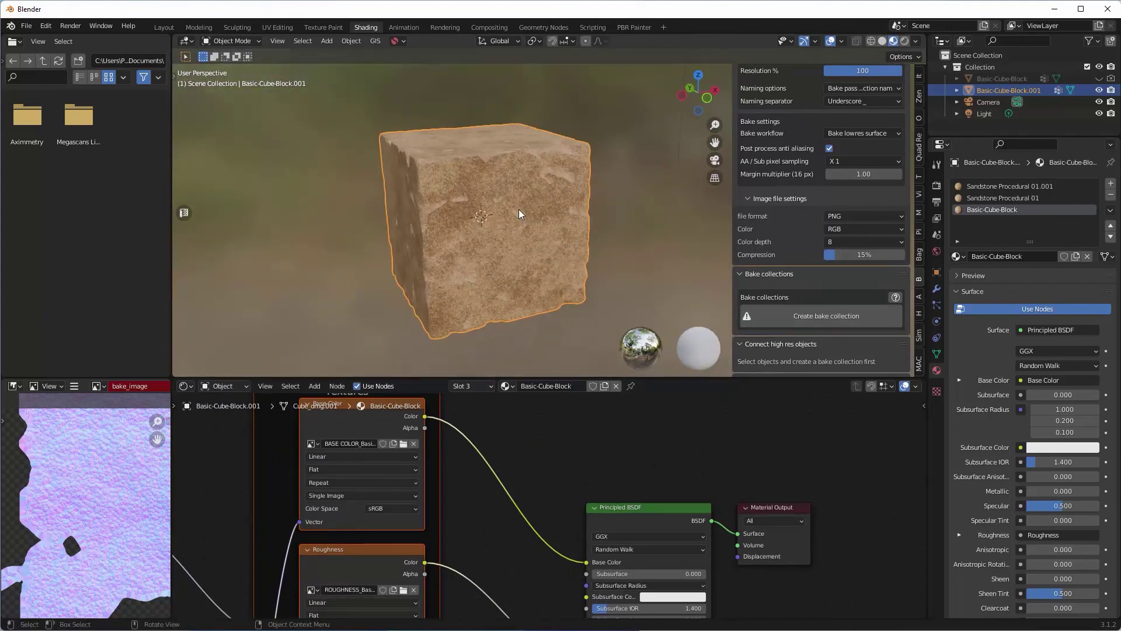
{"action": "middle_click_drag", "start_coordinate": [518, 214], "coordinate": [457, 209]}
{"action": "scroll", "coordinate": [863, 148], "scroll_direction": "up", "scroll_amount": 6}
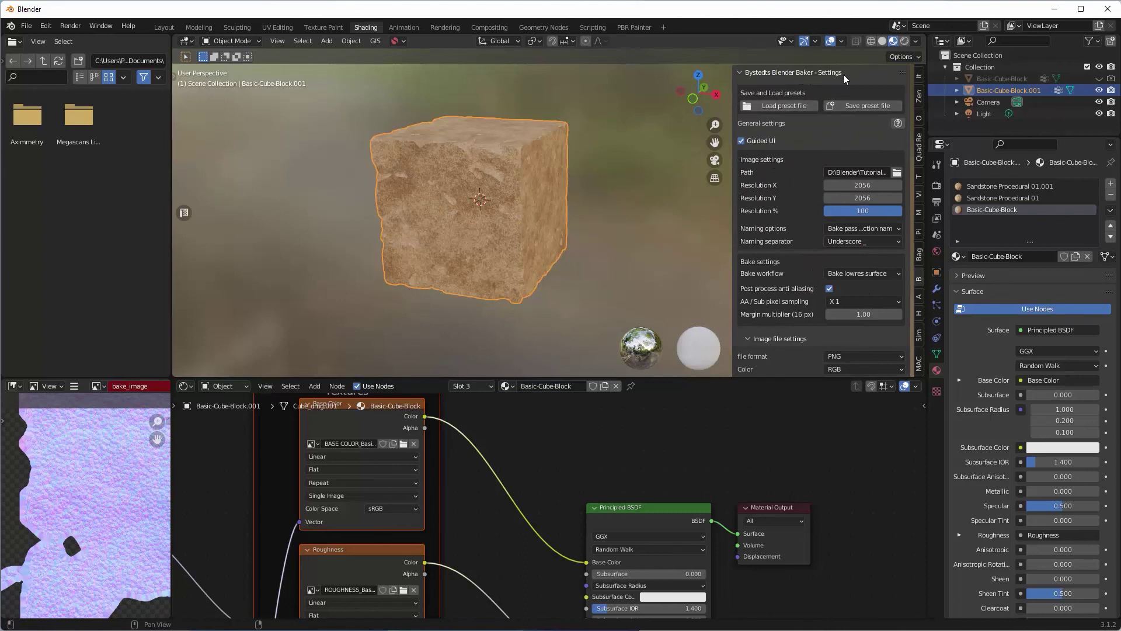
Orbit around the textured cube to a near-front view.
{"action": "middle_click_drag", "start_coordinate": [622, 148], "coordinate": [626, 179]}
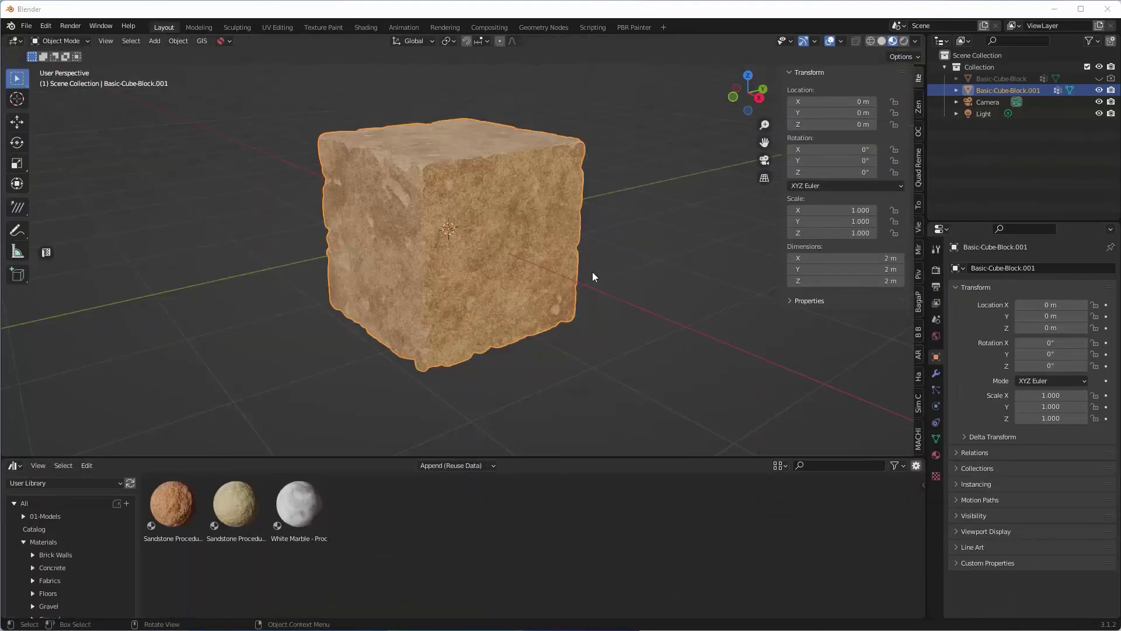
{"action": "middle_click_drag", "start_coordinate": [591, 277], "coordinate": [565, 269]}
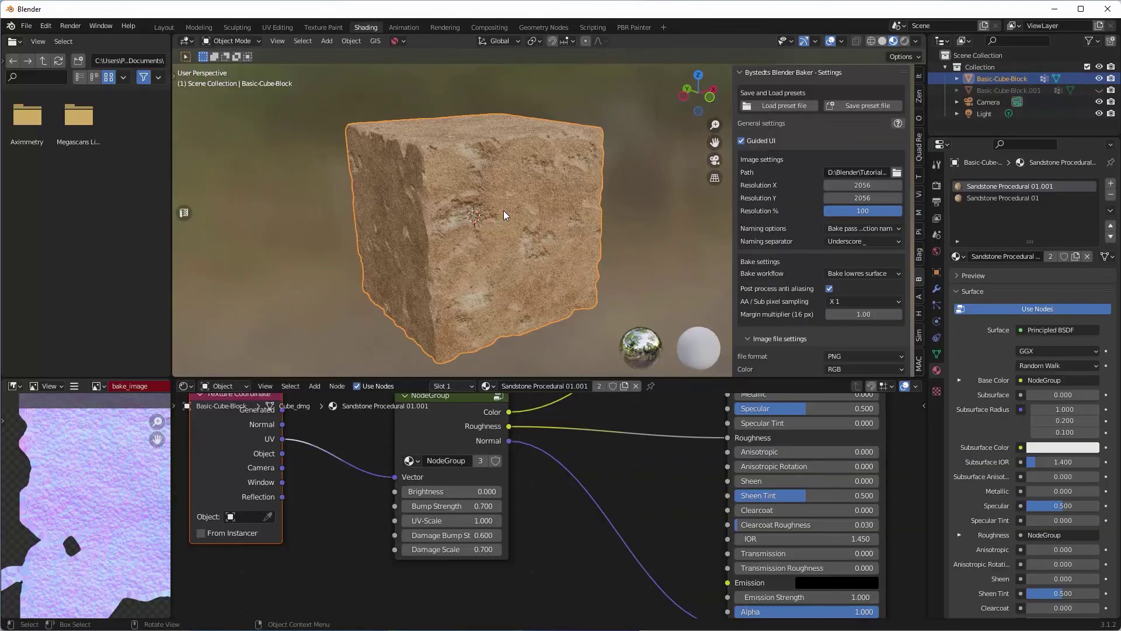